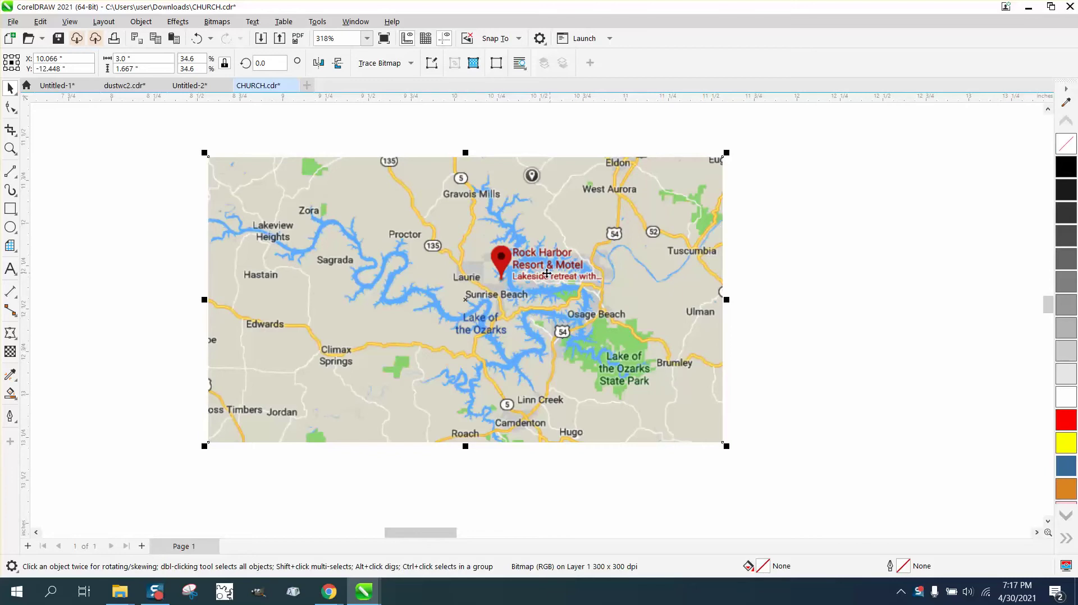
Duplicate the map bitmap to keep a spare copy beside the original.
{"action": "scroll", "coordinate": [539, 274], "scroll_direction": "down", "scroll_amount": 1}
{"action": "left_click", "coordinate": [433, 142]}
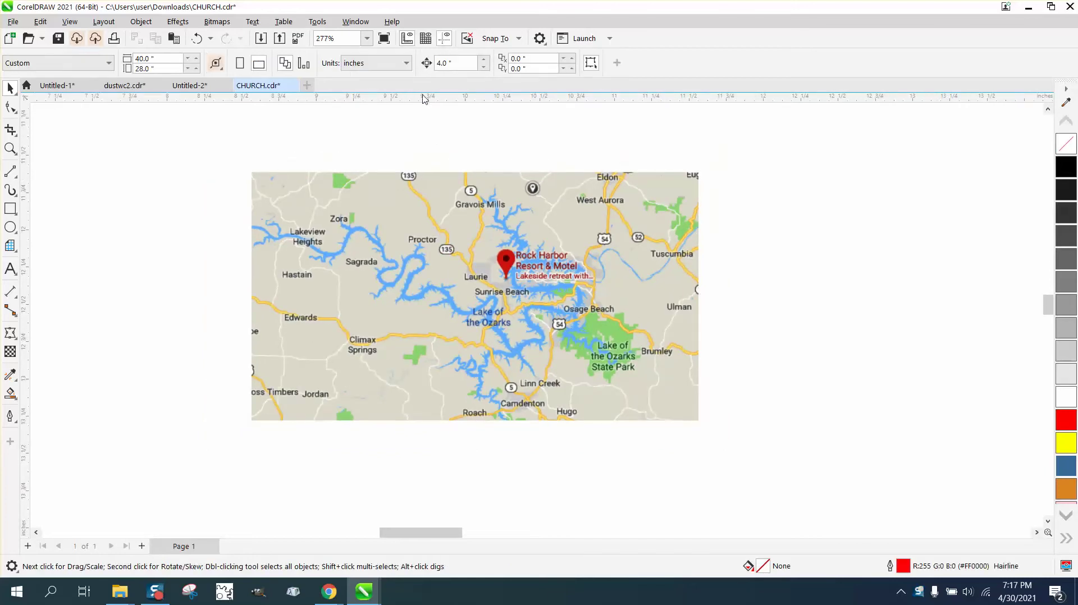
{"action": "left_click", "coordinate": [473, 231]}
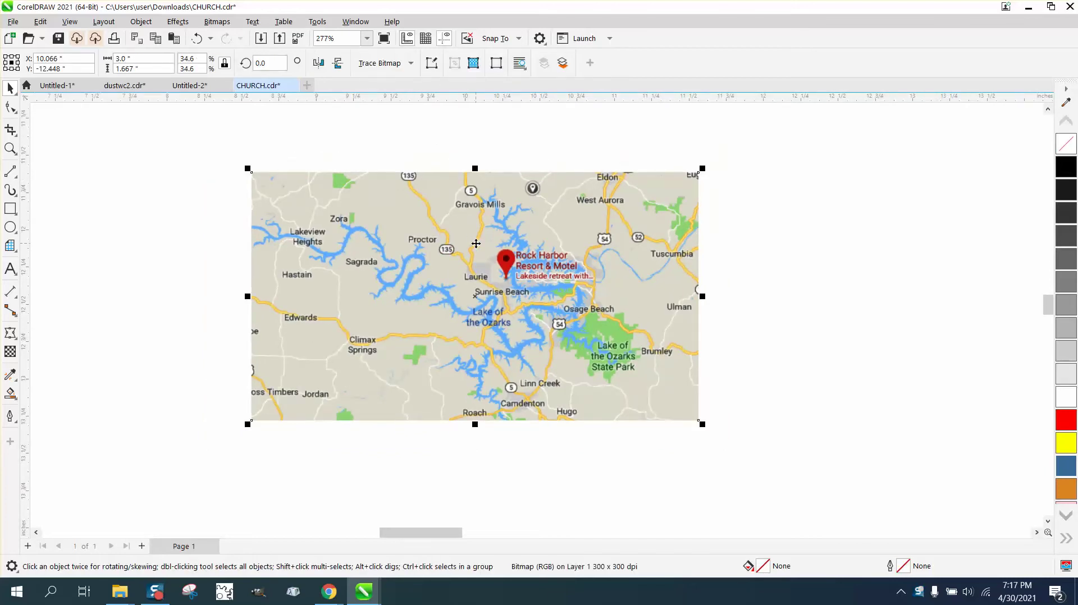
{"action": "key", "text": "ctrl+d"}
{"action": "scroll", "coordinate": [743, 327], "scroll_direction": "down", "scroll_amount": 3}
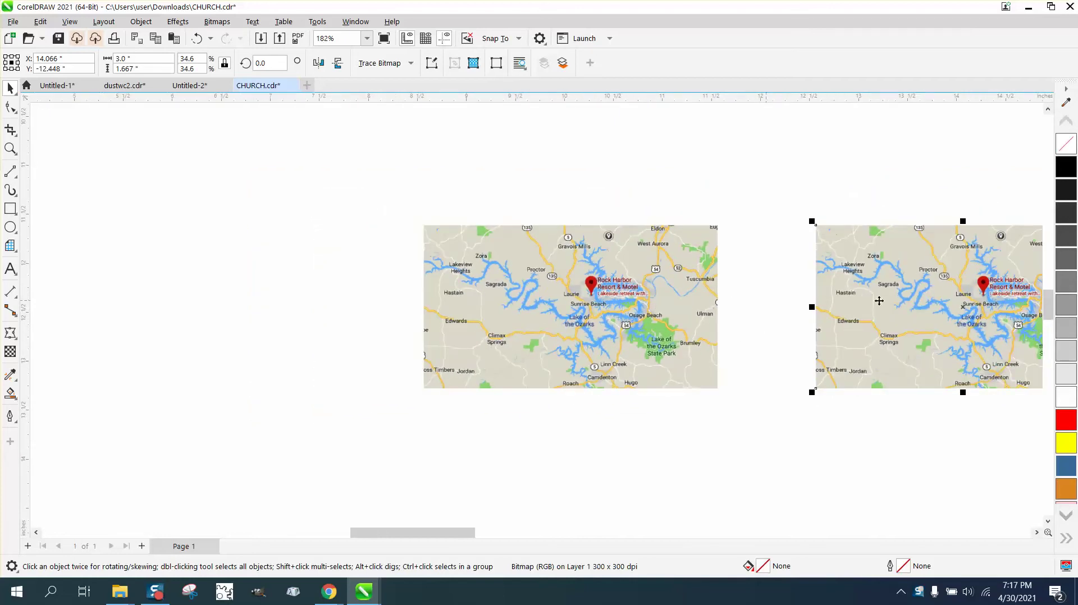
Resample the original map bitmap at 3.0 inches wide and 300 dpi, maintaining its aspect ratio.
{"action": "left_click", "coordinate": [571, 304]}
{"action": "left_click", "coordinate": [217, 21]}
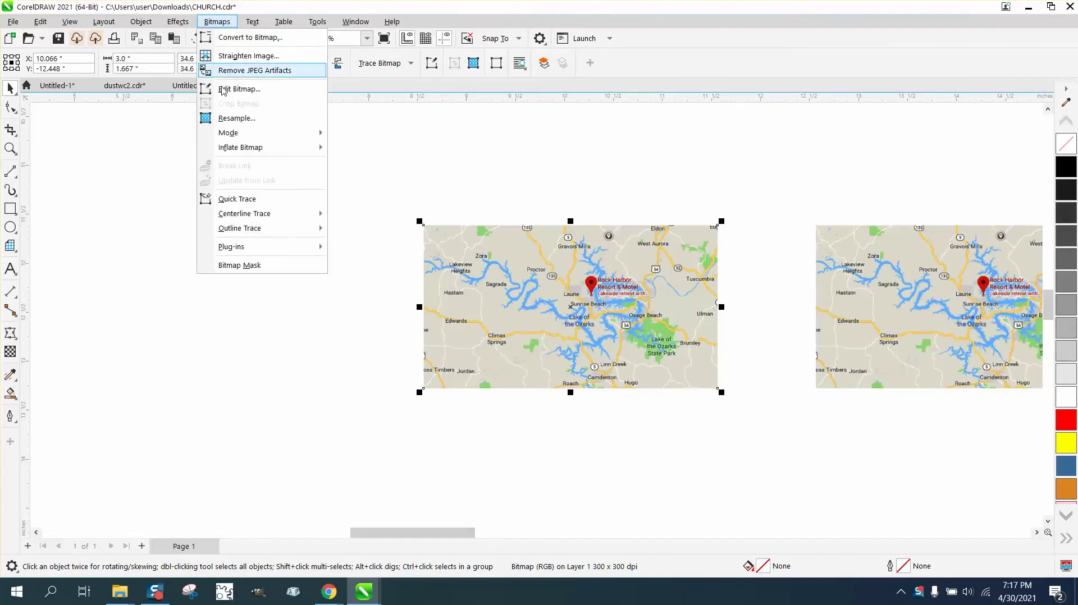
{"action": "left_click", "coordinate": [244, 118]}
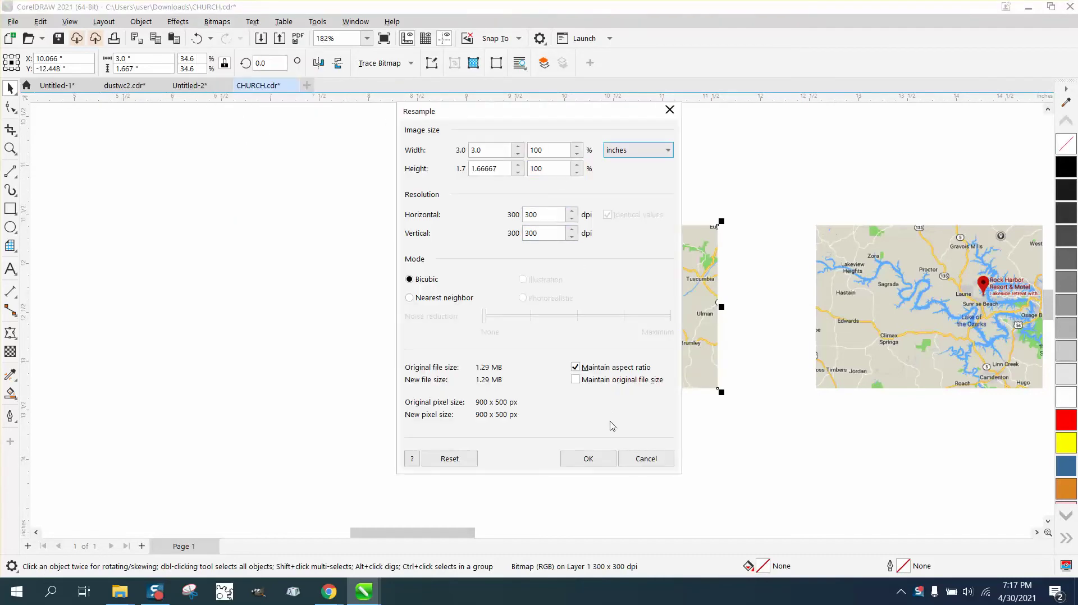
{"action": "left_click", "coordinate": [589, 458]}
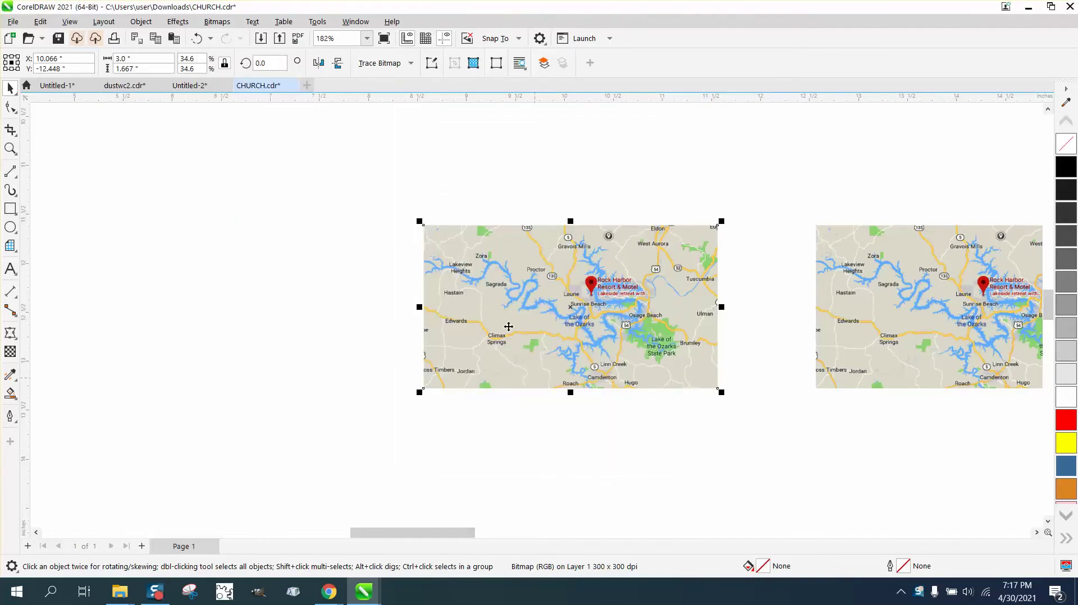
Outline-trace the original map as Clipart with detail set to 99, removing the background color and deleting the original image.
{"action": "left_click", "coordinate": [412, 63]}
{"action": "mouse_move", "coordinate": [408, 111]}
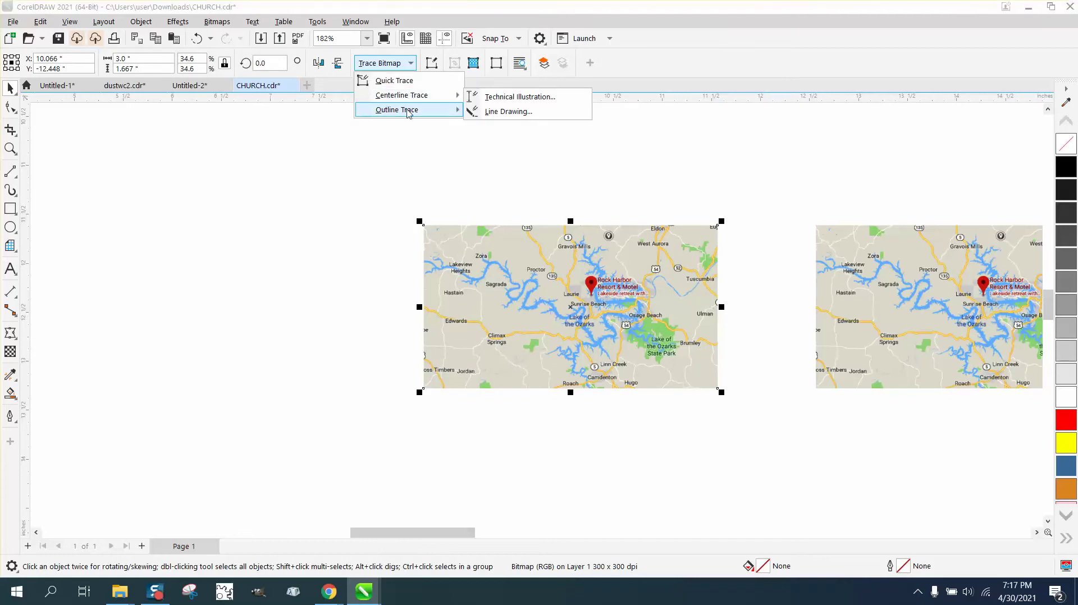
{"action": "left_click", "coordinate": [502, 156]}
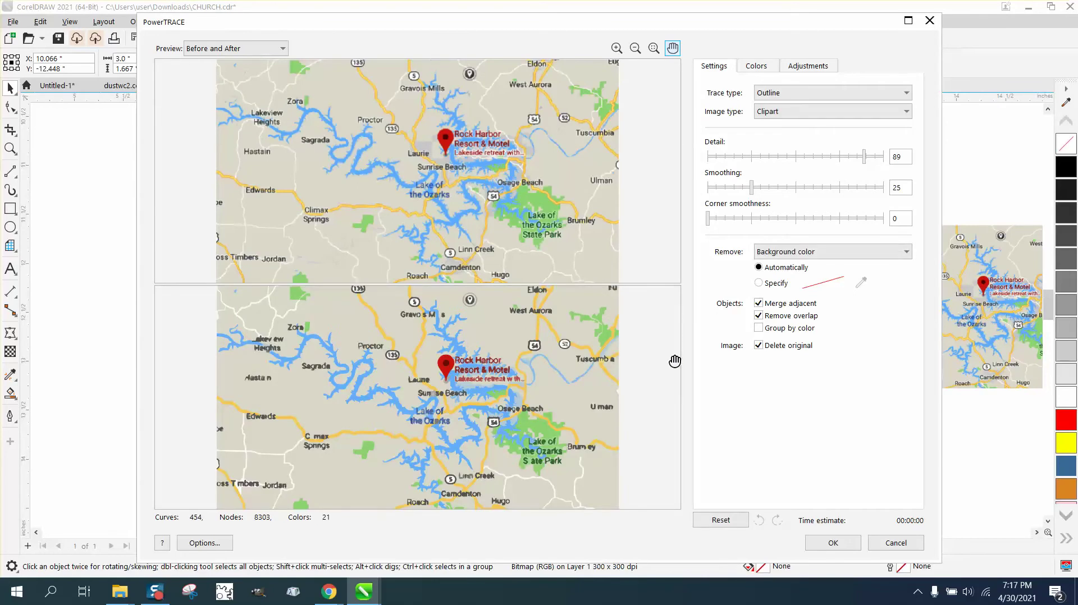
{"action": "left_click_drag", "start_coordinate": [865, 157], "coordinate": [882, 158]}
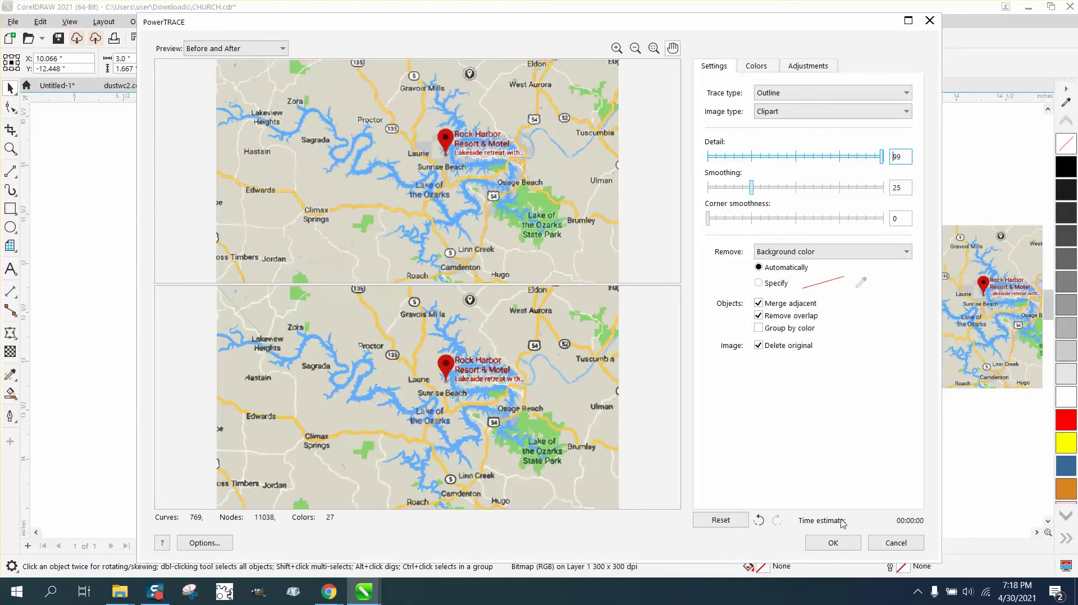
{"action": "left_click", "coordinate": [834, 543]}
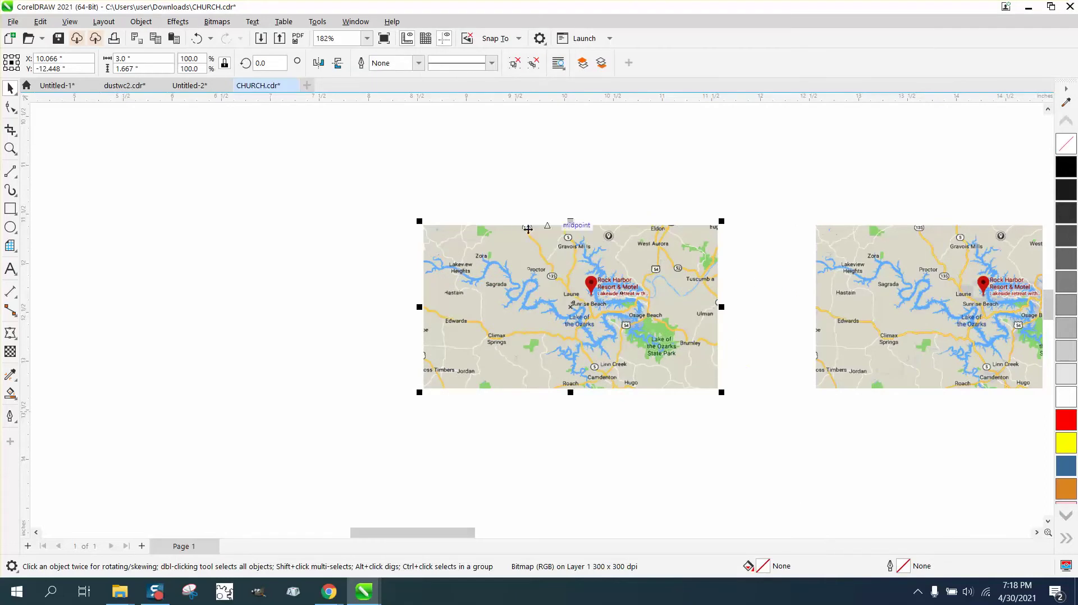
Ungroup the traced map into separate objects.
{"action": "left_click", "coordinate": [141, 22]}
{"action": "mouse_move", "coordinate": [187, 242]}
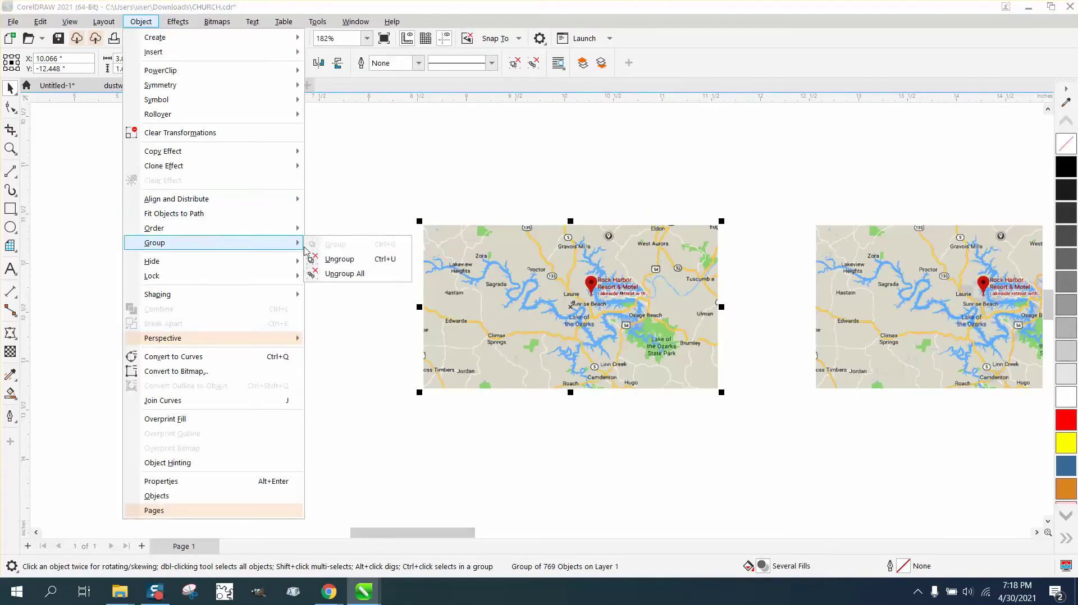
{"action": "left_click", "coordinate": [339, 258]}
Smart Fill the lake's western arm, from Lakeview Heights past Sagrada to the Lake of the Ozarks label, with green.
{"action": "left_click", "coordinate": [10, 149]}
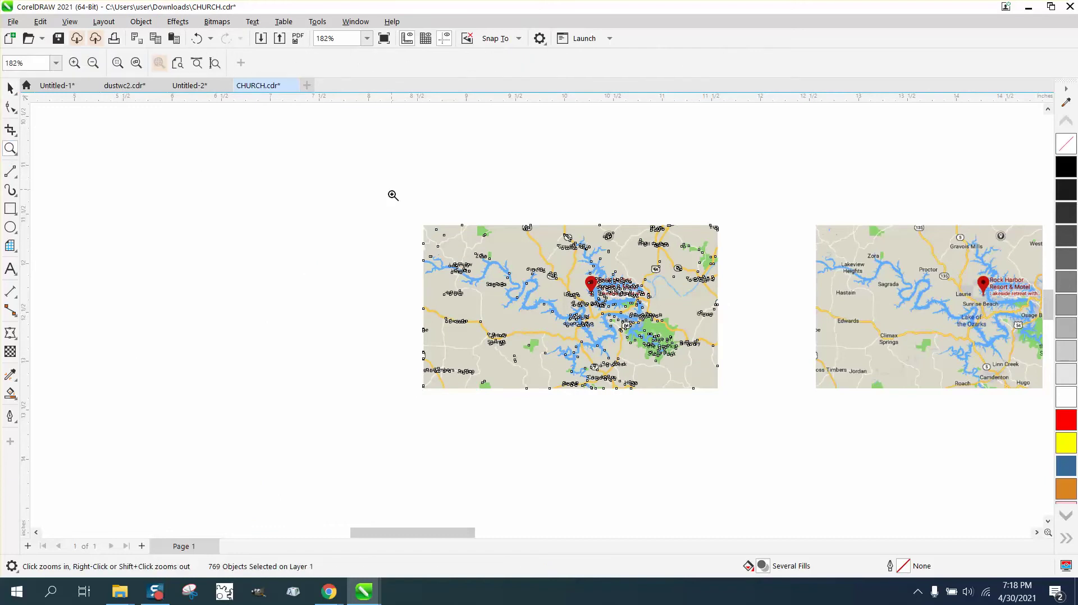
{"action": "left_click_drag", "start_coordinate": [393, 197], "coordinate": [778, 433]}
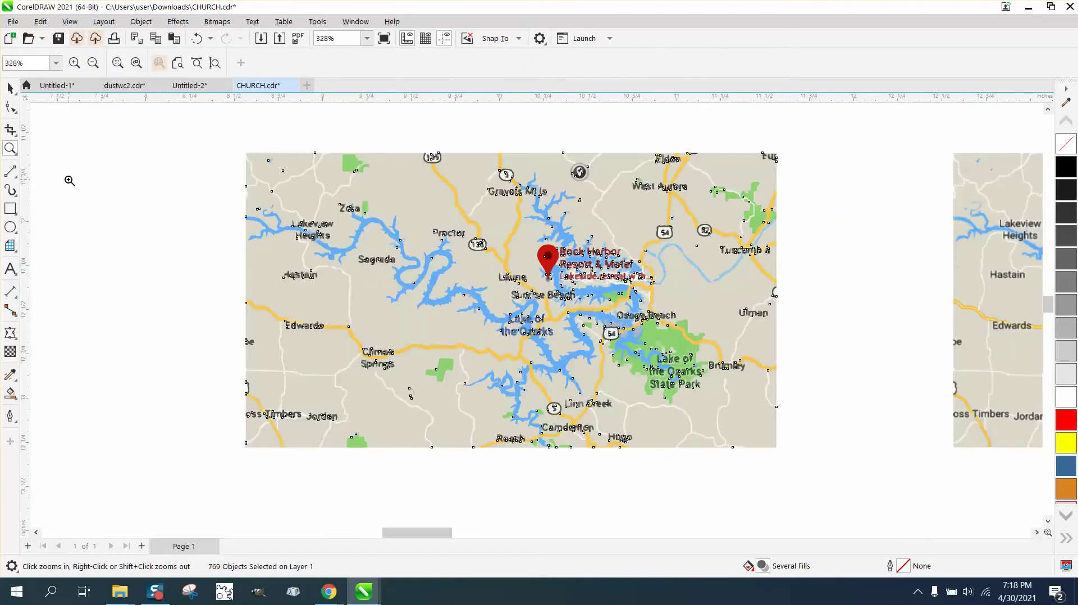
{"action": "left_click", "coordinate": [11, 394]}
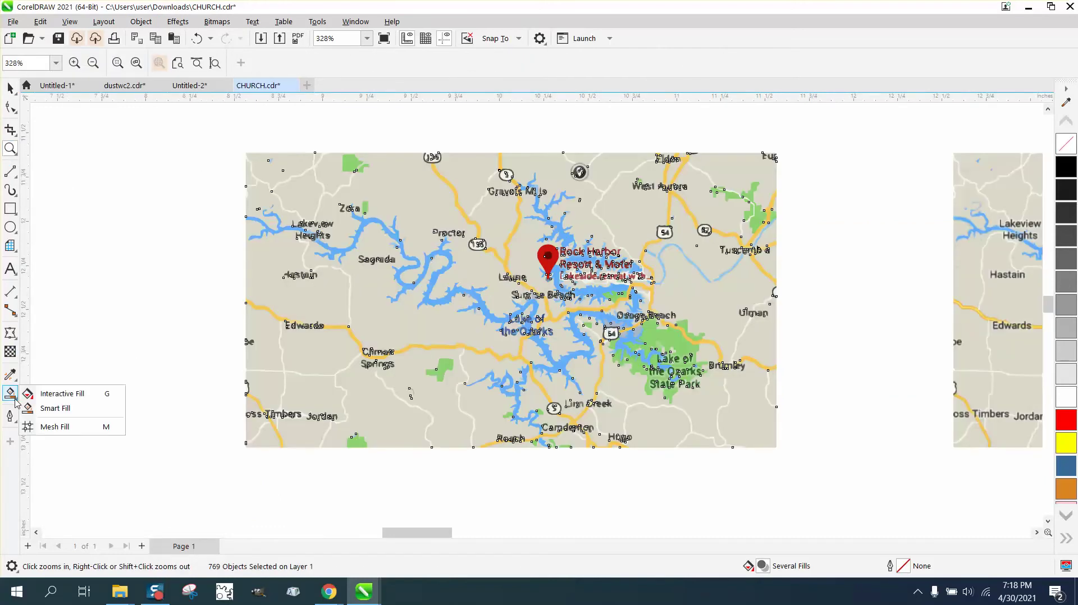
{"action": "left_click", "coordinate": [71, 409]}
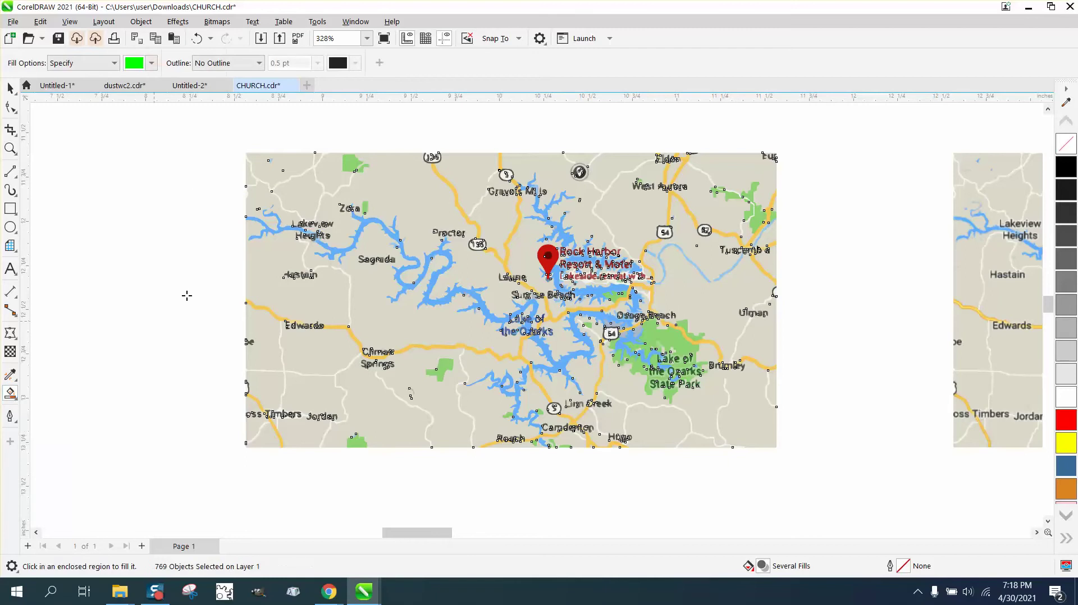
{"action": "left_click", "coordinate": [266, 229]}
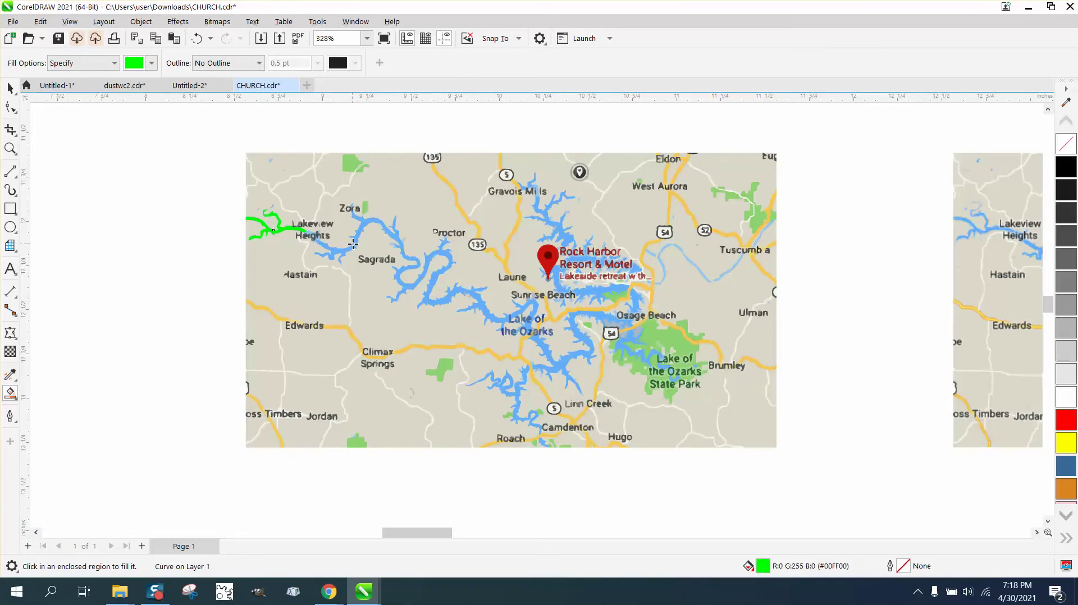
{"action": "left_click", "coordinate": [326, 247]}
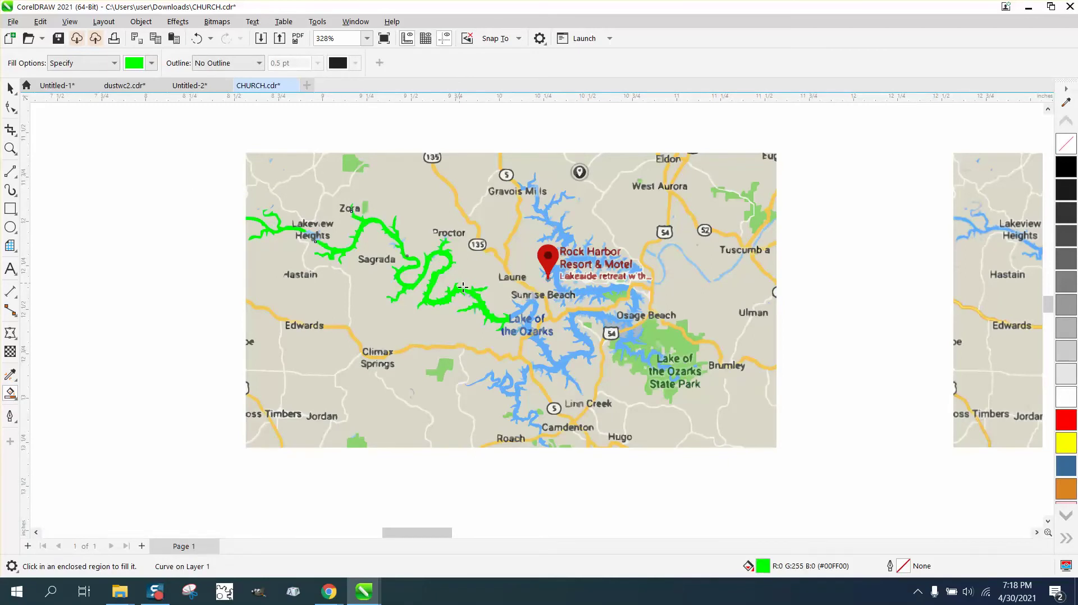
Smart Fill the central channel, the southern arm toward Camdenton, and the water by Osage Beach and the state park with green.
{"action": "left_click", "coordinate": [535, 307]}
{"action": "left_click", "coordinate": [538, 341]}
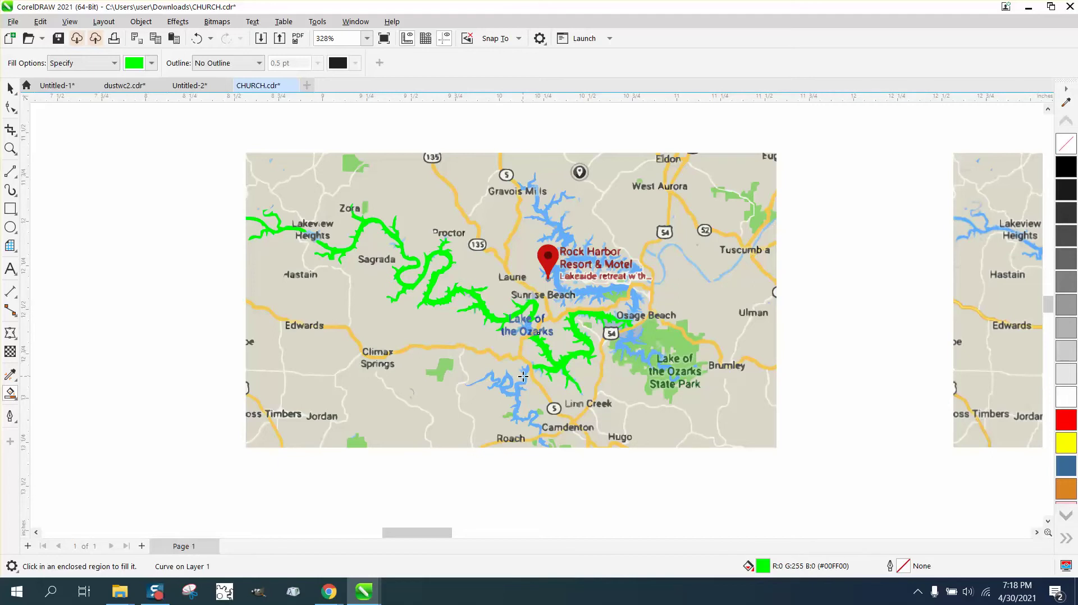
{"action": "left_click", "coordinate": [525, 376]}
{"action": "left_click", "coordinate": [627, 343]}
{"action": "left_click", "coordinate": [636, 302]}
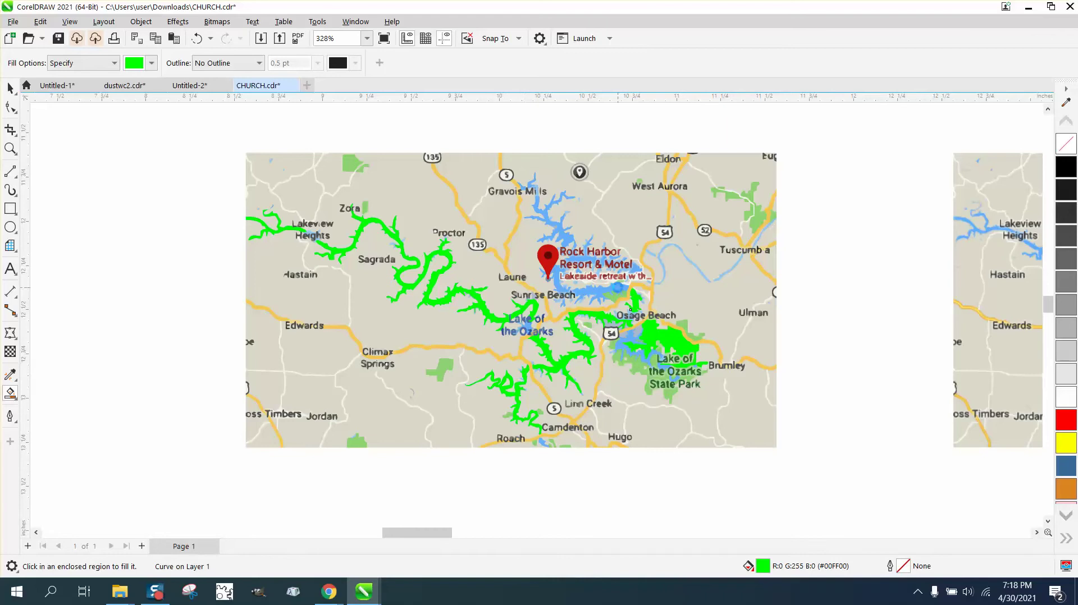
Smart Fill the northern arm toward Gravois Mills and the channel below the Rock Harbor label with green.
{"action": "left_click", "coordinate": [617, 290]}
{"action": "left_click", "coordinate": [567, 242]}
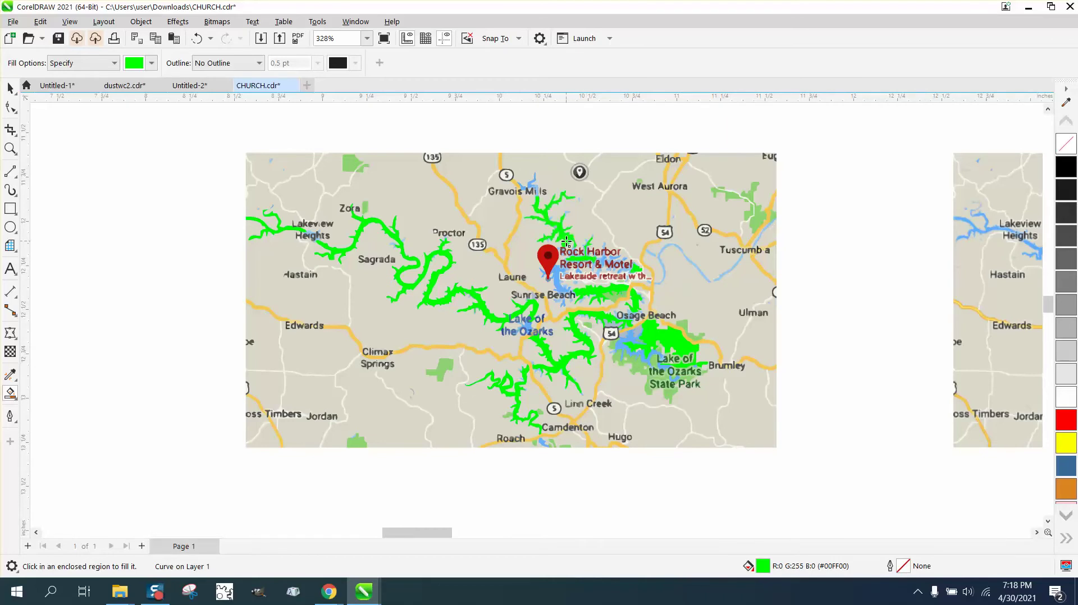
{"action": "left_click", "coordinate": [533, 181]}
{"action": "left_click", "coordinate": [561, 290]}
Smart Fill the leftover blue pieces around the Lake of the Ozarks and Sunrise Beach labels and beside the red pin with green.
{"action": "left_click", "coordinate": [10, 149]}
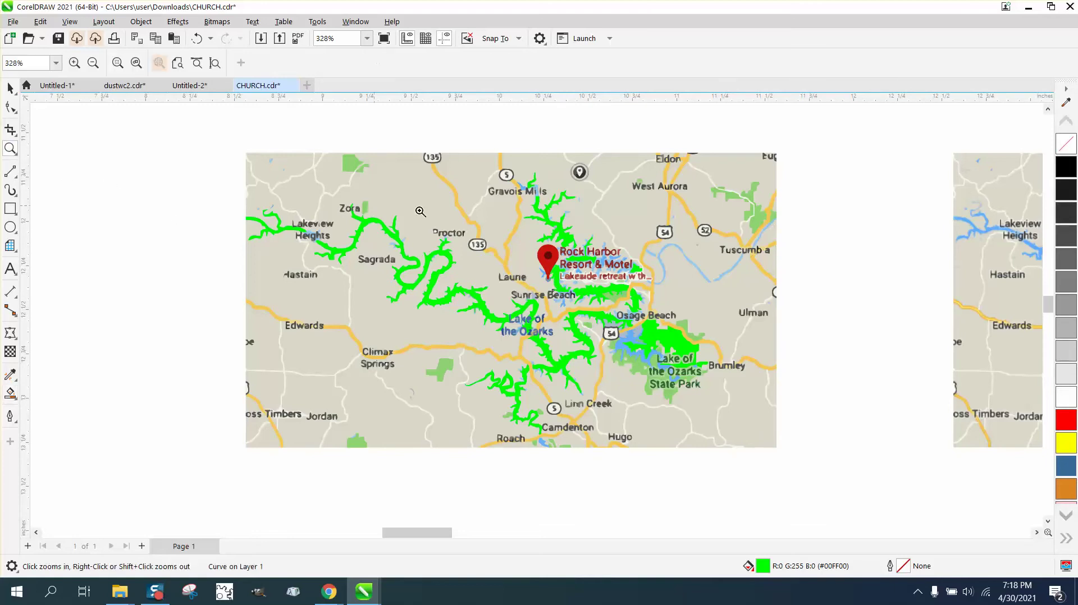
{"action": "left_click_drag", "start_coordinate": [486, 225], "coordinate": [713, 361]}
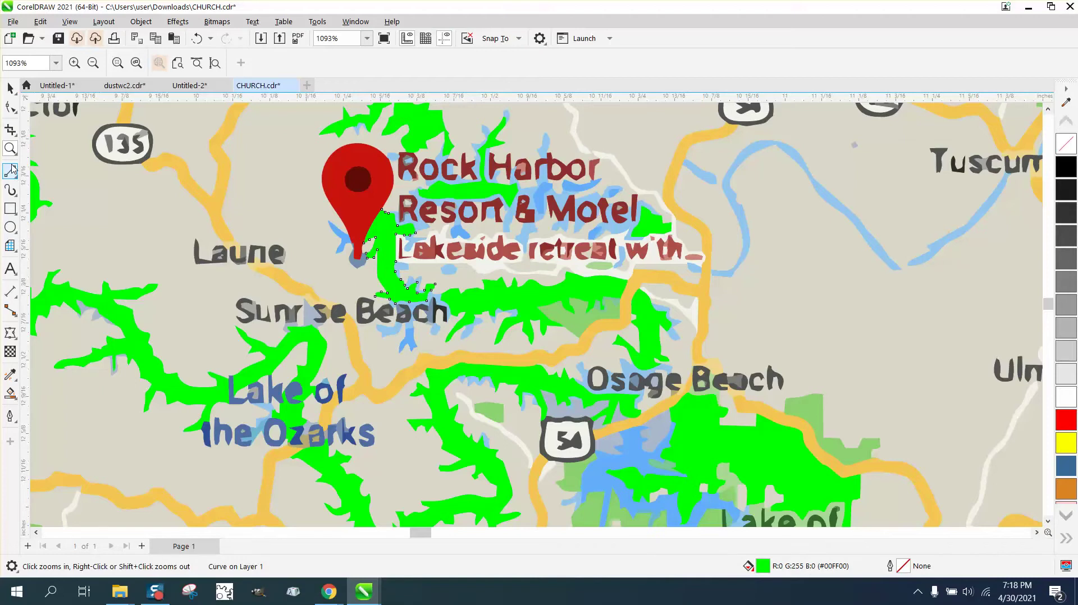
{"action": "left_click", "coordinate": [10, 393]}
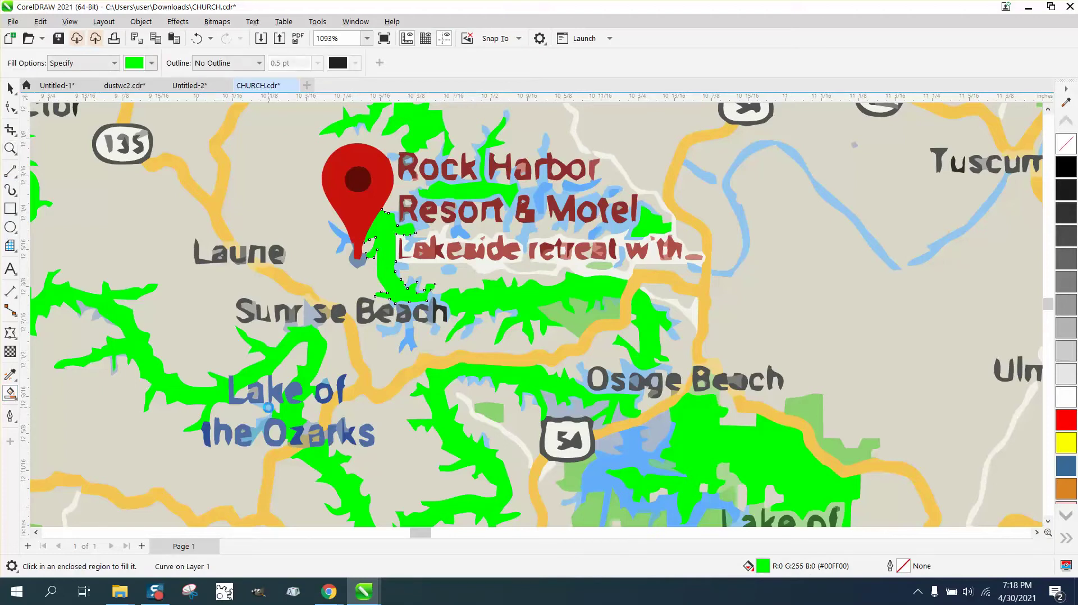
{"action": "left_click", "coordinate": [273, 407]}
{"action": "left_click", "coordinate": [269, 421]}
{"action": "left_click", "coordinate": [309, 319]}
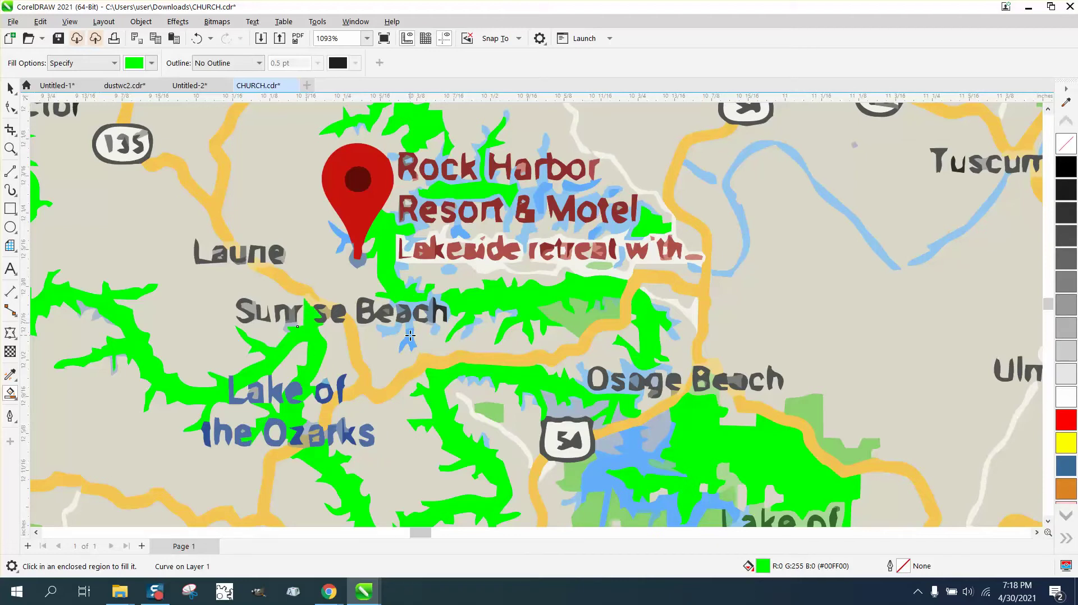
{"action": "left_click", "coordinate": [409, 308]}
{"action": "left_click", "coordinate": [346, 238]}
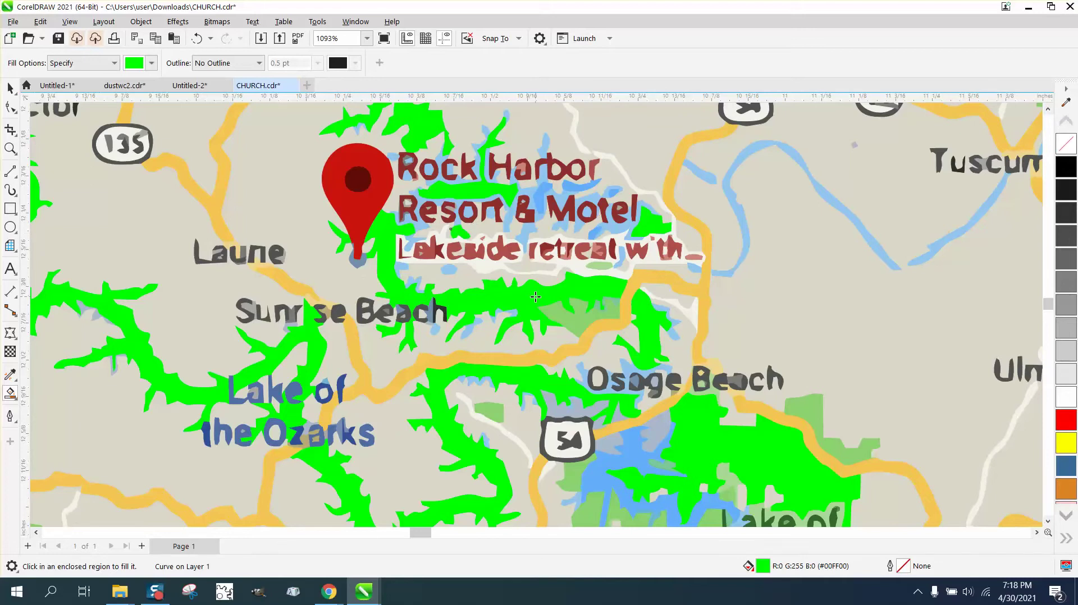
Smart Fill the remaining lake pieces around and behind the Rock Harbor Resort & Motel label with green.
{"action": "left_click", "coordinate": [537, 194]}
{"action": "left_click", "coordinate": [542, 154]}
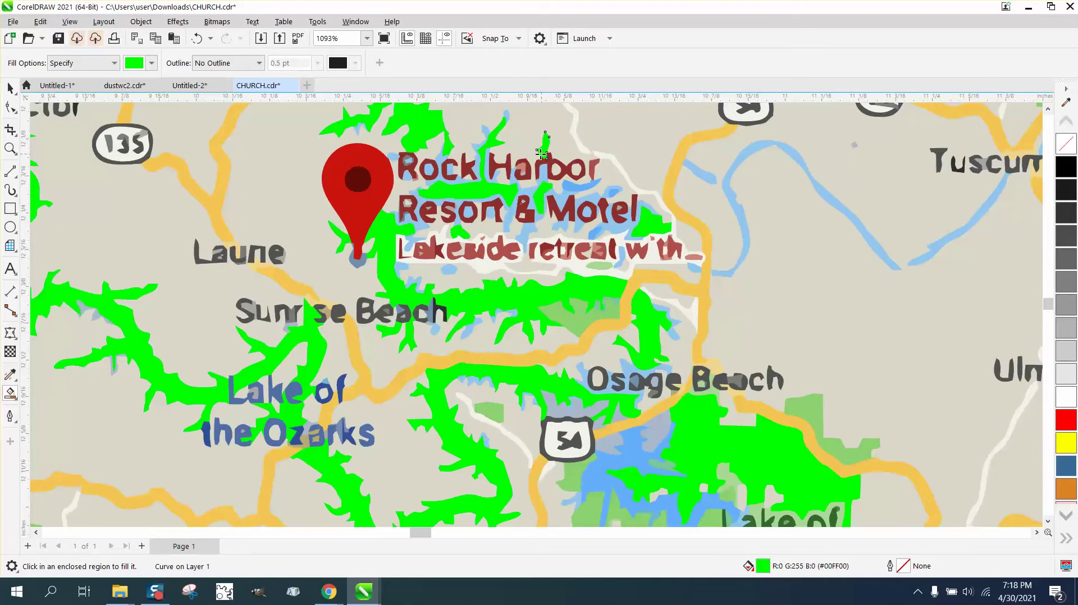
{"action": "left_click", "coordinate": [478, 146]}
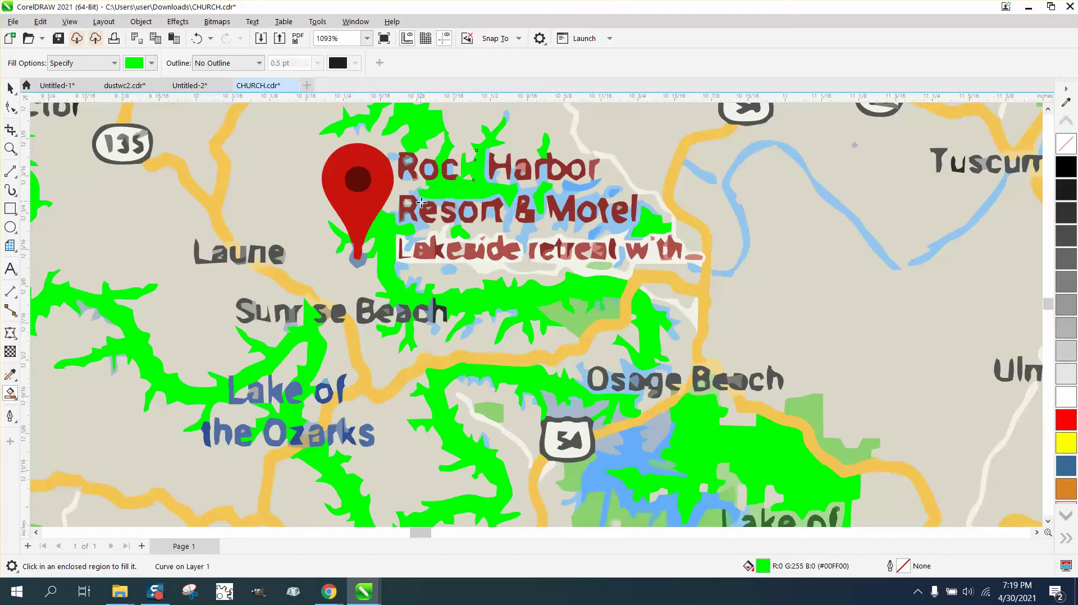
{"action": "left_click", "coordinate": [469, 213]}
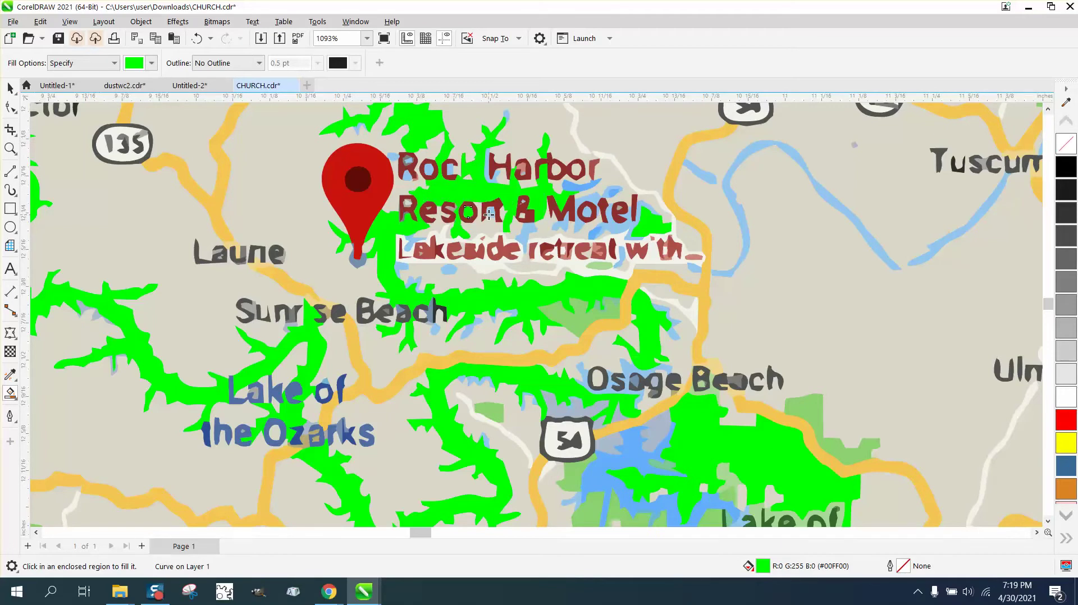
{"action": "left_click", "coordinate": [527, 222]}
{"action": "left_click", "coordinate": [492, 167]}
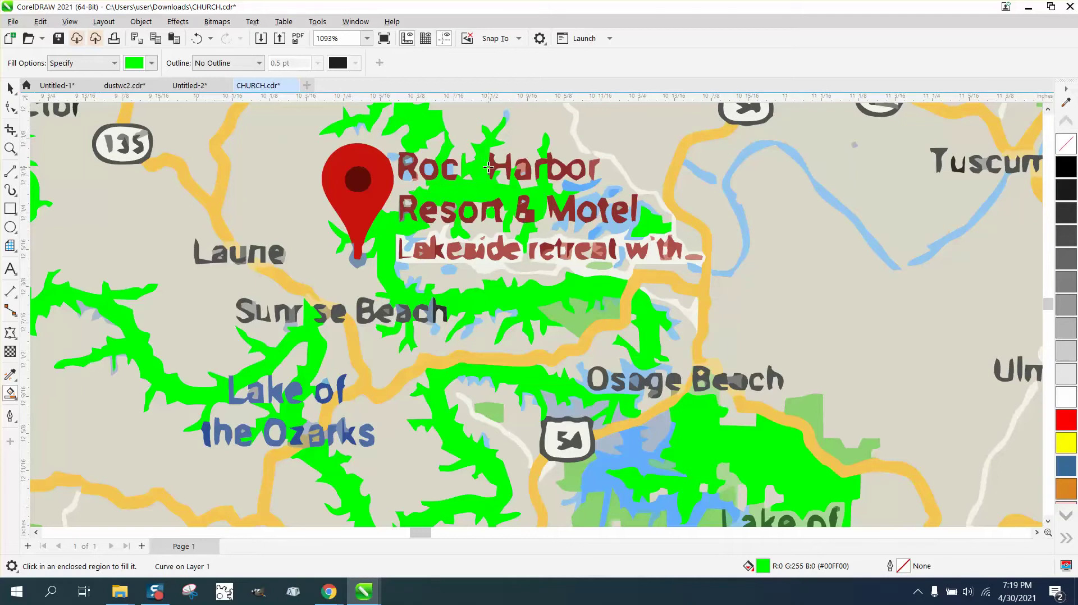
{"action": "left_click", "coordinate": [398, 163]}
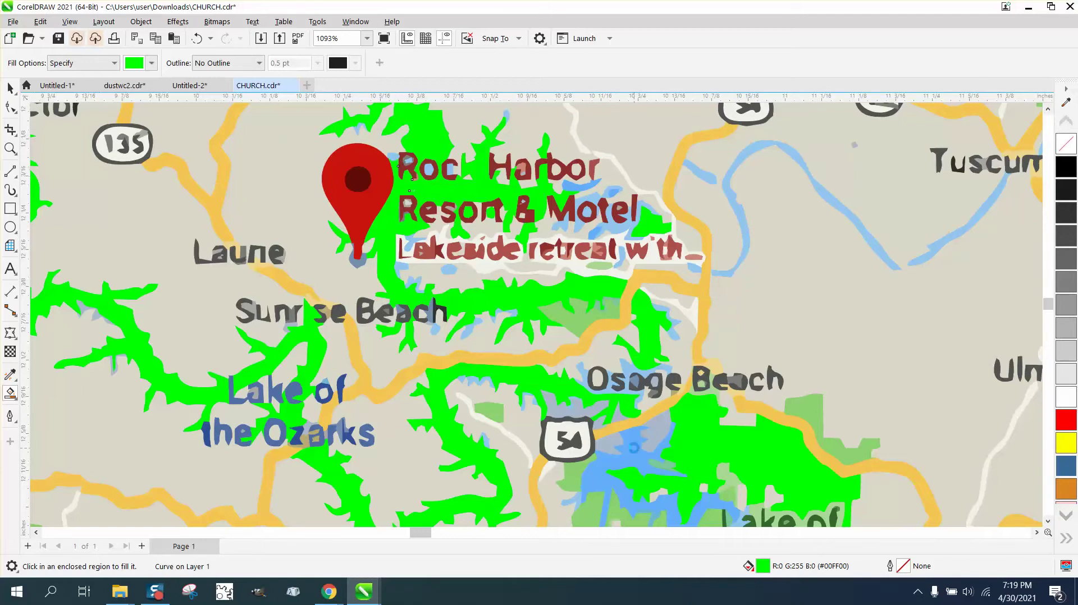
Smart Fill the blue and gray water areas around Osage Beach and south of the highway 54 shield with green.
{"action": "left_click", "coordinate": [628, 443]}
{"action": "left_click", "coordinate": [590, 412]}
{"action": "left_click", "coordinate": [651, 425]}
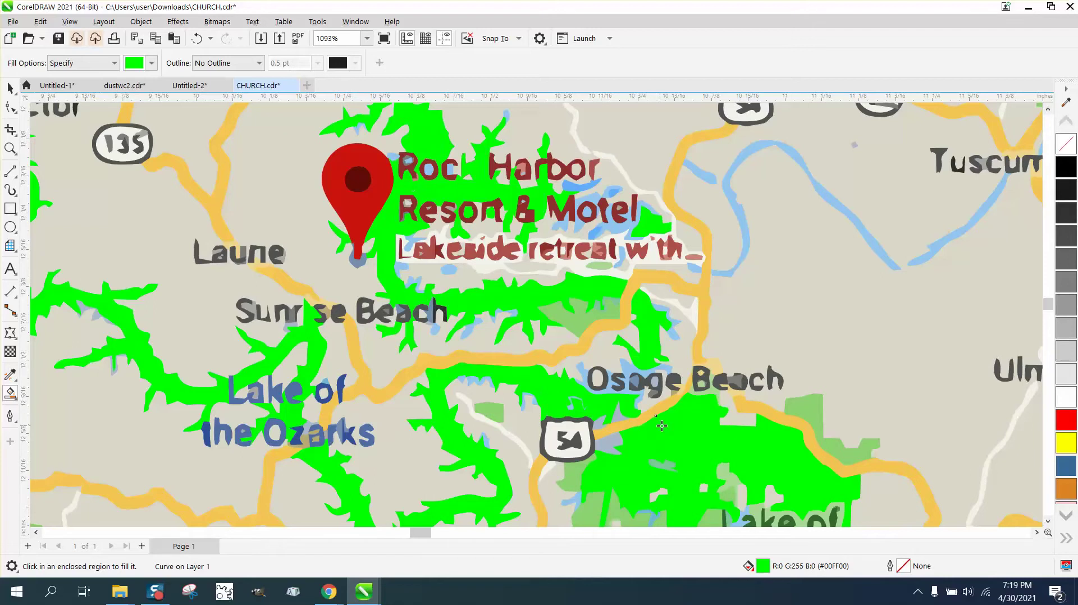
{"action": "left_click", "coordinate": [671, 335]}
{"action": "left_click", "coordinate": [635, 369]}
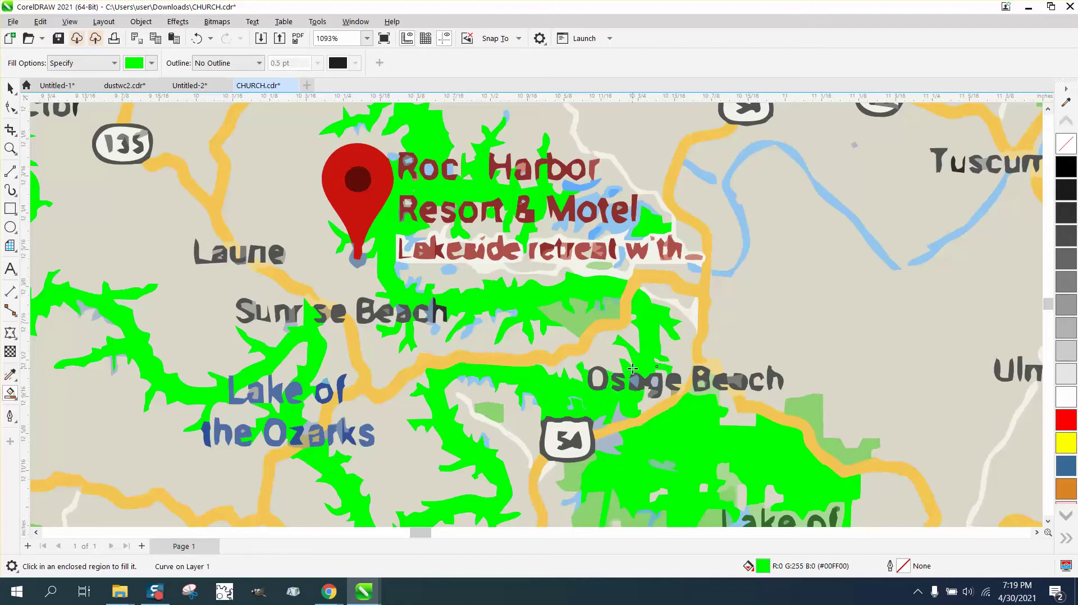
Smart Fill the water behind the Motel text, below the Lakeside retreat line, and along the shore east of Sunrise Beach with green.
{"action": "left_click", "coordinate": [613, 223]}
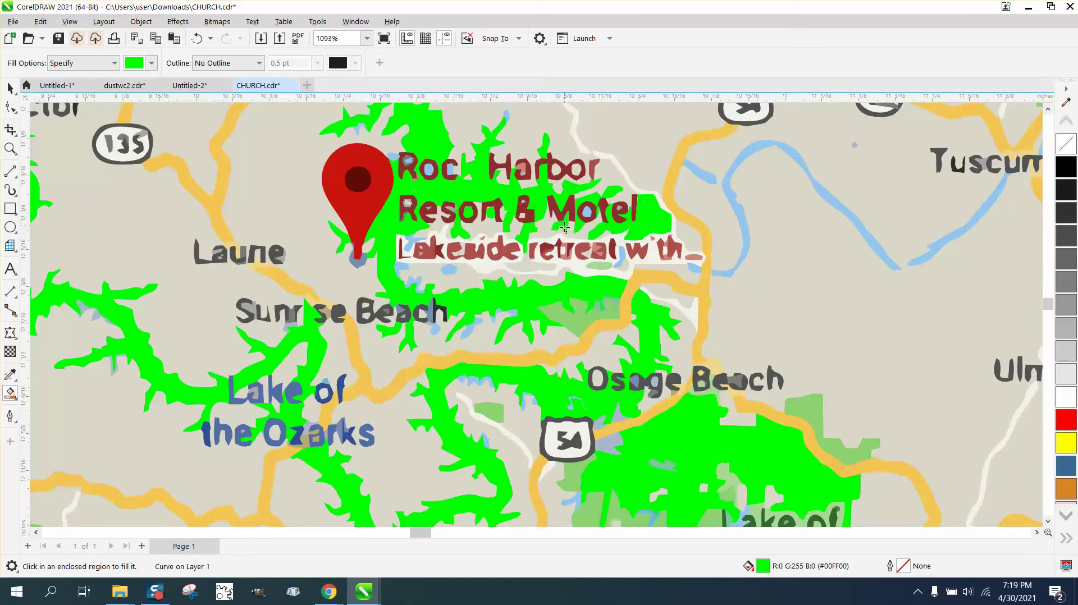
{"action": "left_click", "coordinate": [402, 268]}
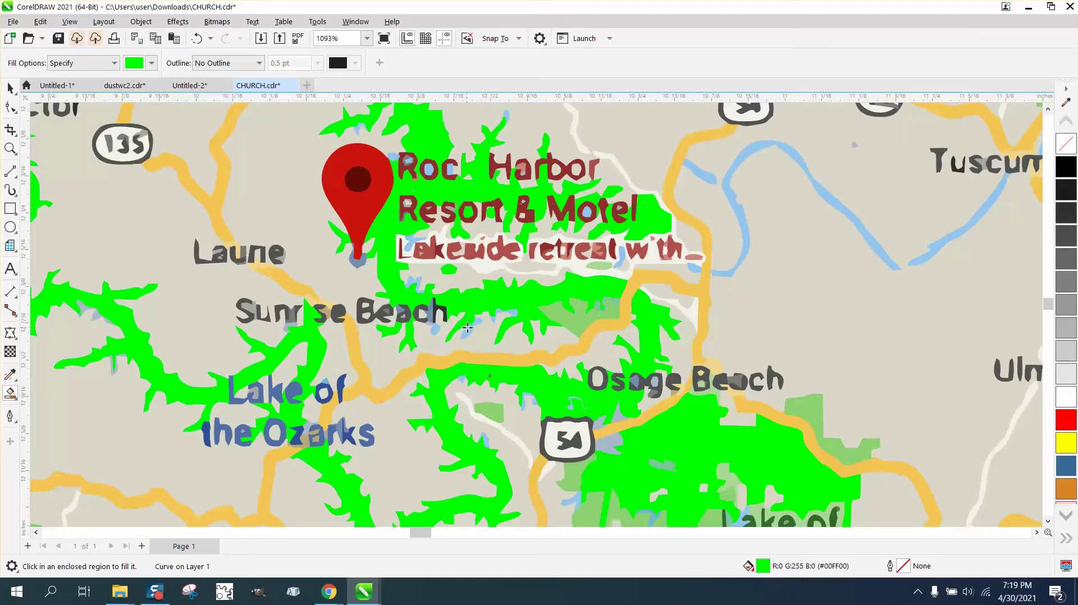
{"action": "left_click", "coordinate": [469, 328]}
{"action": "scroll", "coordinate": [613, 445], "scroll_direction": "down", "scroll_amount": 1}
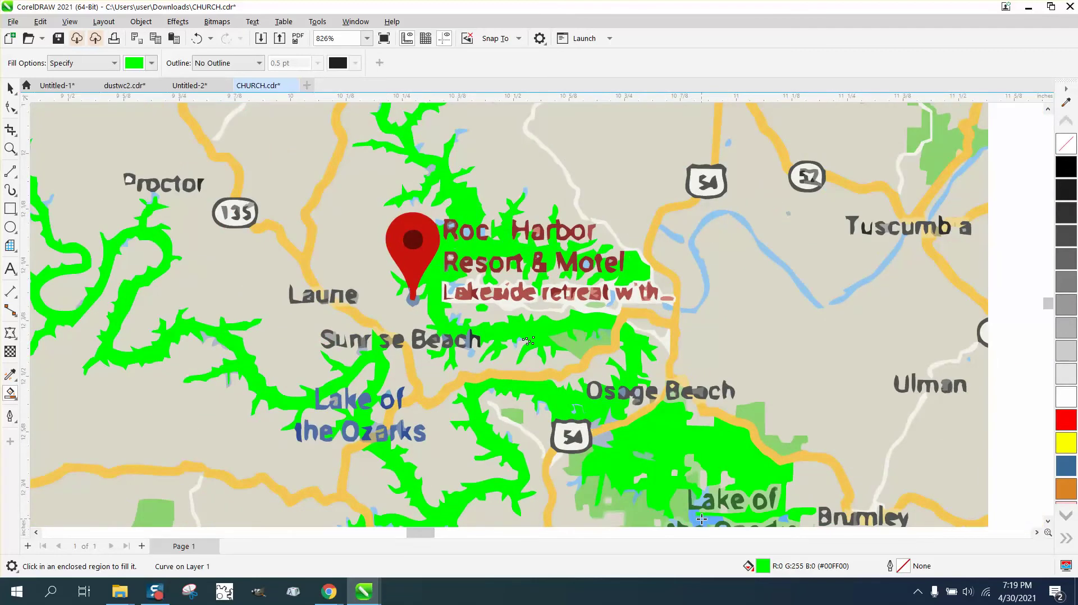
Smart Fill the water around the State Park label, west of the highway 54 shield, and near Sunrise Beach with green.
{"action": "left_click", "coordinate": [701, 519]}
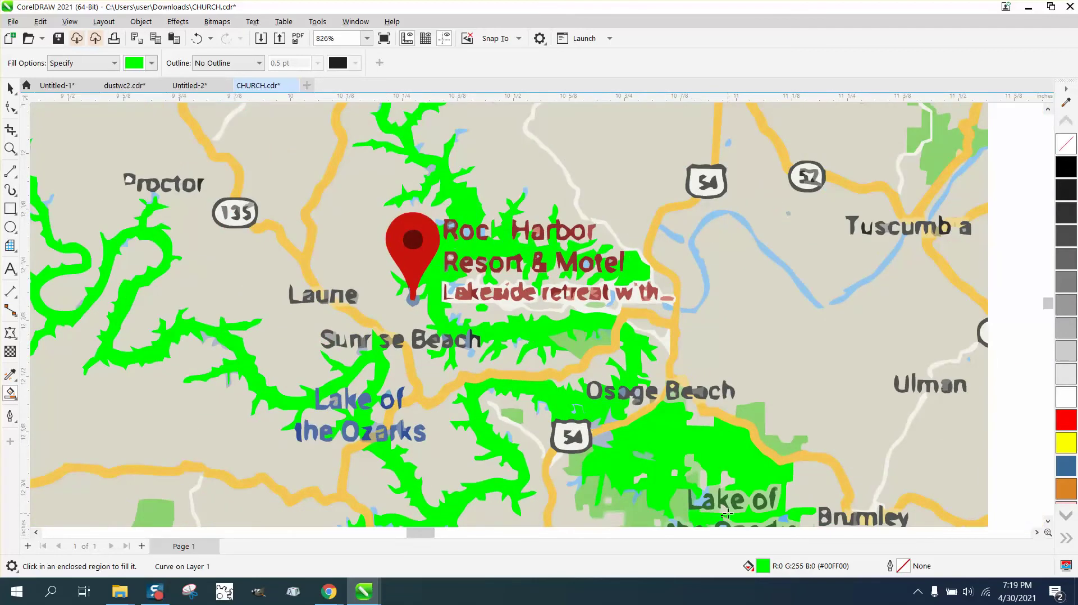
{"action": "left_click", "coordinate": [789, 521]}
{"action": "left_click", "coordinate": [704, 501]}
{"action": "left_click", "coordinate": [576, 482]}
{"action": "left_click", "coordinate": [510, 438]}
{"action": "left_click", "coordinate": [471, 352]}
{"action": "left_click", "coordinate": [451, 321]}
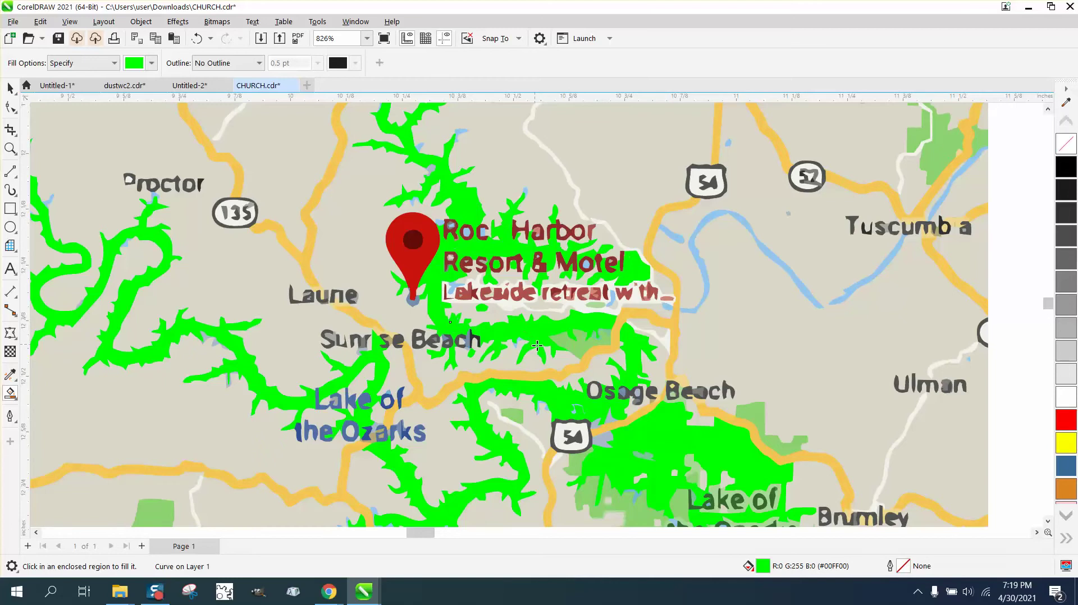
Smart Fill the small water pieces around the Rock Harbor Resort & Motel label and beside the red pin with green.
{"action": "left_click", "coordinate": [450, 294]}
{"action": "left_click", "coordinate": [588, 266]}
{"action": "left_click", "coordinate": [458, 133]}
{"action": "left_click", "coordinate": [526, 193]}
{"action": "left_click", "coordinate": [466, 232]}
{"action": "left_click", "coordinate": [438, 222]}
Smart Fill the blue water inside the Lake of the Ozarks State Park label and the area west of it with green.
{"action": "scroll", "coordinate": [527, 281], "scroll_direction": "down", "scroll_amount": 1}
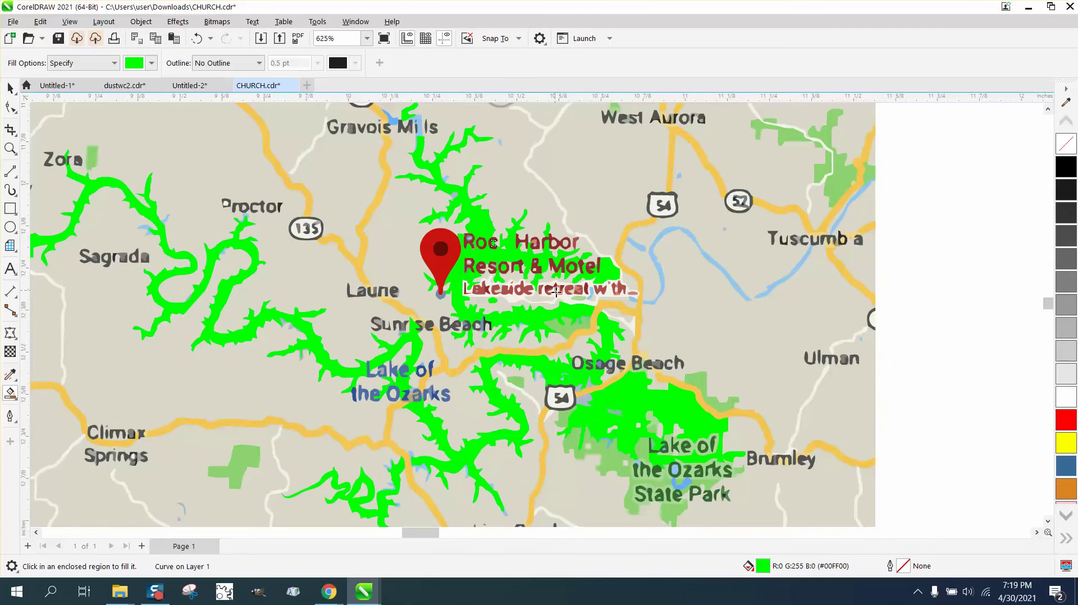
{"action": "left_click", "coordinate": [683, 483]}
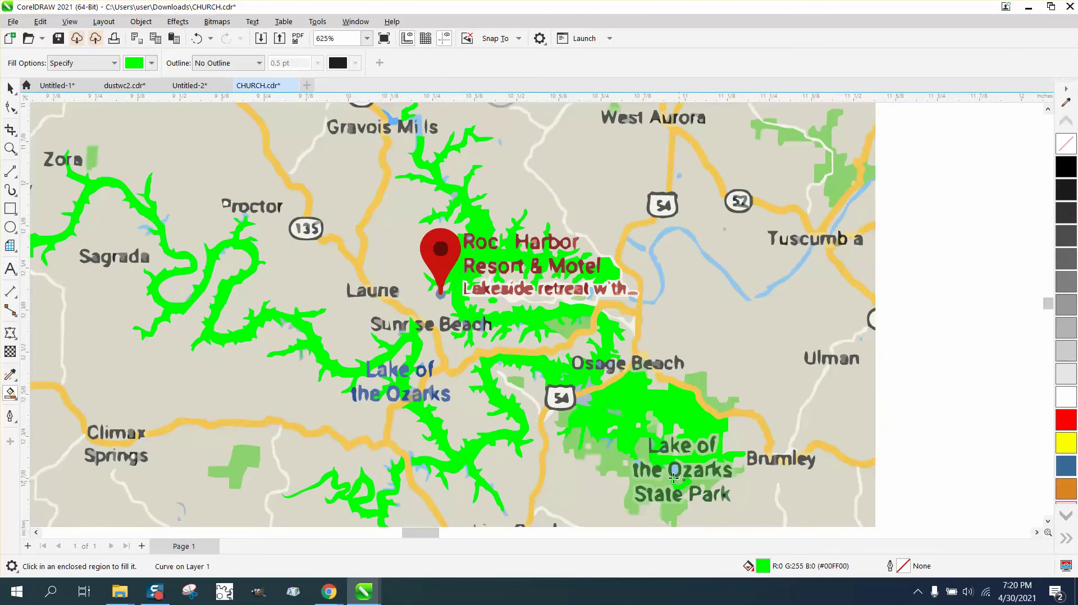
{"action": "left_click", "coordinate": [609, 448]}
{"action": "scroll", "coordinate": [501, 406], "scroll_direction": "down", "scroll_amount": 1}
{"action": "scroll", "coordinate": [502, 406], "scroll_direction": "down", "scroll_amount": 1}
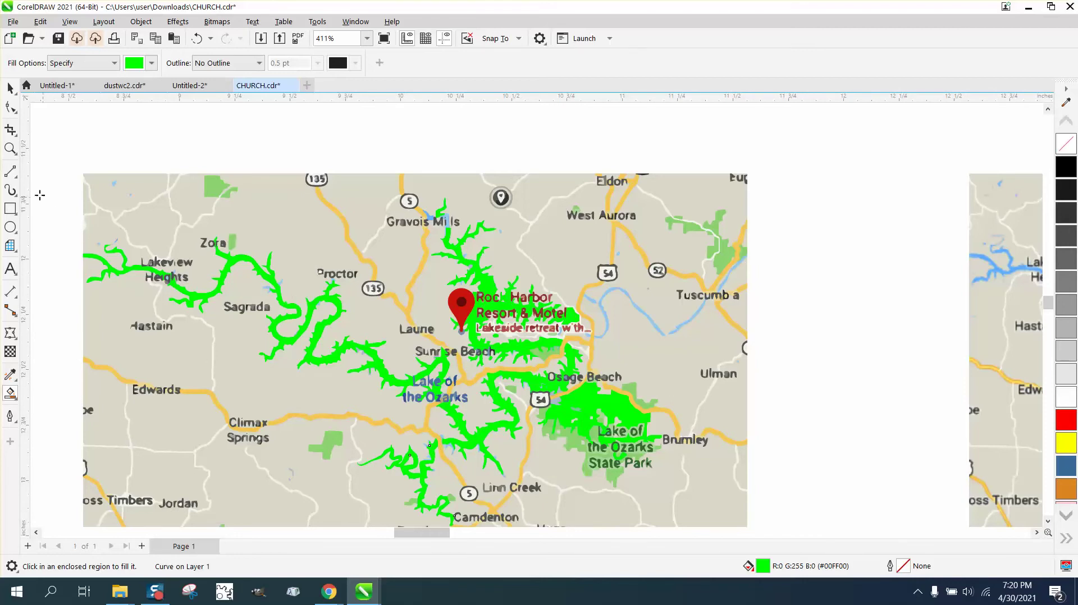
Smart Fill the blue slivers on both sides of the yellow road crossing the lake south of the Lake of the Ozarks label with green.
{"action": "left_click", "coordinate": [12, 151]}
{"action": "left_click_drag", "start_coordinate": [382, 418], "coordinate": [483, 468]}
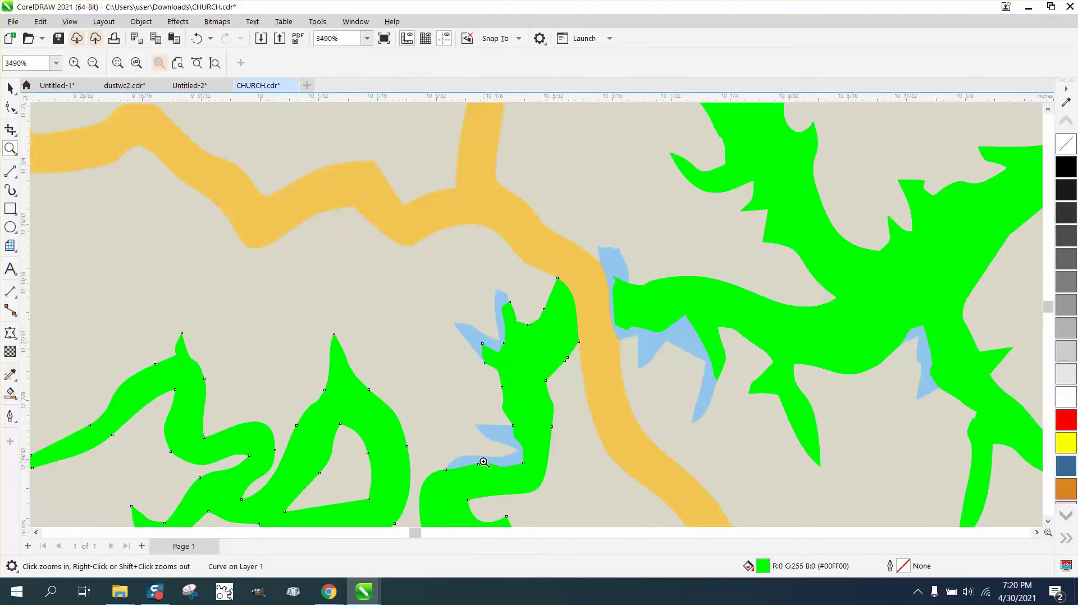
{"action": "left_click", "coordinate": [13, 192]}
{"action": "left_click", "coordinate": [11, 393]}
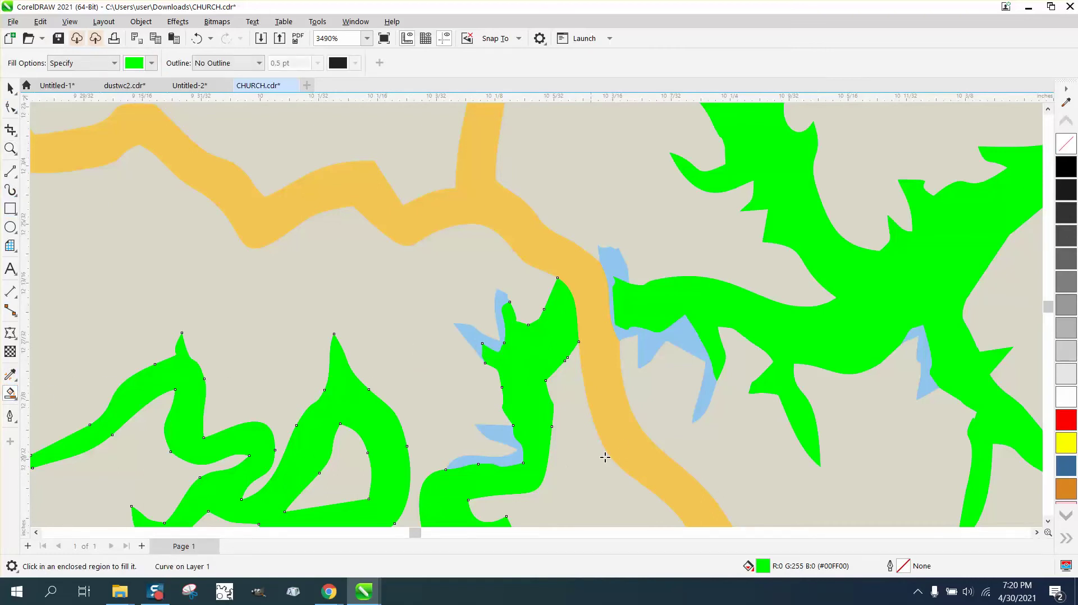
{"action": "left_click", "coordinate": [508, 438]}
{"action": "left_click", "coordinate": [490, 331]}
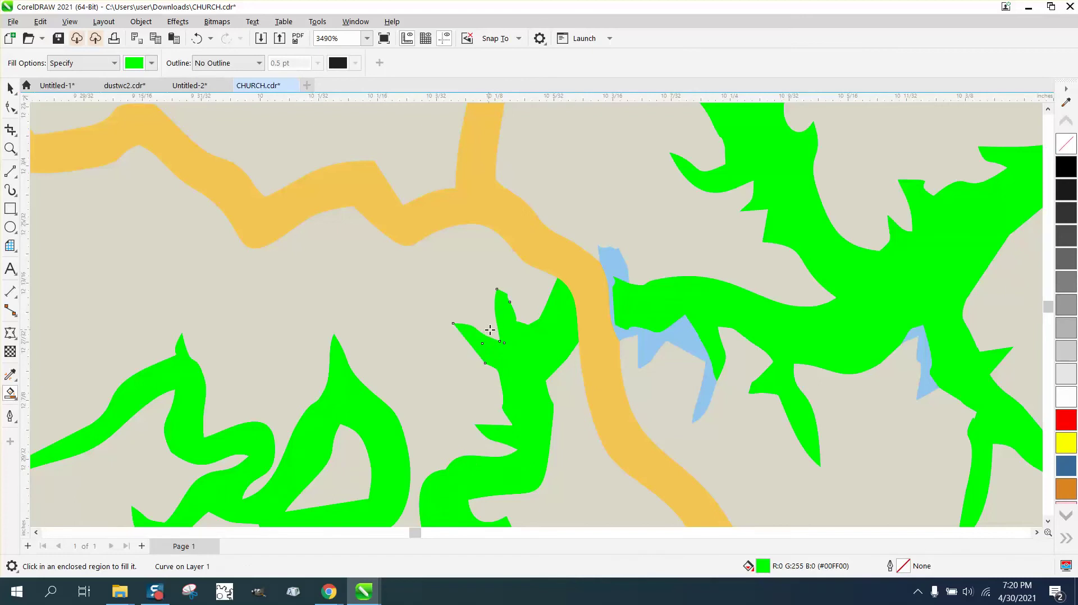
{"action": "left_click", "coordinate": [606, 257]}
Smart Fill the remaining shoreline slivers on the southern lake arms, down to the tip near Linn Creek, with green.
{"action": "scroll", "coordinate": [691, 337], "scroll_direction": "down", "scroll_amount": 1}
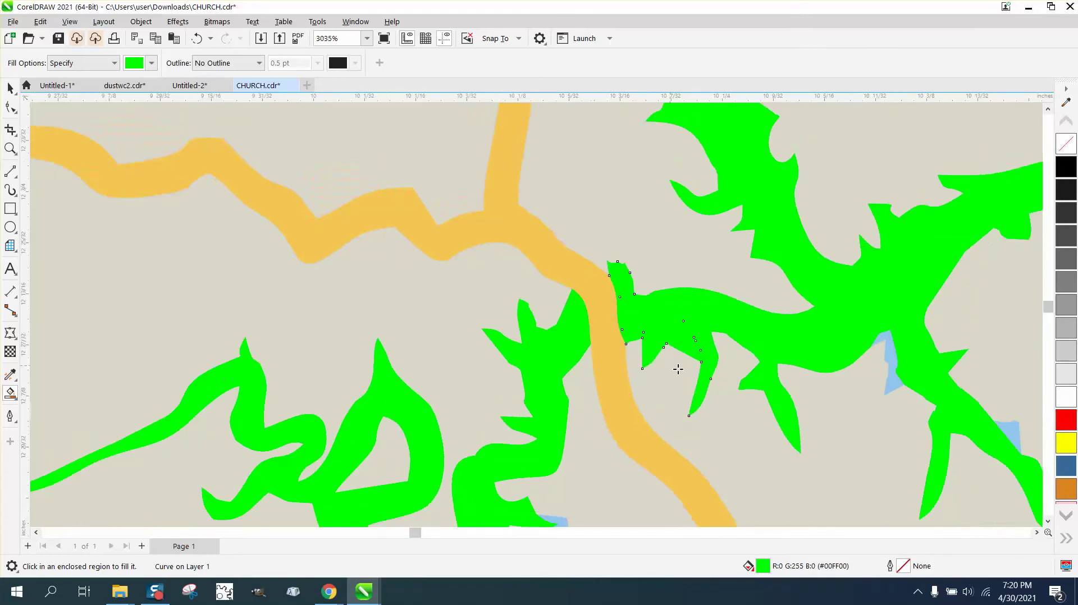
{"action": "left_click", "coordinate": [892, 377]}
{"action": "left_click", "coordinate": [1015, 432]}
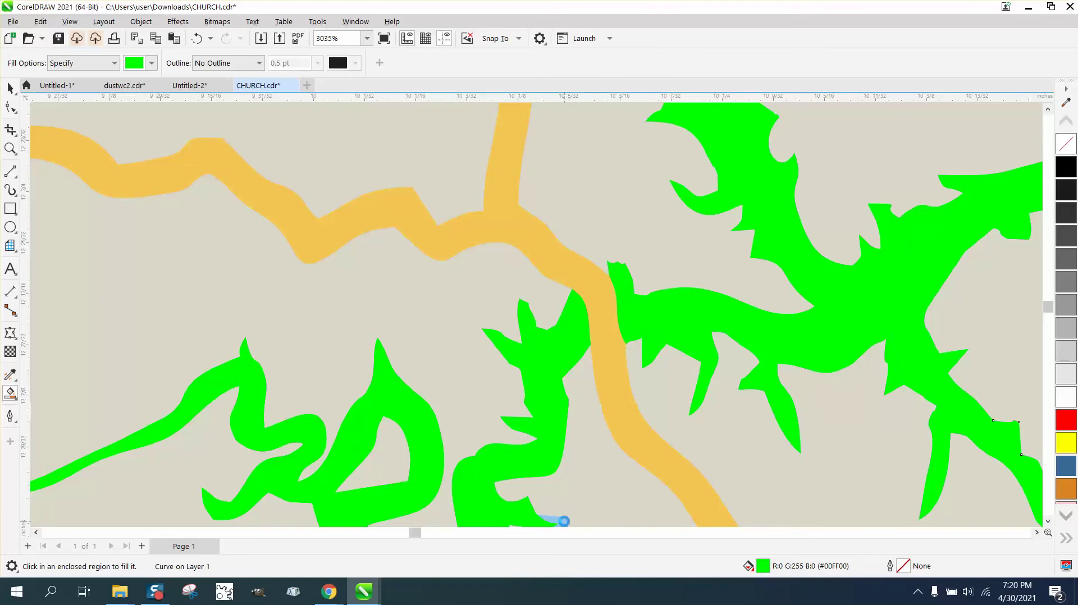
{"action": "left_click", "coordinate": [563, 520]}
{"action": "scroll", "coordinate": [534, 414], "scroll_direction": "down", "scroll_amount": 1}
{"action": "scroll", "coordinate": [534, 414], "scroll_direction": "down", "scroll_amount": 3}
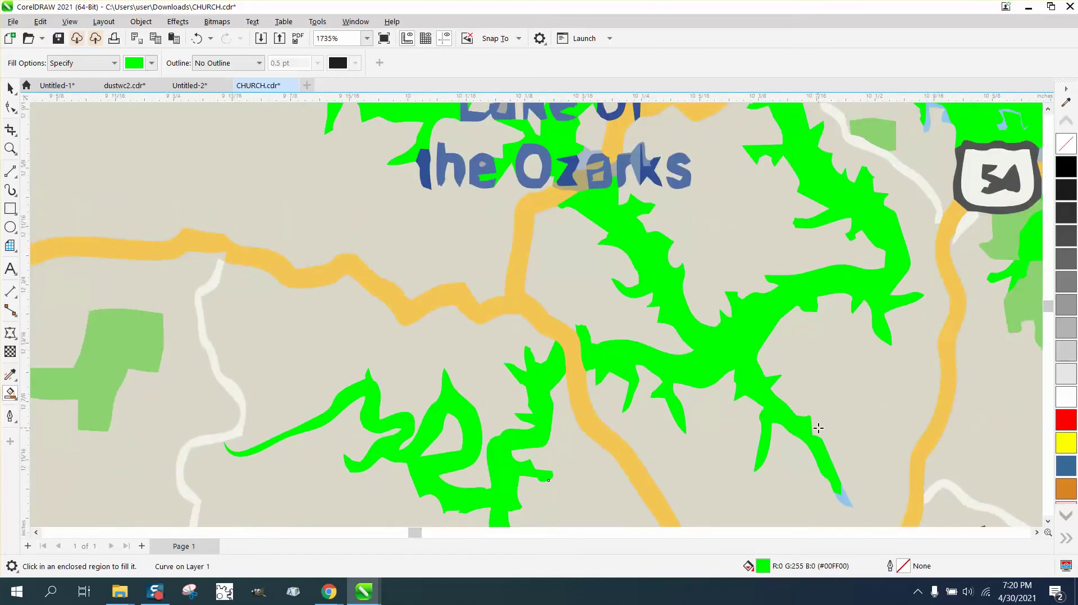
{"action": "left_click", "coordinate": [847, 502]}
{"action": "scroll", "coordinate": [693, 425], "scroll_direction": "down", "scroll_amount": 2}
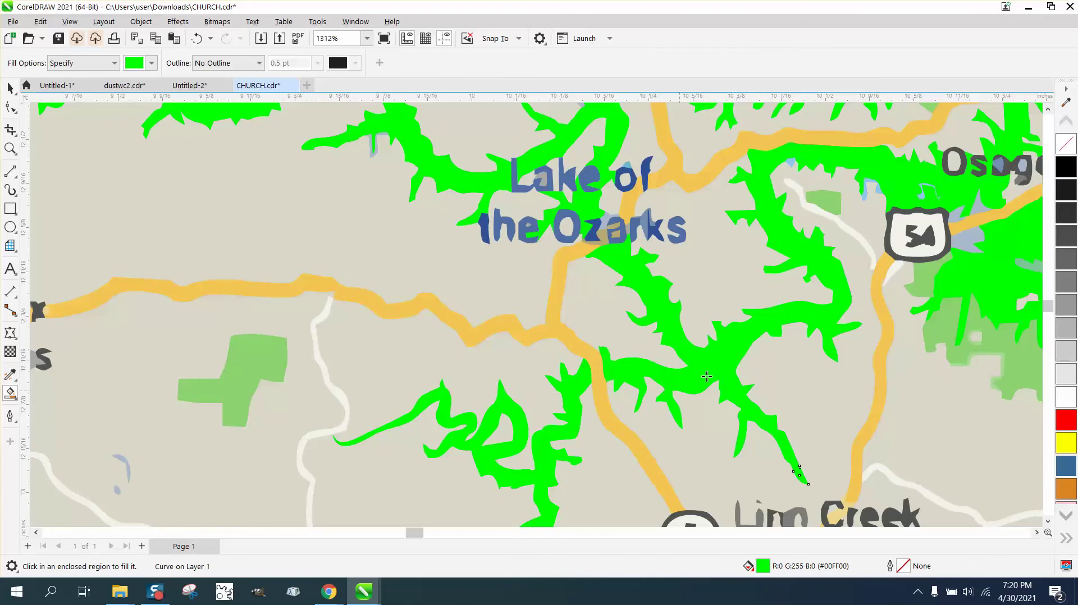
Smart Fill the water pieces on either side of the highway 54 shield and along the arm west of the Lake of the Ozarks label with green.
{"action": "left_click", "coordinate": [972, 212]}
{"action": "left_click", "coordinate": [958, 213]}
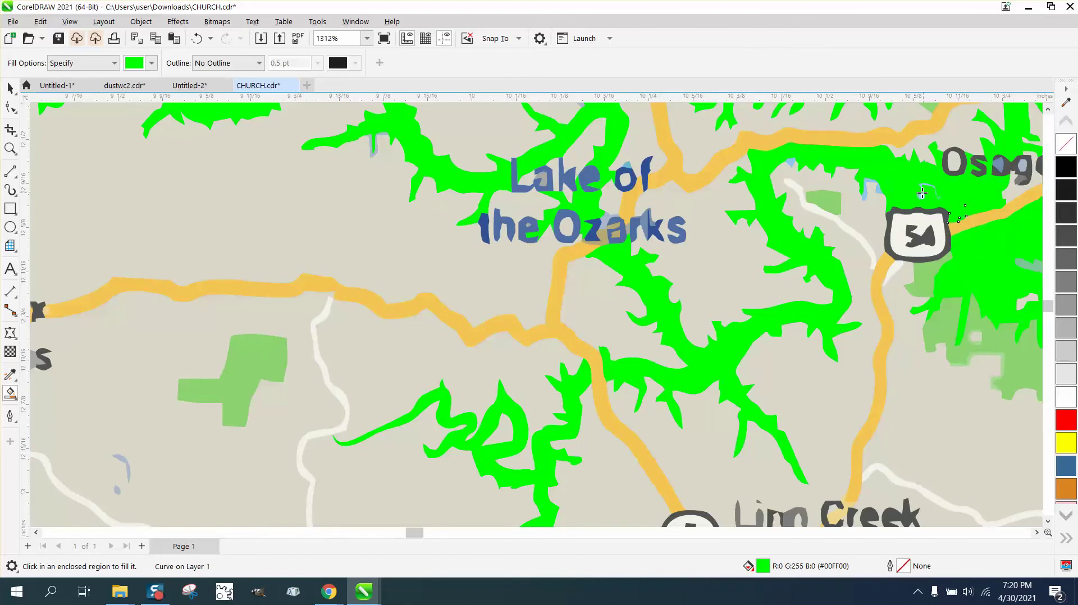
{"action": "left_click", "coordinate": [875, 190]}
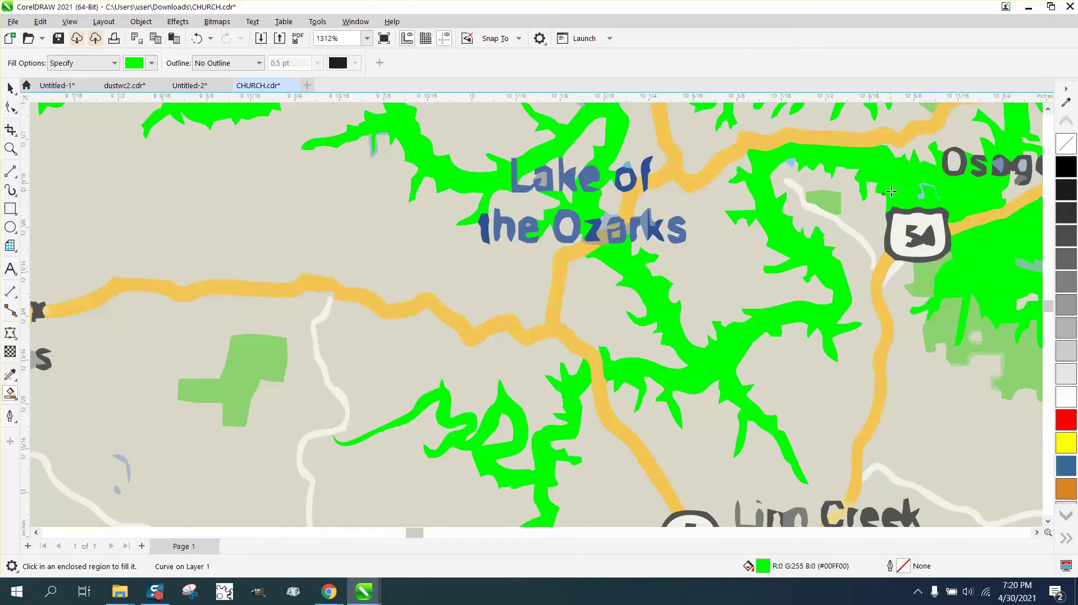
{"action": "left_click", "coordinate": [794, 163]}
{"action": "scroll", "coordinate": [459, 251], "scroll_direction": "down", "scroll_amount": 2}
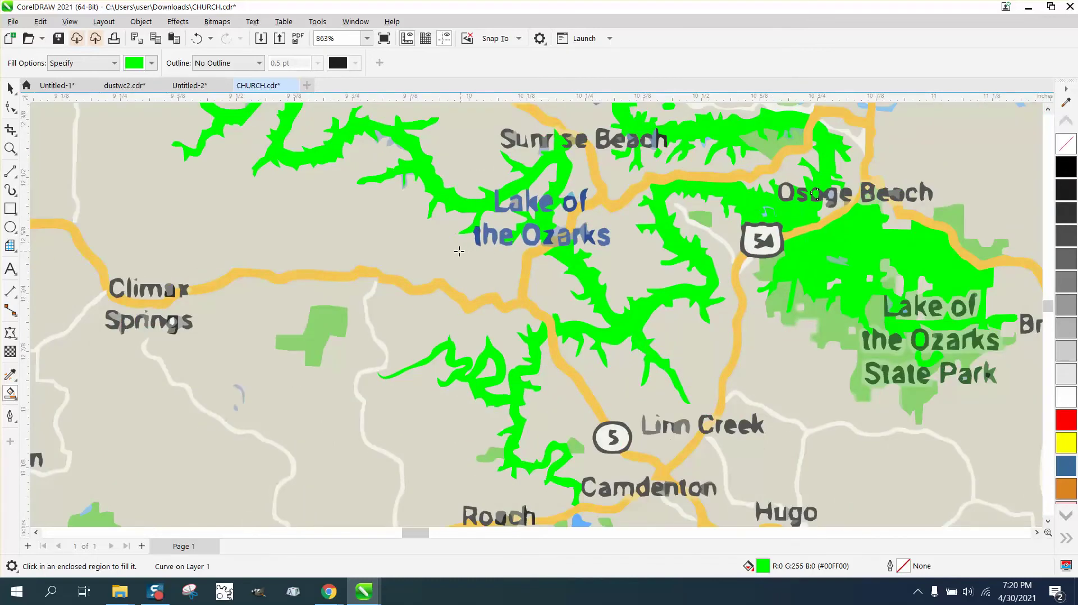
{"action": "left_click", "coordinate": [388, 143]}
{"action": "scroll", "coordinate": [331, 183], "scroll_direction": "down", "scroll_amount": 4}
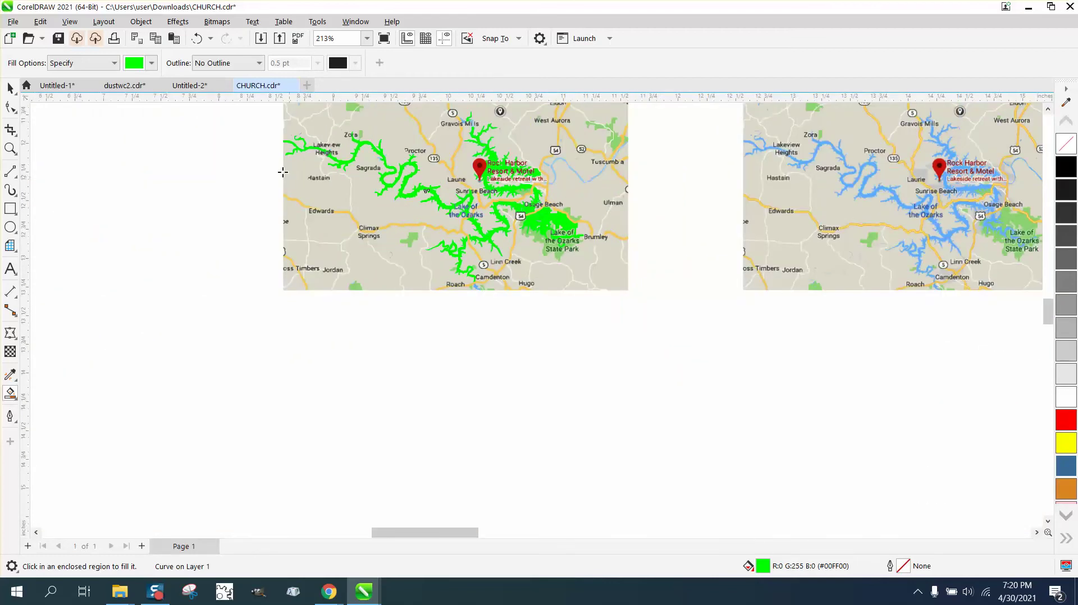
Set up a Find Objects query for uniform color fills matching the green sampled from the filled lake.
{"action": "left_click", "coordinate": [40, 21]}
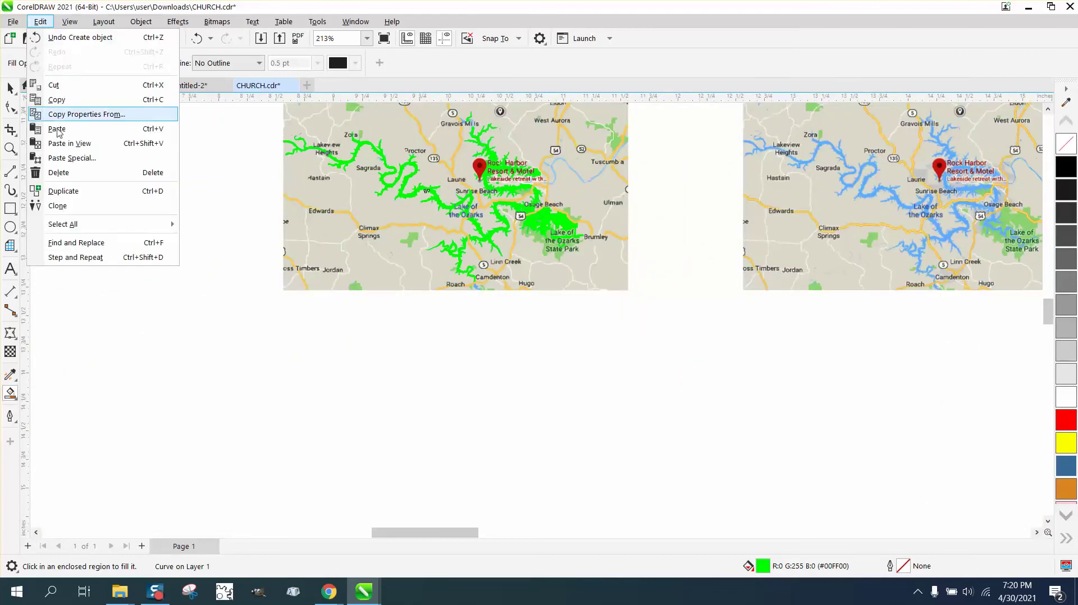
{"action": "left_click", "coordinate": [82, 245]}
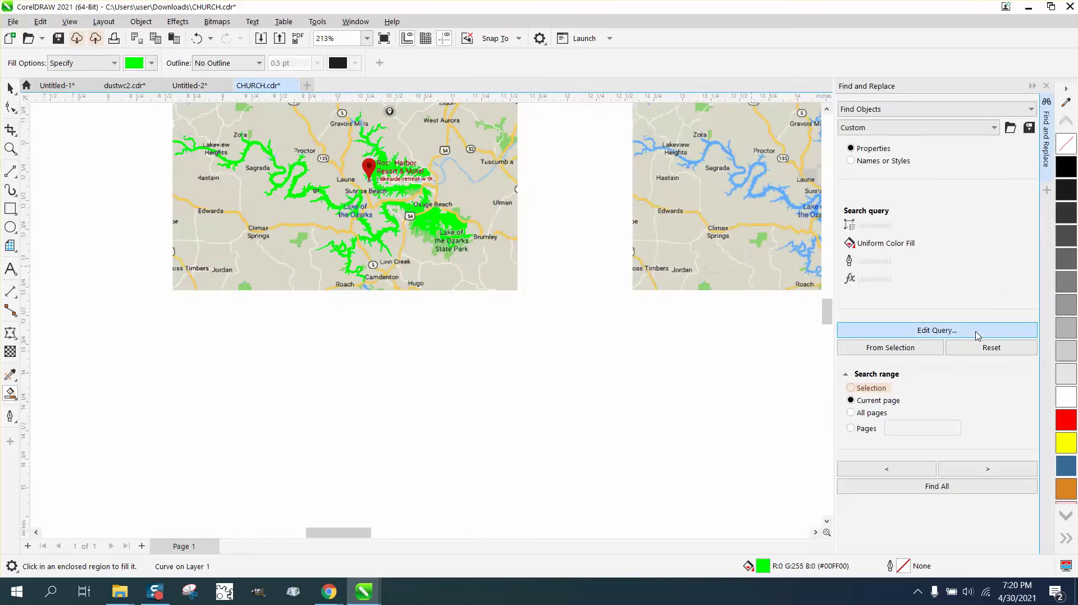
{"action": "left_click", "coordinate": [971, 336]}
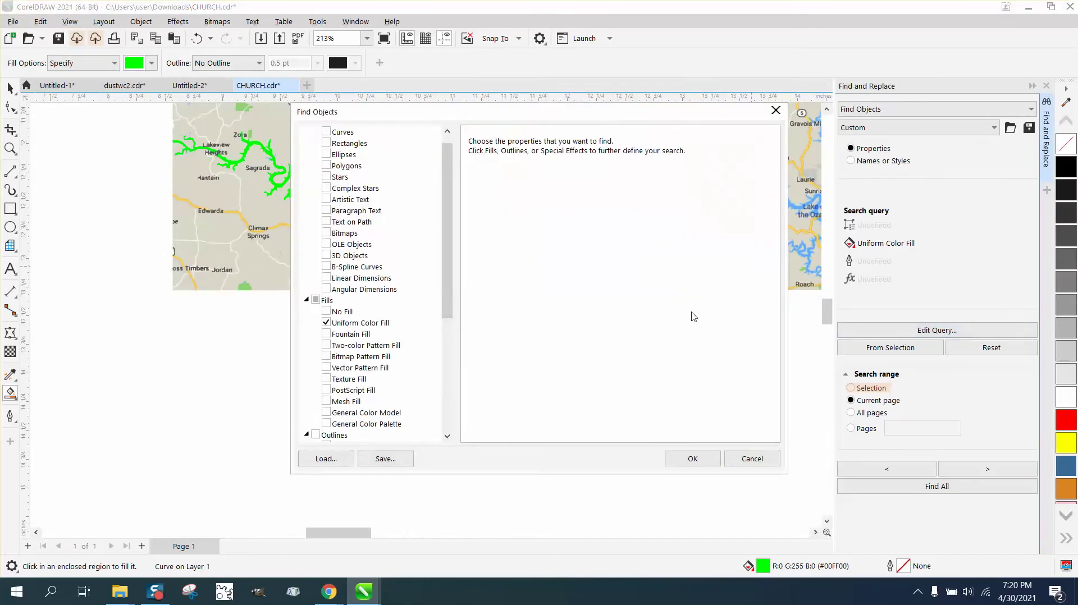
{"action": "left_click", "coordinate": [355, 326]}
{"action": "left_click", "coordinate": [577, 144]}
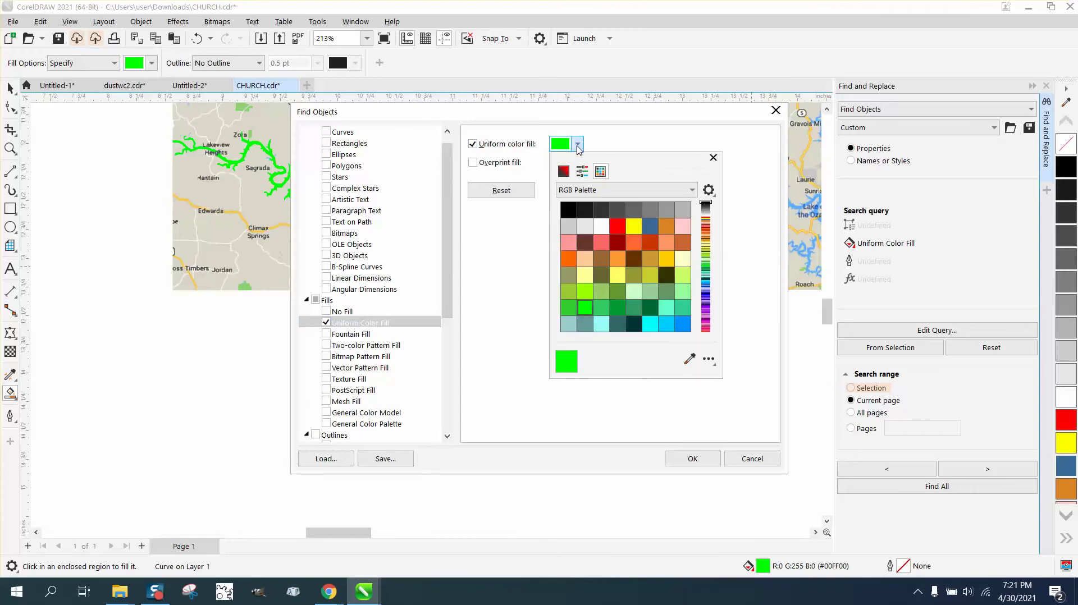
{"action": "left_click", "coordinate": [690, 359]}
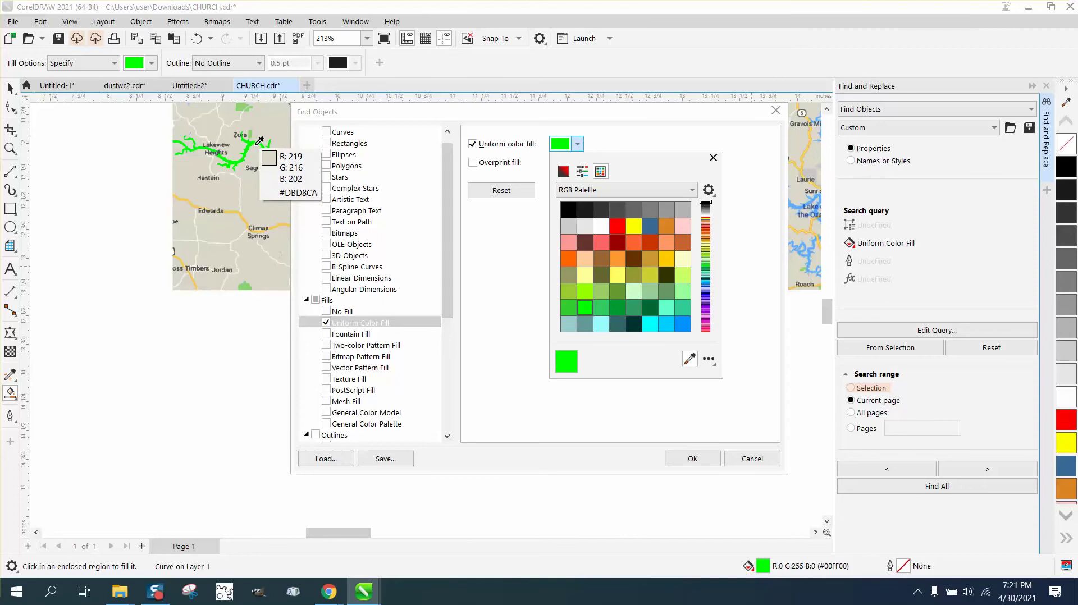
{"action": "left_click", "coordinate": [252, 149]}
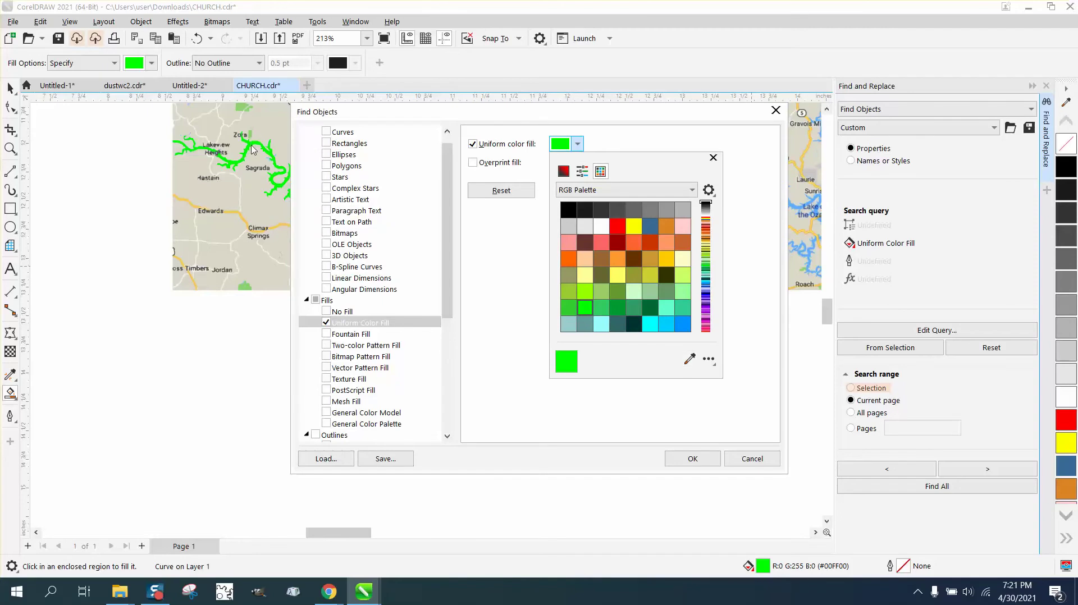
{"action": "left_click", "coordinate": [711, 455]}
{"action": "left_click", "coordinate": [706, 453]}
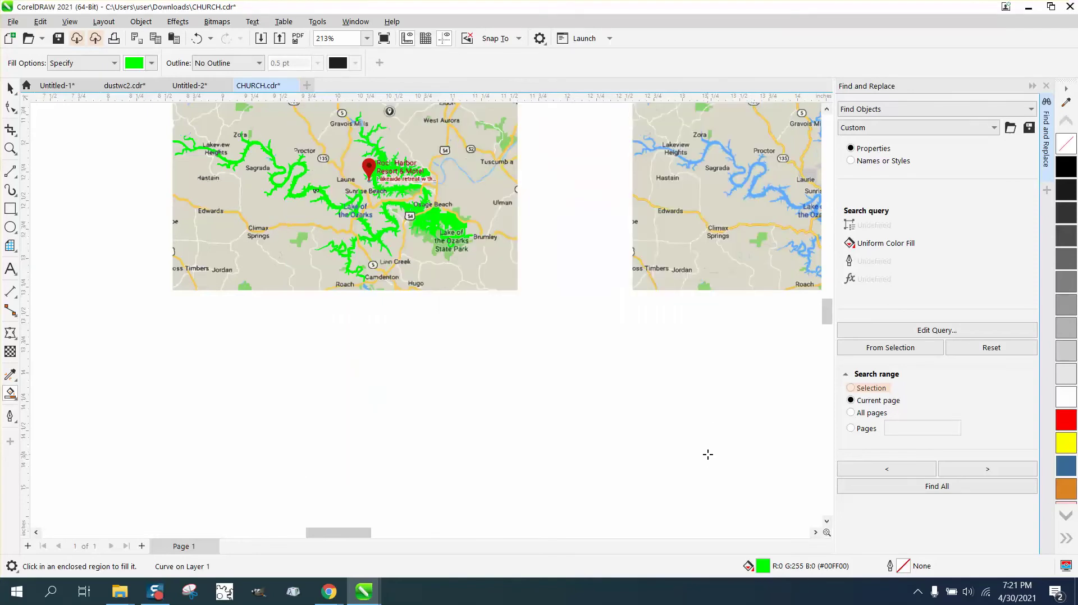
Find all objects on the current page with the green fill and group them.
{"action": "left_click", "coordinate": [932, 487]}
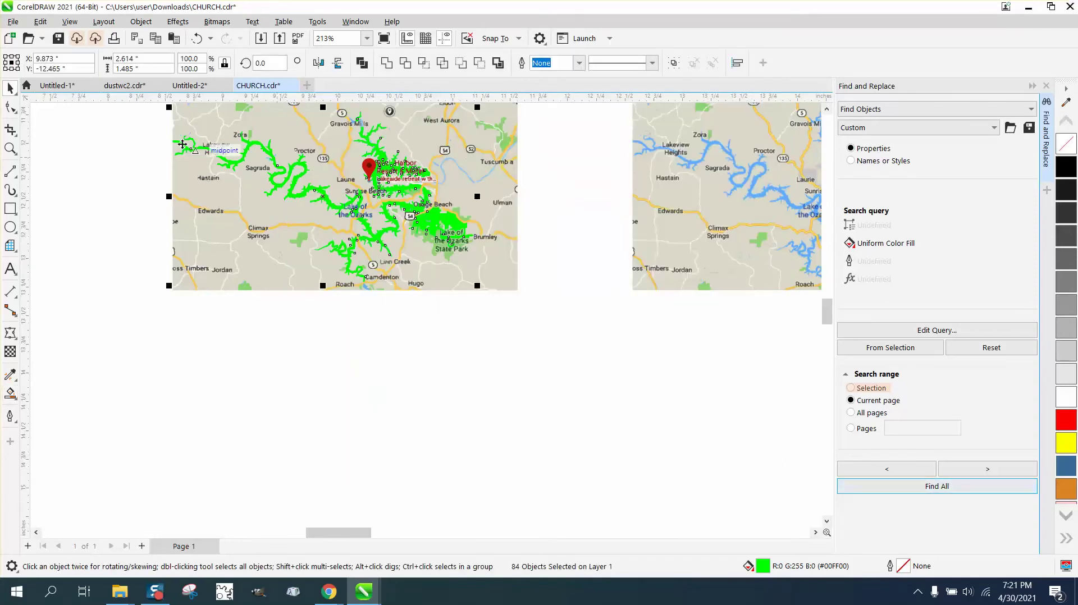
{"action": "left_click", "coordinate": [141, 21]}
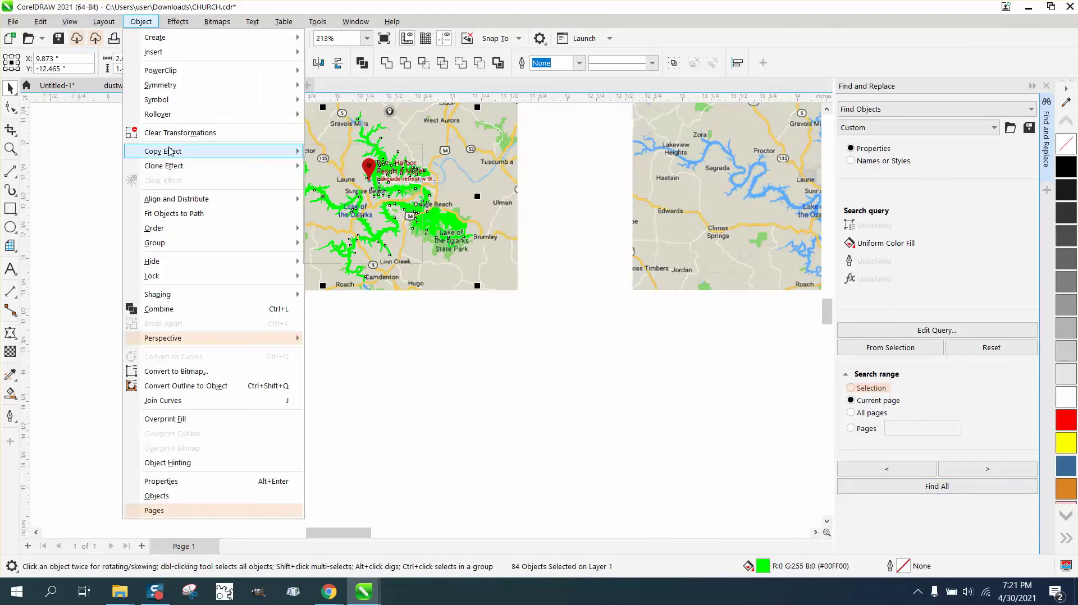
{"action": "mouse_move", "coordinate": [170, 151]}
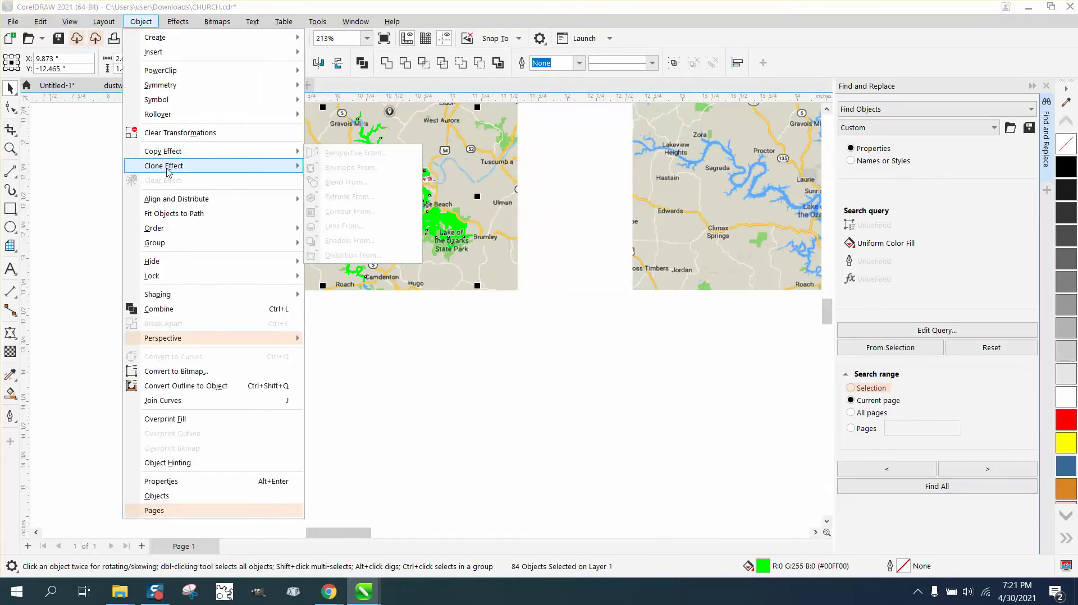
{"action": "mouse_move", "coordinate": [170, 243]}
{"action": "left_click", "coordinate": [335, 244]}
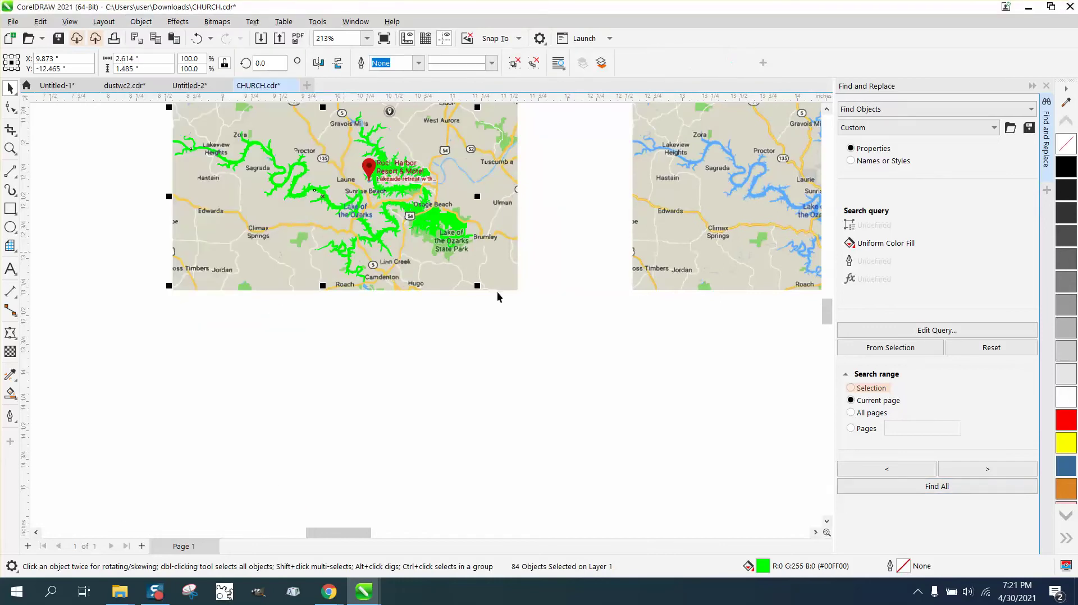
Move the green lake group 4 inches to the left, clear of the map.
{"action": "key", "text": "shift+Left"}
{"action": "key", "text": "shift+Left"}
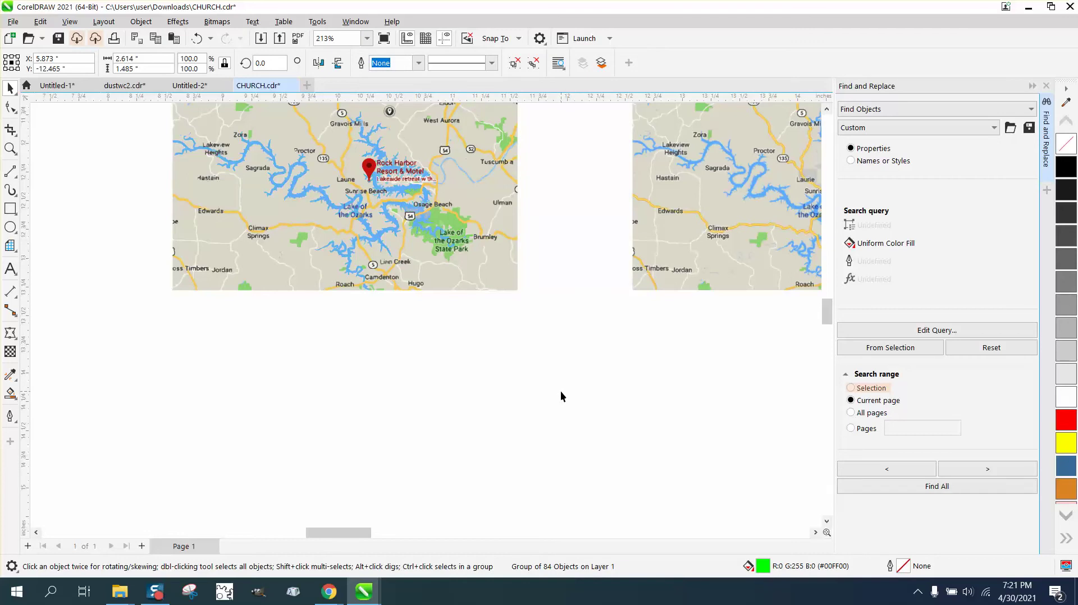
{"action": "scroll", "coordinate": [560, 391], "scroll_direction": "down", "scroll_amount": 3}
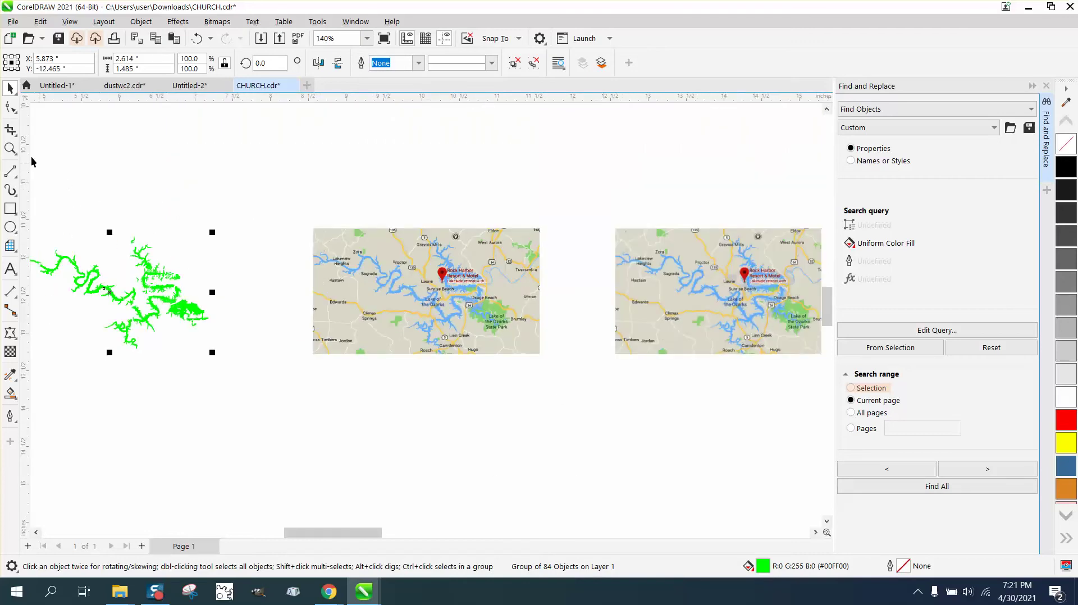
Examine the separated green lake shape up close, along its arms and where the map labels overlapped it.
{"action": "left_click", "coordinate": [10, 148]}
{"action": "left_click_drag", "start_coordinate": [97, 237], "coordinate": [264, 348]}
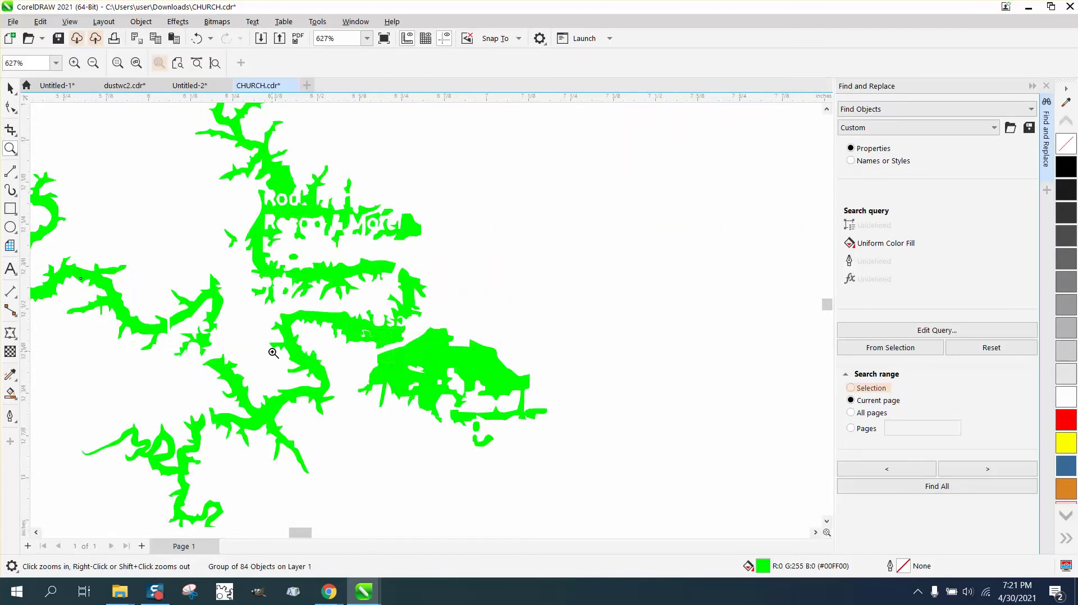
{"action": "scroll", "coordinate": [414, 361], "scroll_direction": "down", "scroll_amount": 5}
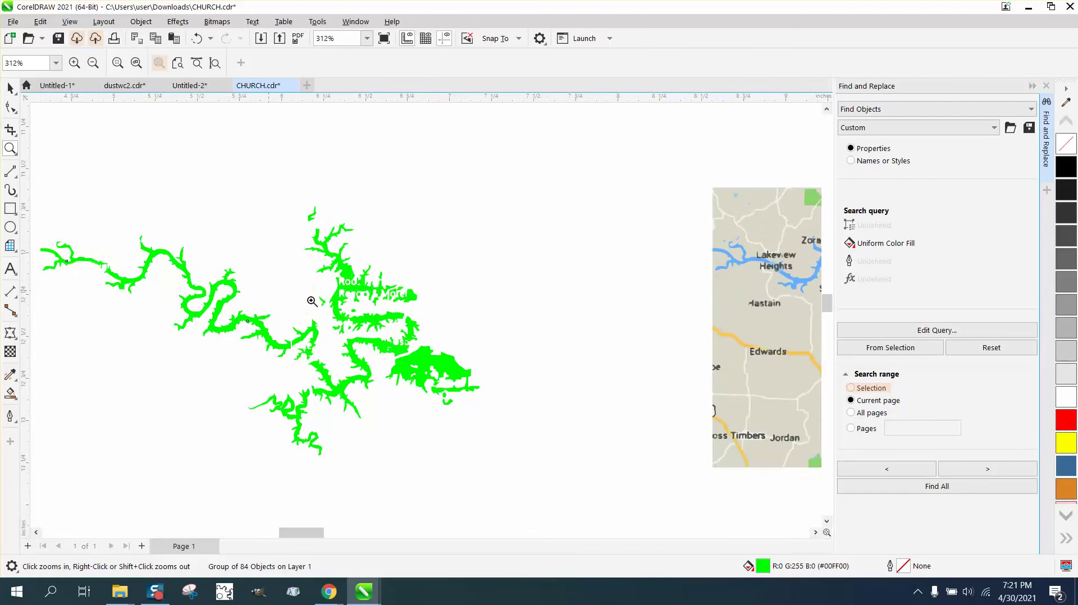
{"action": "left_click_drag", "start_coordinate": [85, 198], "coordinate": [517, 465]}
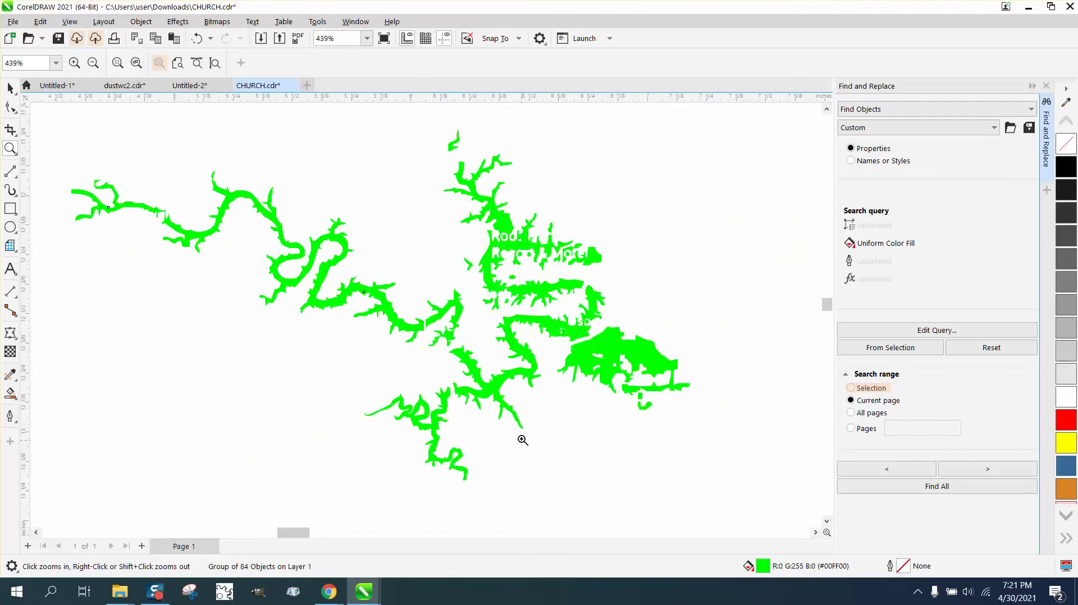
{"action": "left_click", "coordinate": [141, 22]}
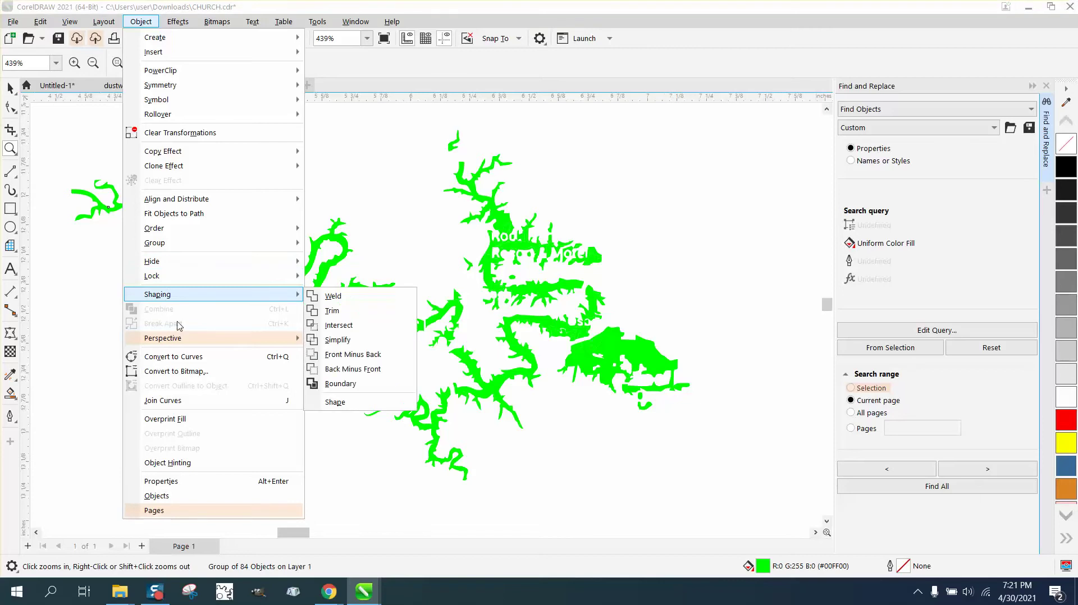
{"action": "left_click", "coordinate": [397, 225]}
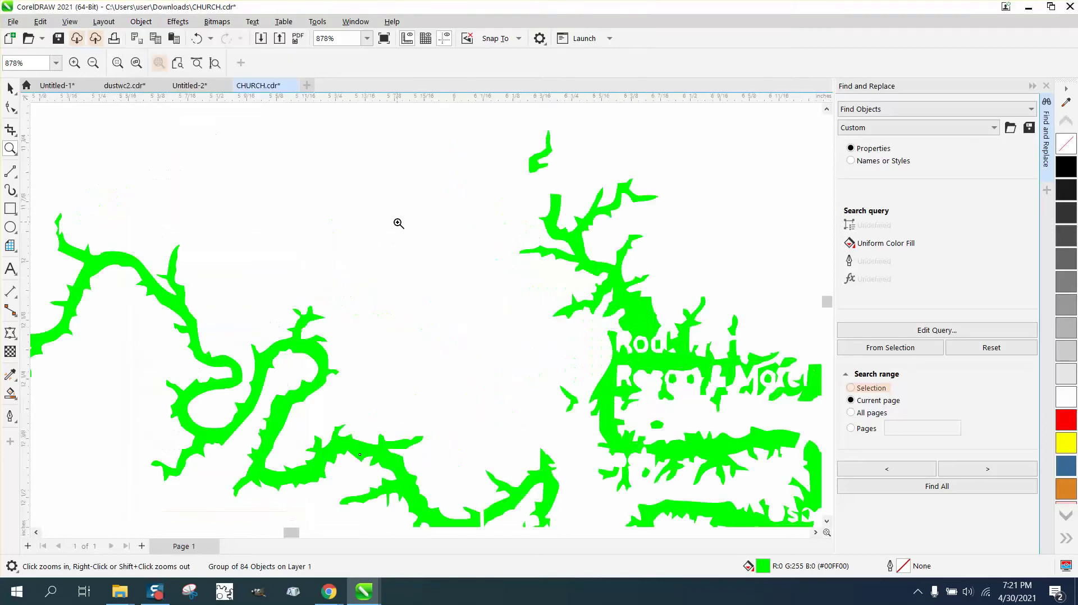
{"action": "scroll", "coordinate": [486, 279], "scroll_direction": "down", "scroll_amount": 2}
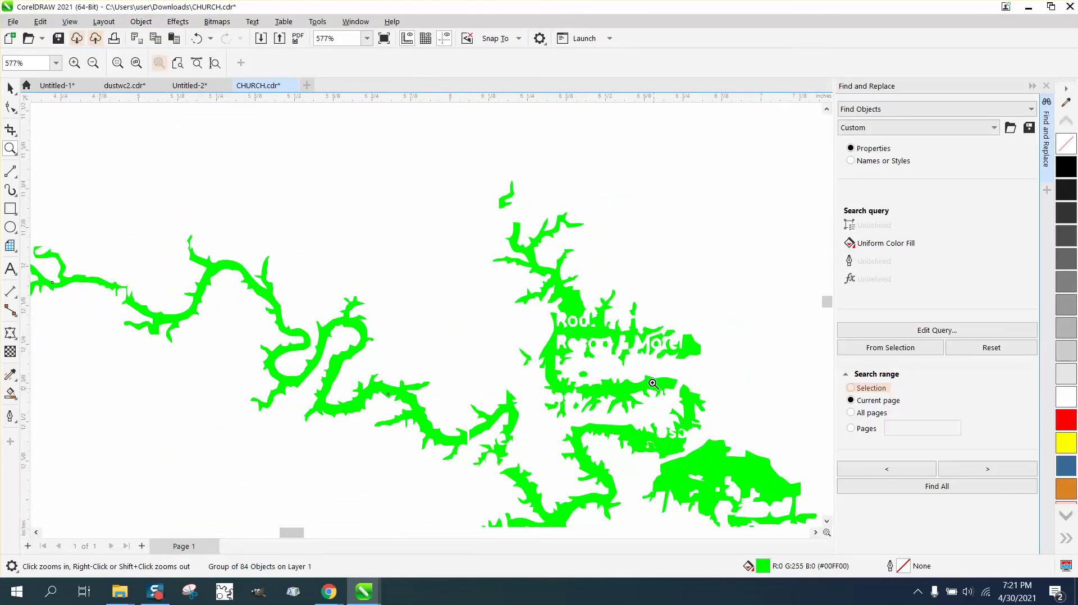
Inspect the narrow western arm of the green lake shape for breaks and irregular edges.
{"action": "scroll", "coordinate": [646, 370], "scroll_direction": "down", "scroll_amount": 1}
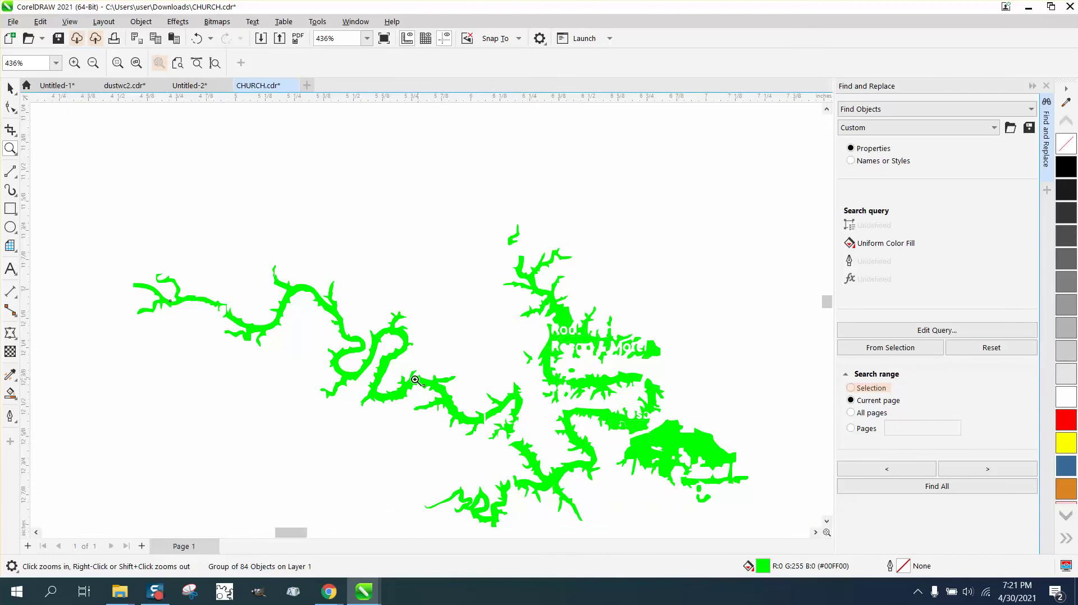
{"action": "left_click_drag", "start_coordinate": [183, 284], "coordinate": [298, 351]}
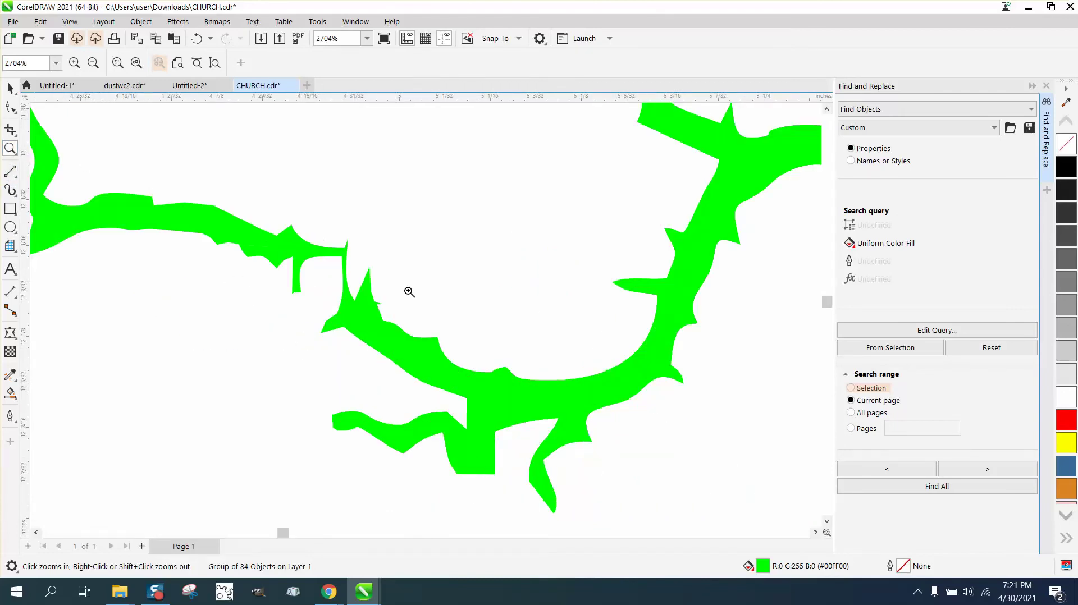
{"action": "scroll", "coordinate": [445, 303], "scroll_direction": "down", "scroll_amount": 5}
{"action": "scroll", "coordinate": [445, 303], "scroll_direction": "down", "scroll_amount": 2}
{"action": "left_click", "coordinate": [10, 88]}
{"action": "scroll", "coordinate": [213, 217], "scroll_direction": "down", "scroll_amount": 2}
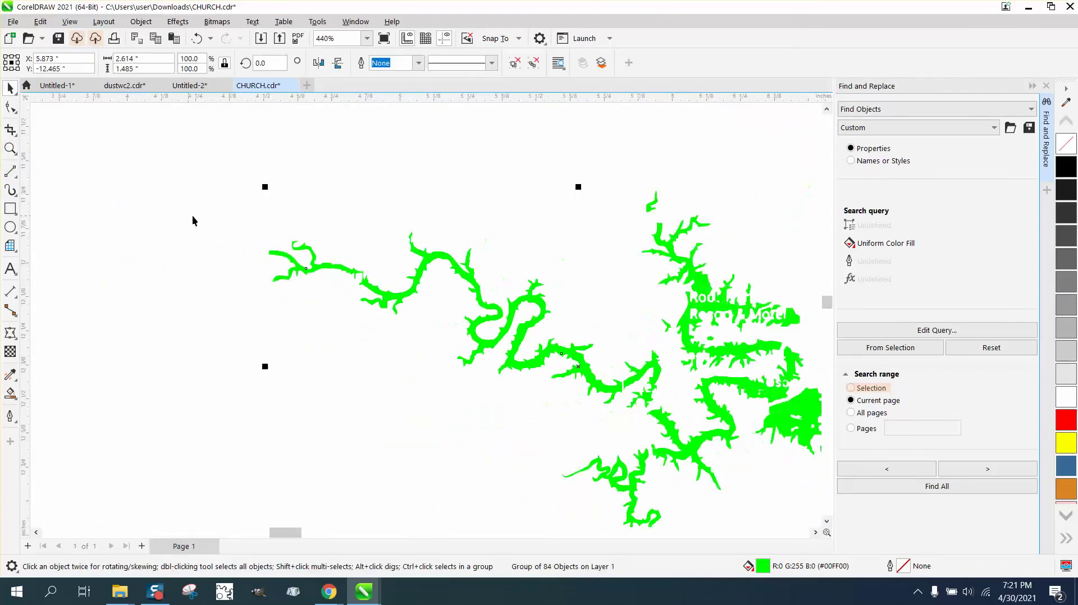
{"action": "left_click_drag", "start_coordinate": [226, 184], "coordinate": [604, 368]}
{"action": "left_click_drag", "start_coordinate": [717, 429], "coordinate": [717, 429]}
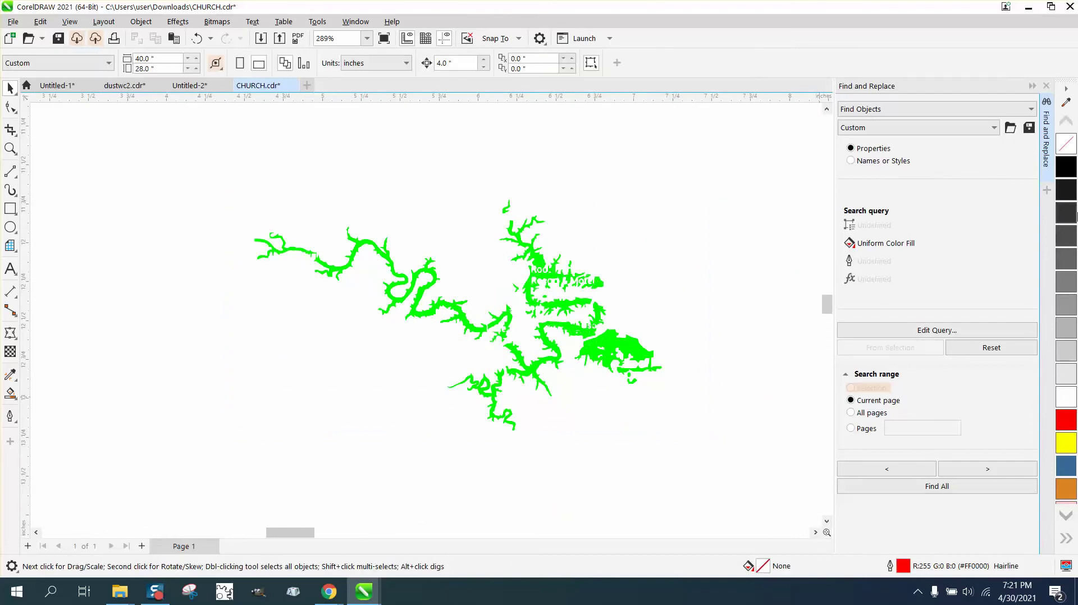
{"action": "left_click", "coordinate": [1068, 169]}
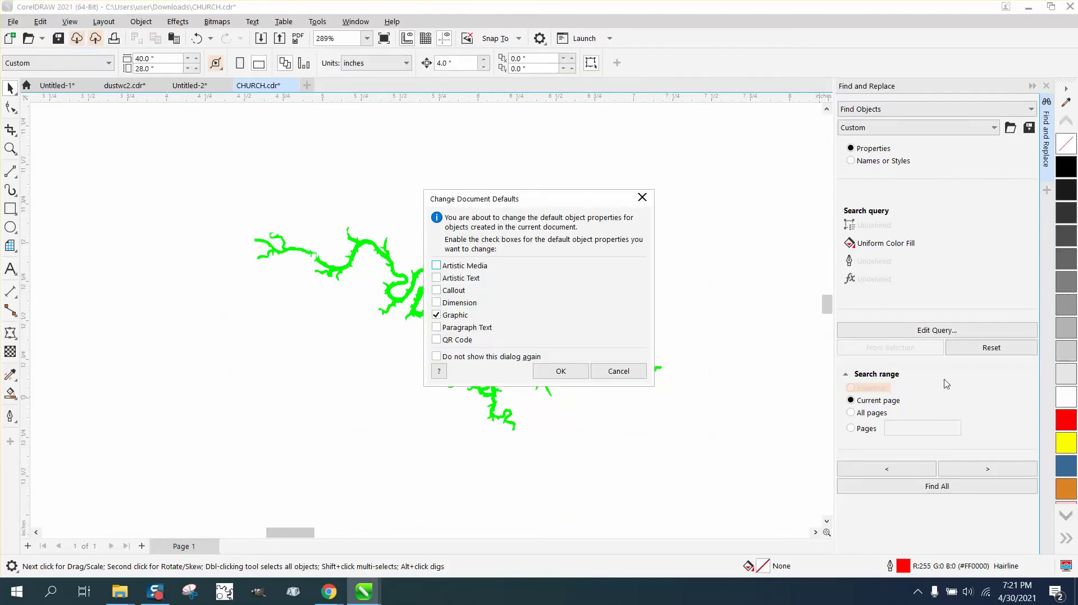
{"action": "left_click", "coordinate": [638, 196]}
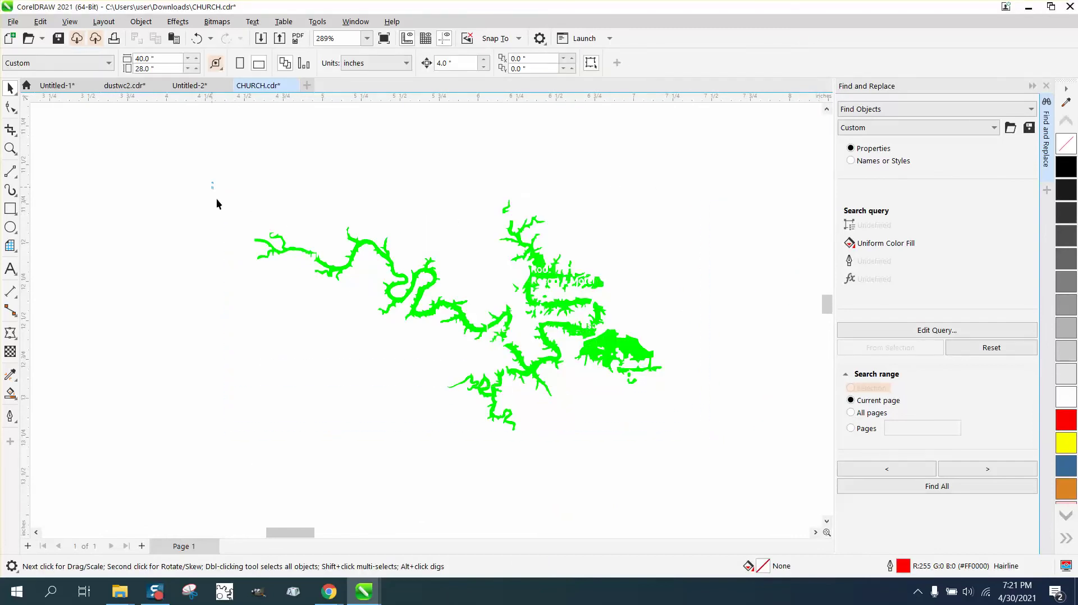
Select the whole lake group, remove its fill and give it a red outline.
{"action": "left_click_drag", "start_coordinate": [685, 429], "coordinate": [686, 431]}
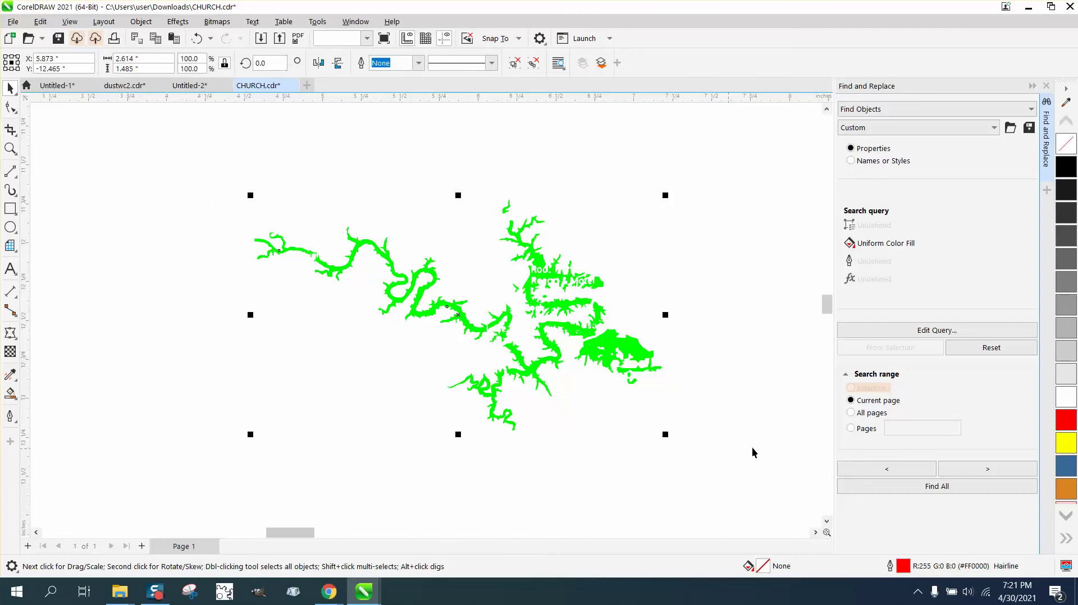
{"action": "left_click", "coordinate": [1069, 153]}
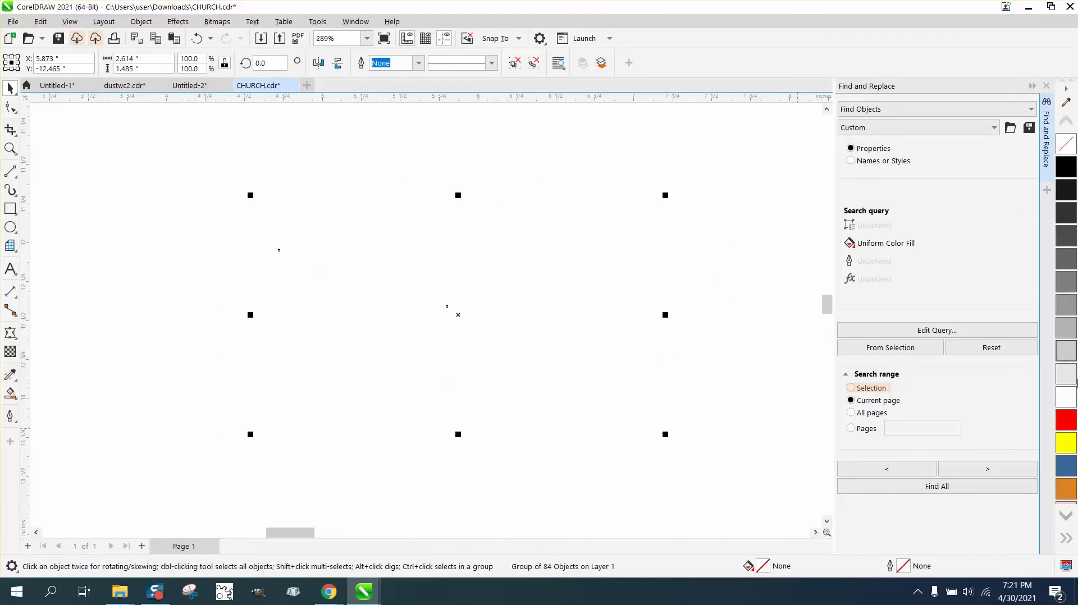
{"action": "right_click", "coordinate": [1066, 420]}
Ungroup the red-outlined lake into separate objects.
{"action": "left_click", "coordinate": [10, 148]}
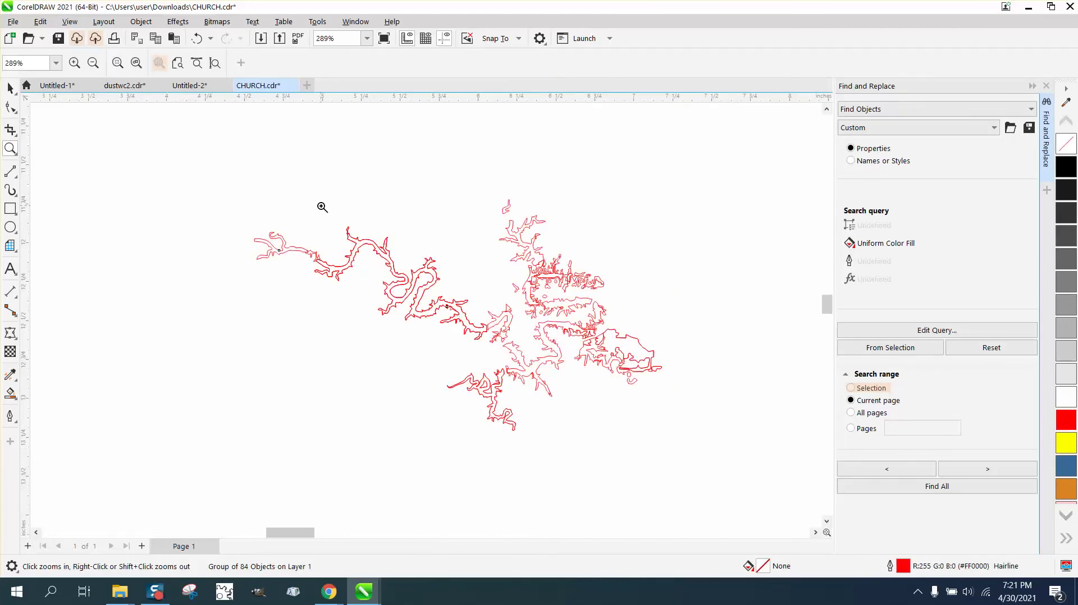
{"action": "left_click_drag", "start_coordinate": [291, 225], "coordinate": [396, 300]}
{"action": "left_click_drag", "start_coordinate": [203, 259], "coordinate": [344, 331]}
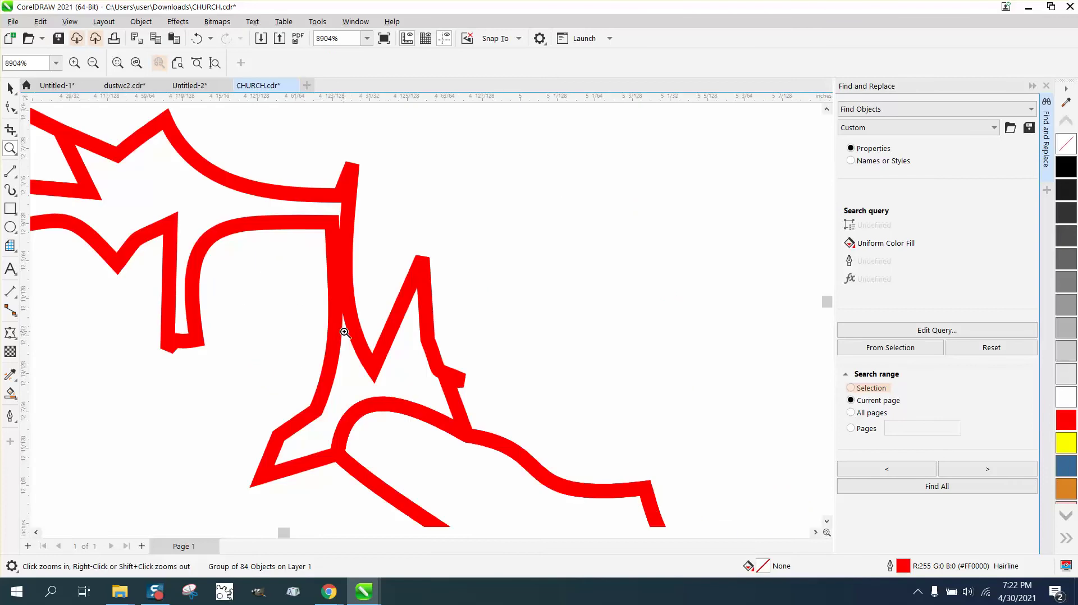
{"action": "left_click", "coordinate": [11, 108]}
{"action": "left_click", "coordinate": [235, 298]}
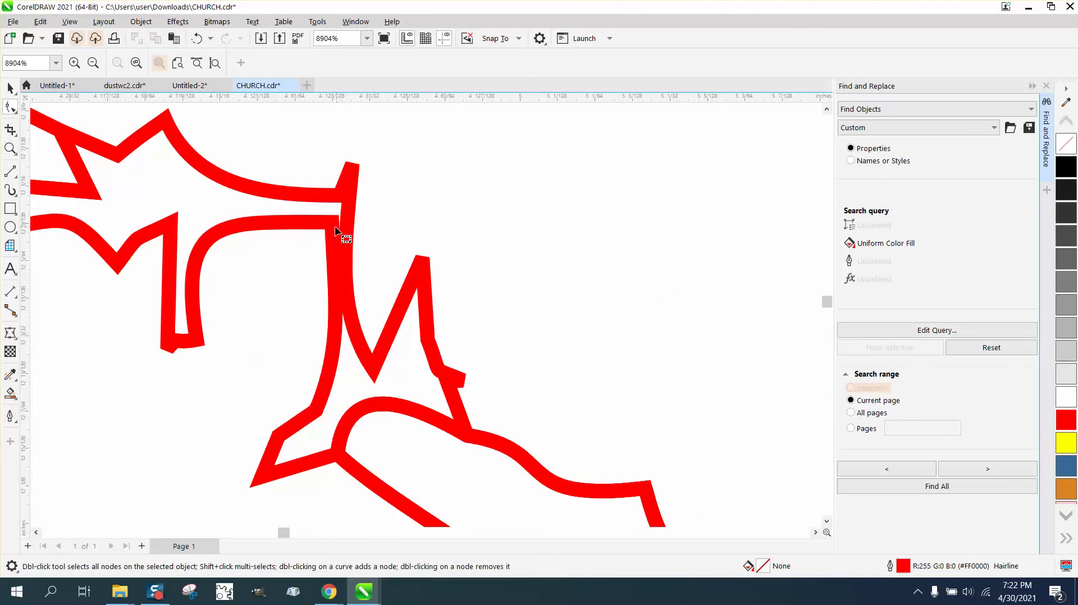
{"action": "left_click", "coordinate": [9, 85]}
{"action": "left_click", "coordinate": [183, 156]}
{"action": "left_click", "coordinate": [141, 22]}
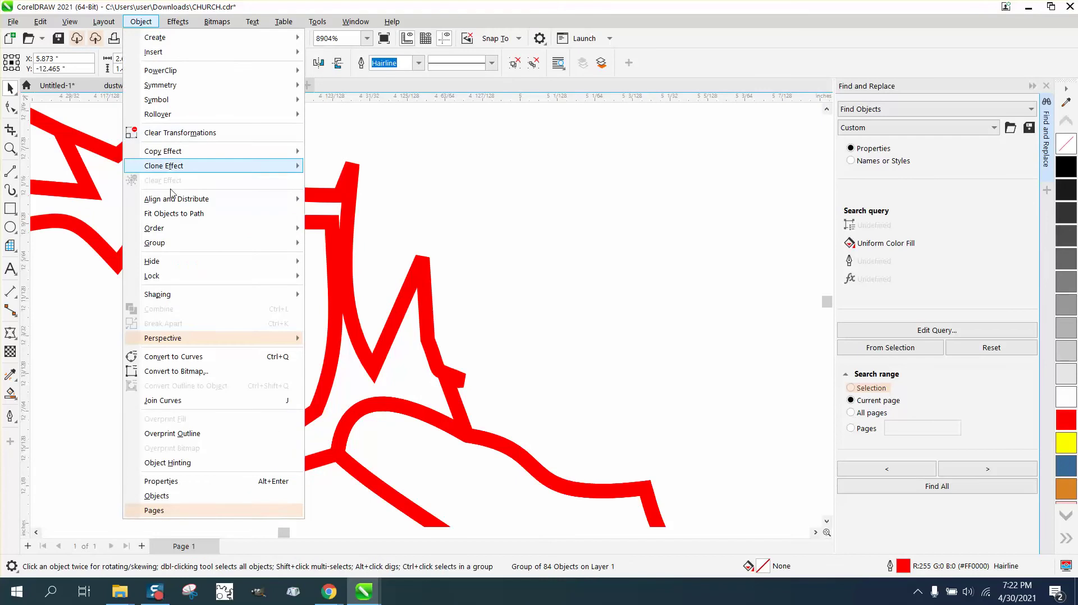
{"action": "mouse_move", "coordinate": [173, 243]}
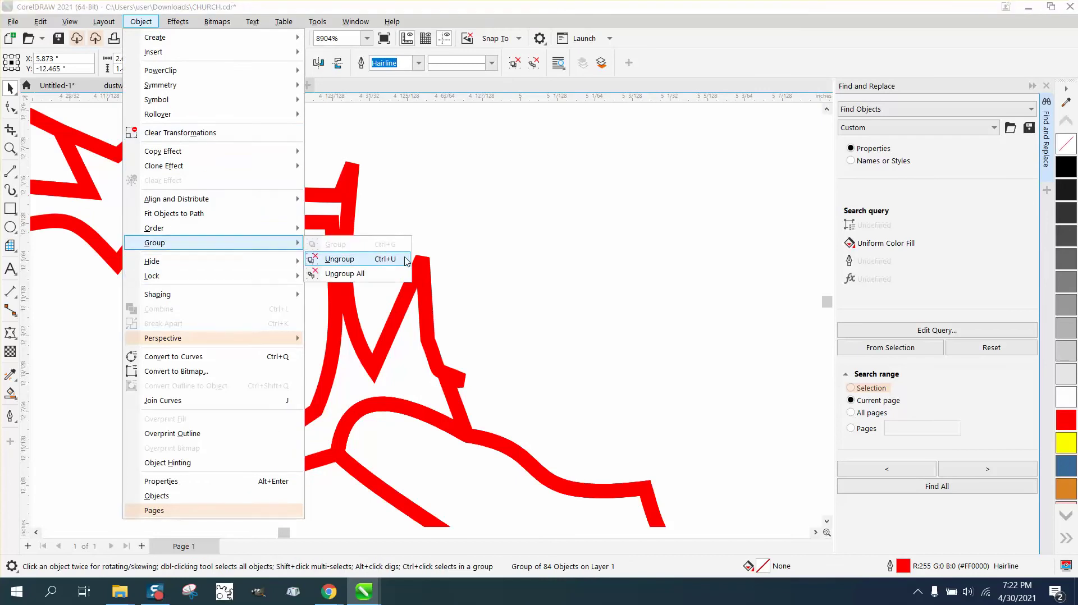
{"action": "left_click", "coordinate": [406, 261]}
Widen the pinched spot in the western arm by moving one shoreline node on each side away from the channel.
{"action": "left_click", "coordinate": [10, 108]}
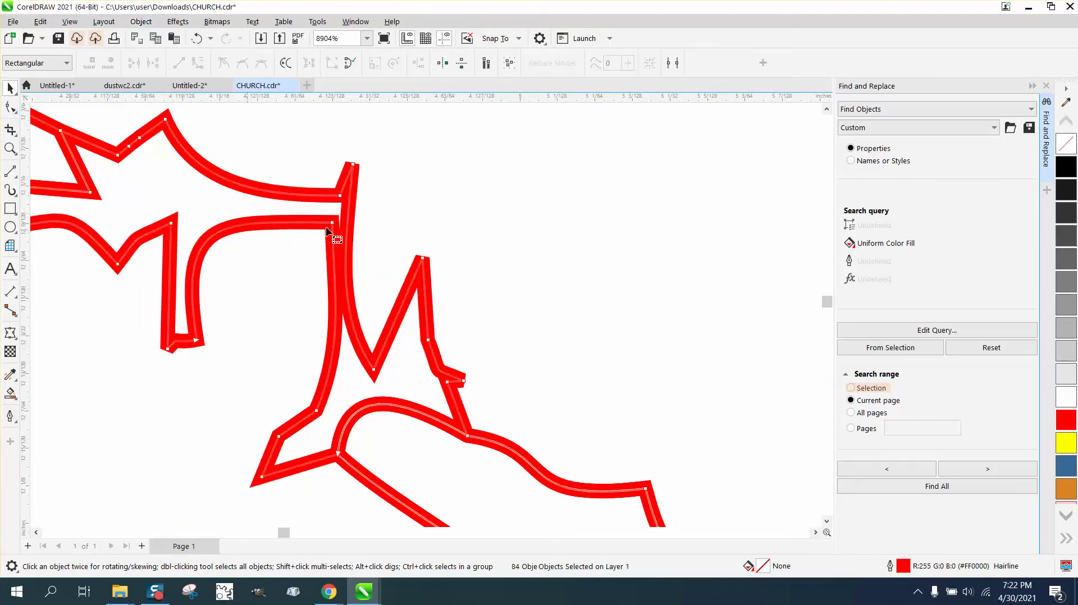
{"action": "left_click_drag", "start_coordinate": [327, 231], "coordinate": [281, 265]}
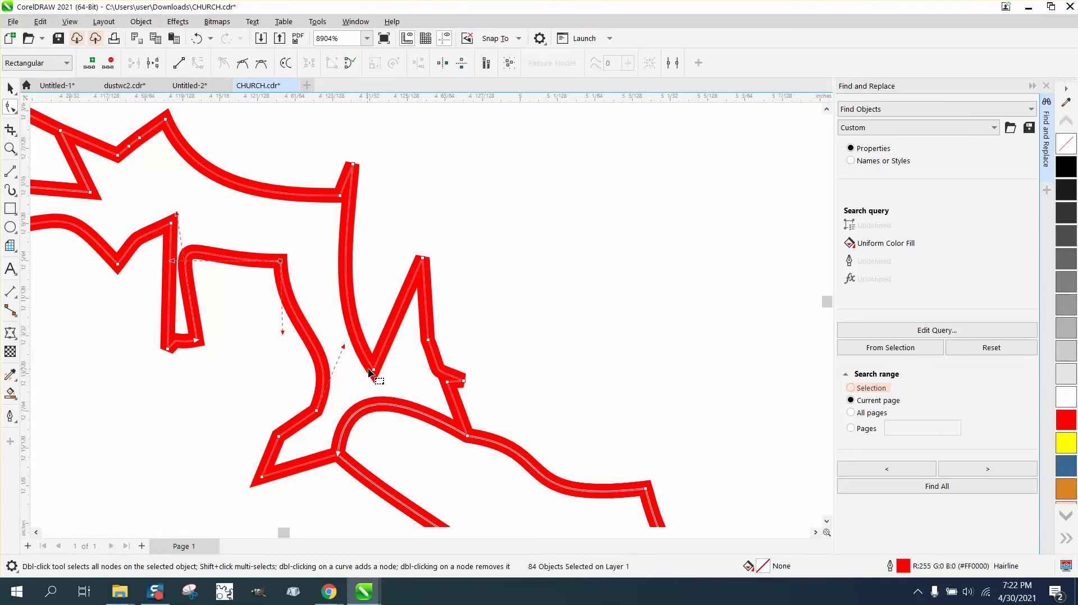
{"action": "left_click_drag", "start_coordinate": [370, 371], "coordinate": [376, 325]}
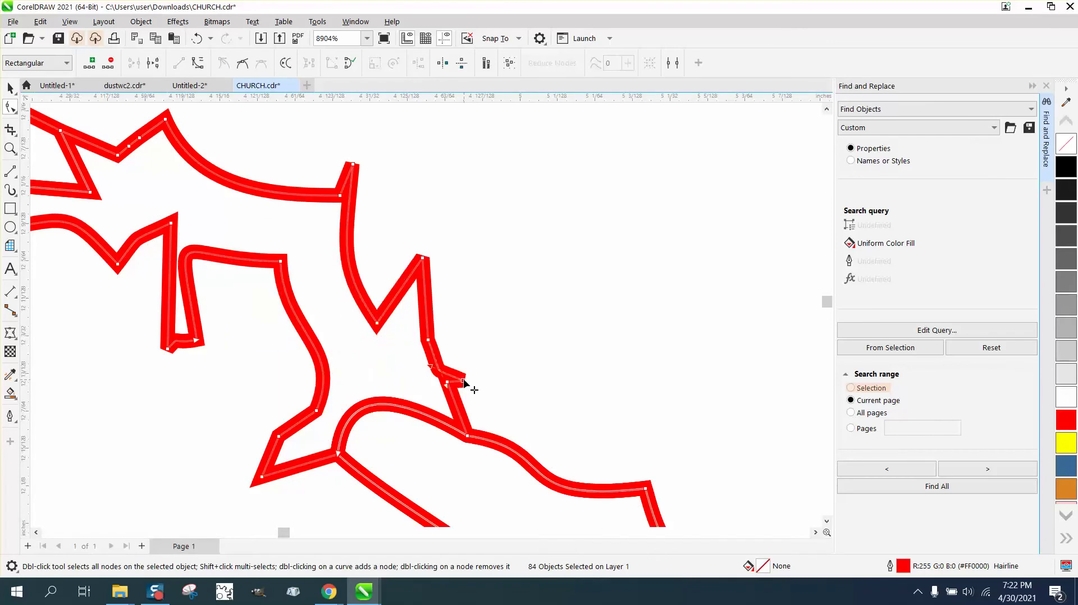
Delete the stray nodes forming the small notch on the upper shore and the corner node at the tip of the narrow inlet.
{"action": "mouse_move", "coordinate": [467, 381]}
{"action": "left_mouse_down"}
{"action": "mouse_move", "coordinate": [474, 387]}
{"action": "mouse_move", "coordinate": [449, 386]}
{"action": "left_mouse_up"}
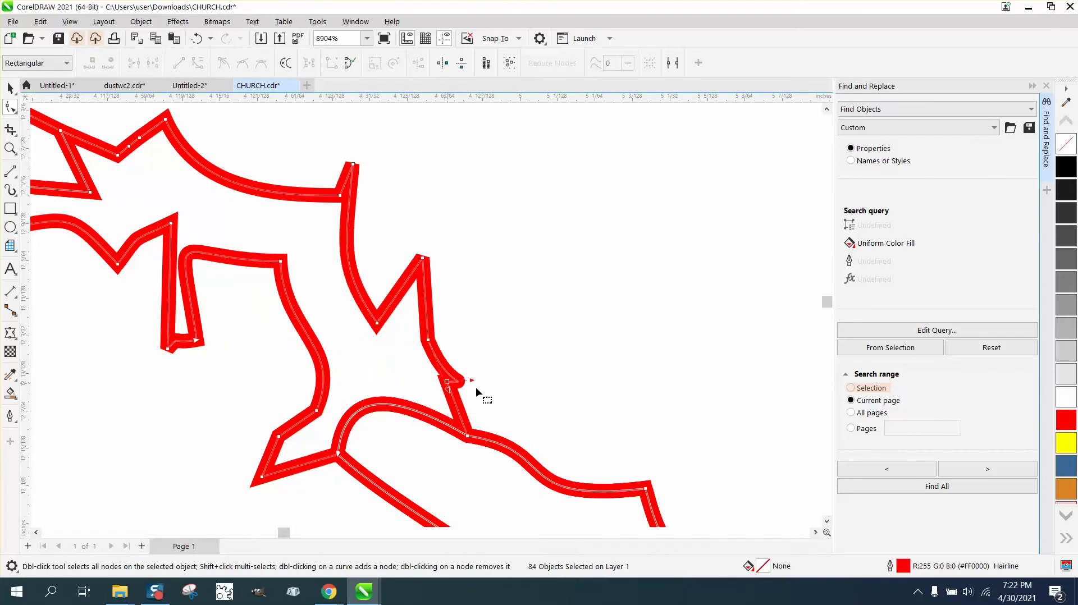
{"action": "key", "text": "Delete"}
{"action": "scroll", "coordinate": [439, 371], "scroll_direction": "down", "scroll_amount": 1}
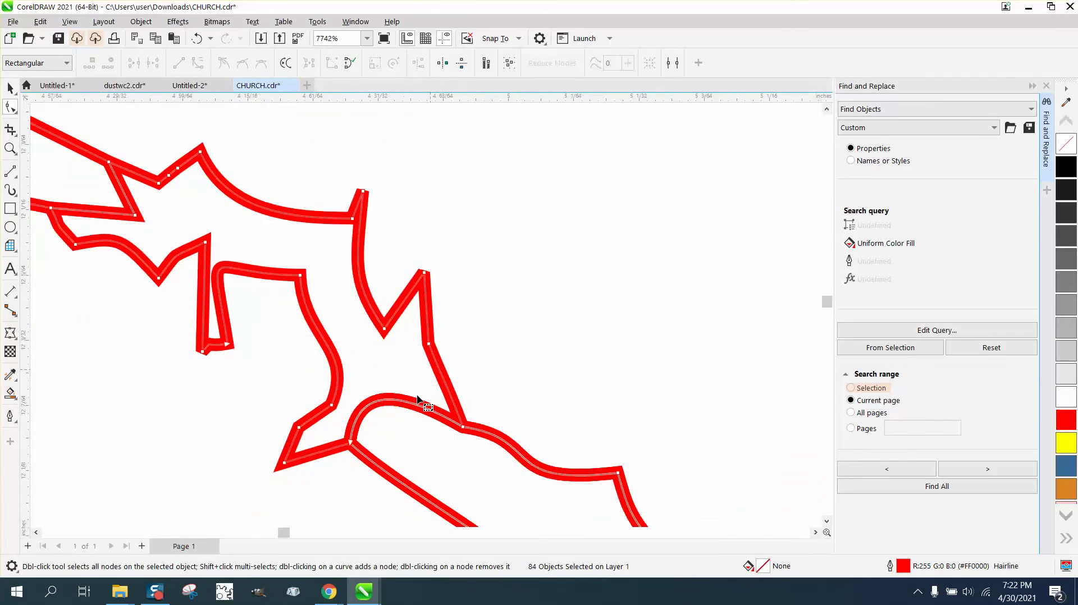
{"action": "double_click", "coordinate": [202, 352]}
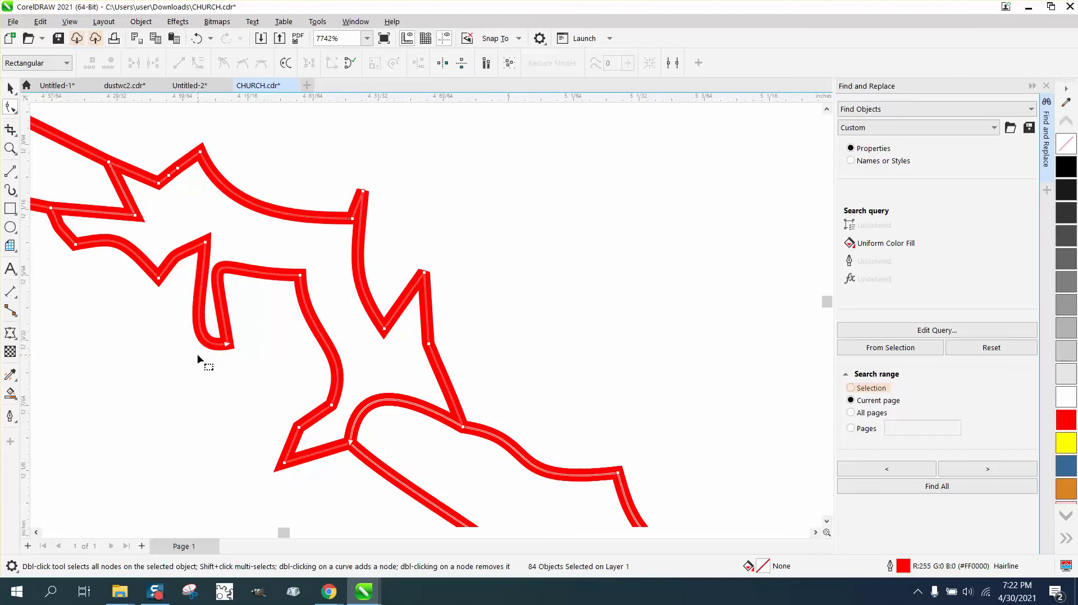
Remove the curved line crossing the western channel with the Virtual Segment Delete tool.
{"action": "left_click", "coordinate": [15, 137]}
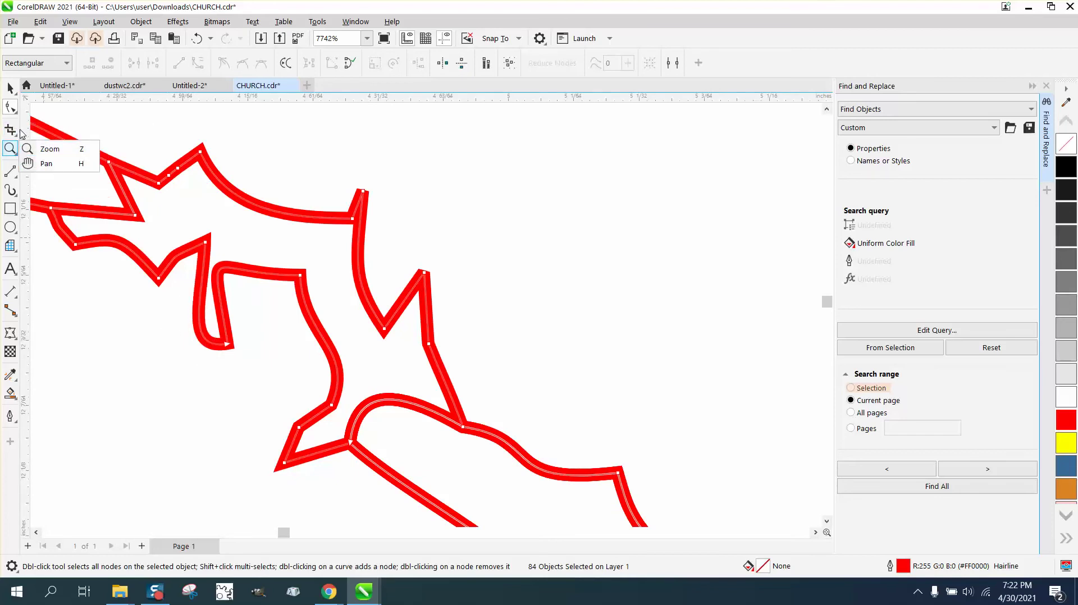
{"action": "left_click", "coordinate": [67, 159]}
{"action": "left_click_drag", "start_coordinate": [373, 370], "coordinate": [418, 420]}
{"action": "scroll", "coordinate": [409, 410], "scroll_direction": "down", "scroll_amount": 3}
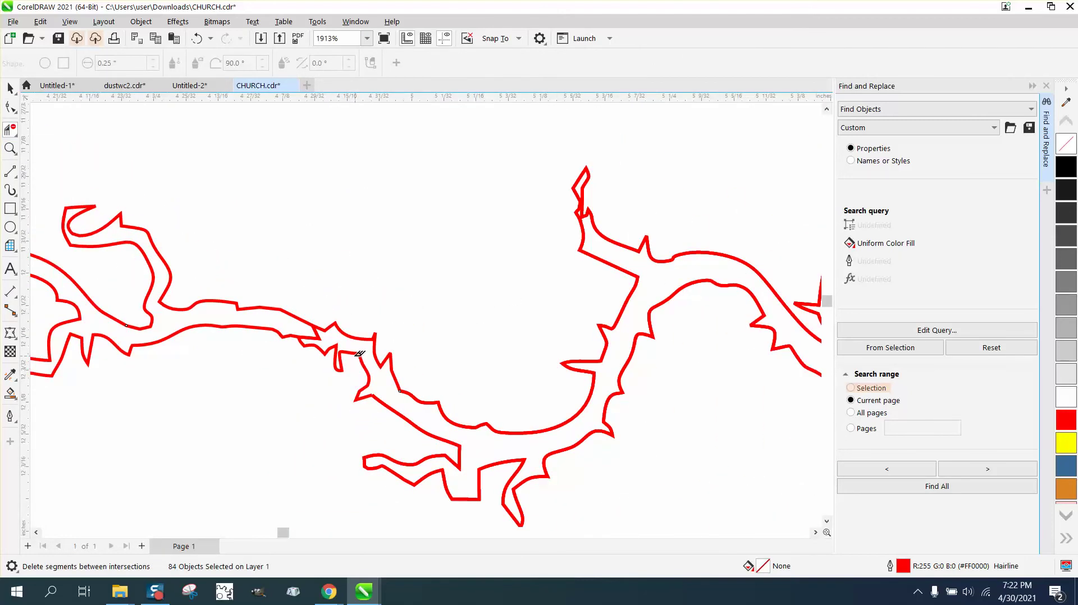
{"action": "scroll", "coordinate": [359, 354], "scroll_direction": "down", "scroll_amount": 1}
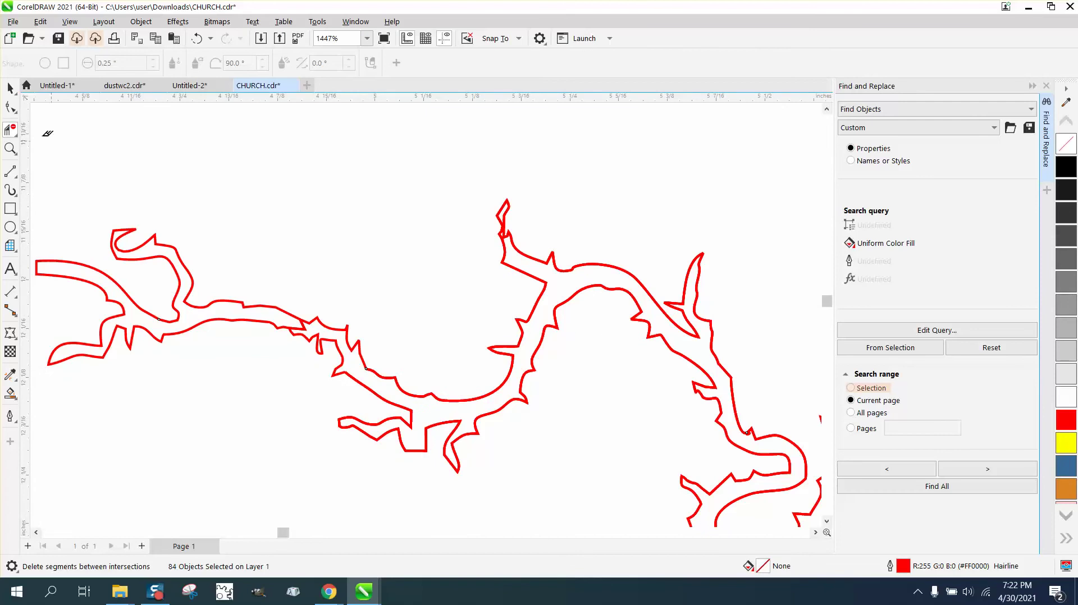
{"action": "left_click_drag", "start_coordinate": [592, 266], "coordinate": [589, 268]}
Open up the pinched inlet north of the western arm by moving its shore node outward and deleting the overlapping node and segment.
{"action": "left_click", "coordinate": [10, 149]}
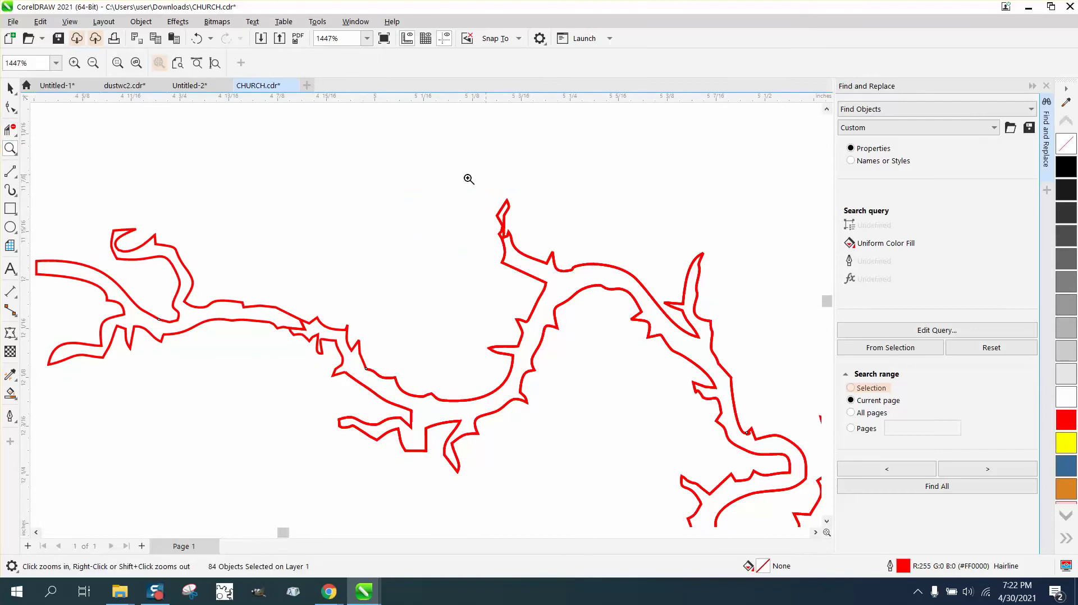
{"action": "left_click_drag", "start_coordinate": [469, 178], "coordinate": [546, 263]}
{"action": "left_click", "coordinate": [10, 107]}
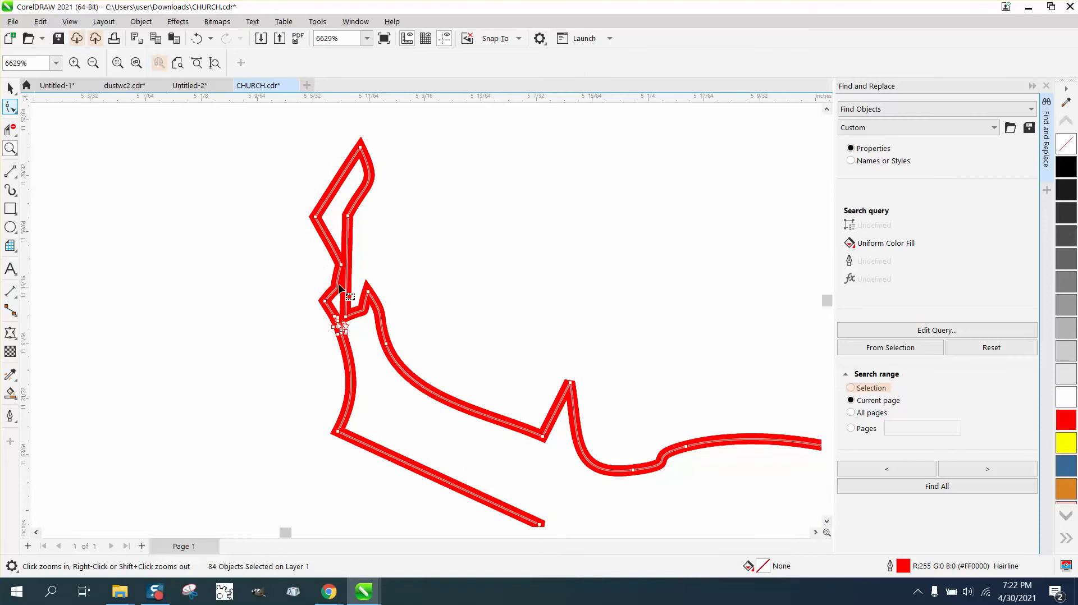
{"action": "left_click_drag", "start_coordinate": [345, 316], "coordinate": [368, 265]}
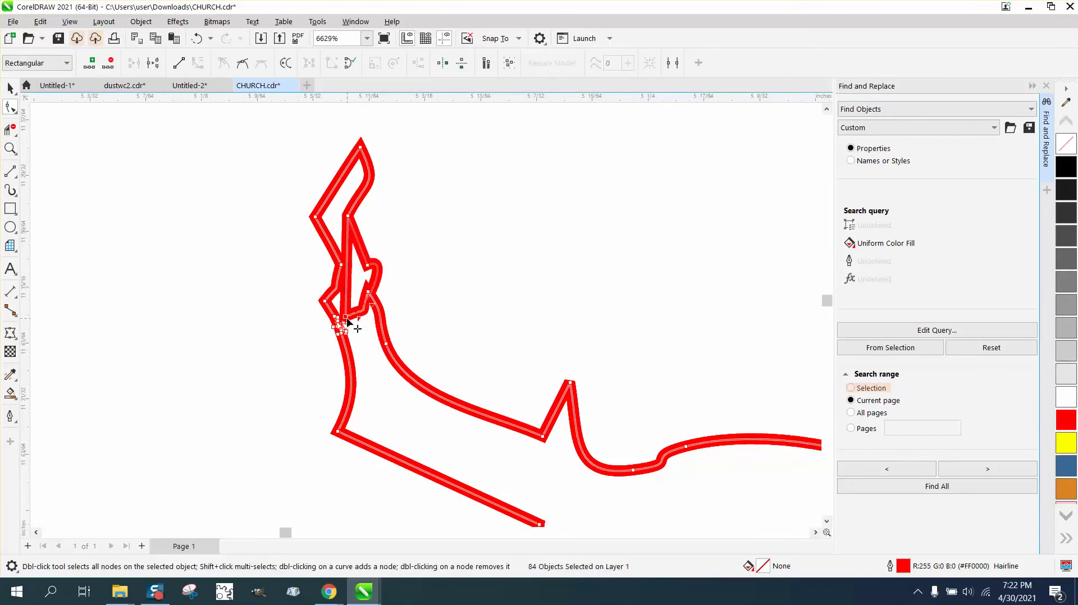
{"action": "left_click_drag", "start_coordinate": [347, 318], "coordinate": [347, 319]}
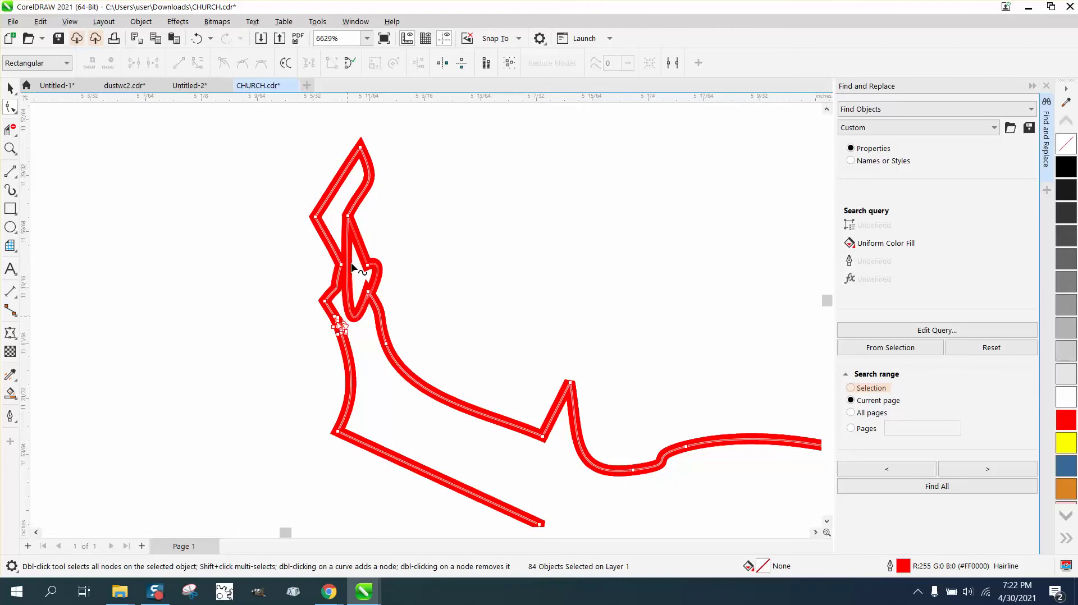
{"action": "left_click", "coordinate": [10, 129]}
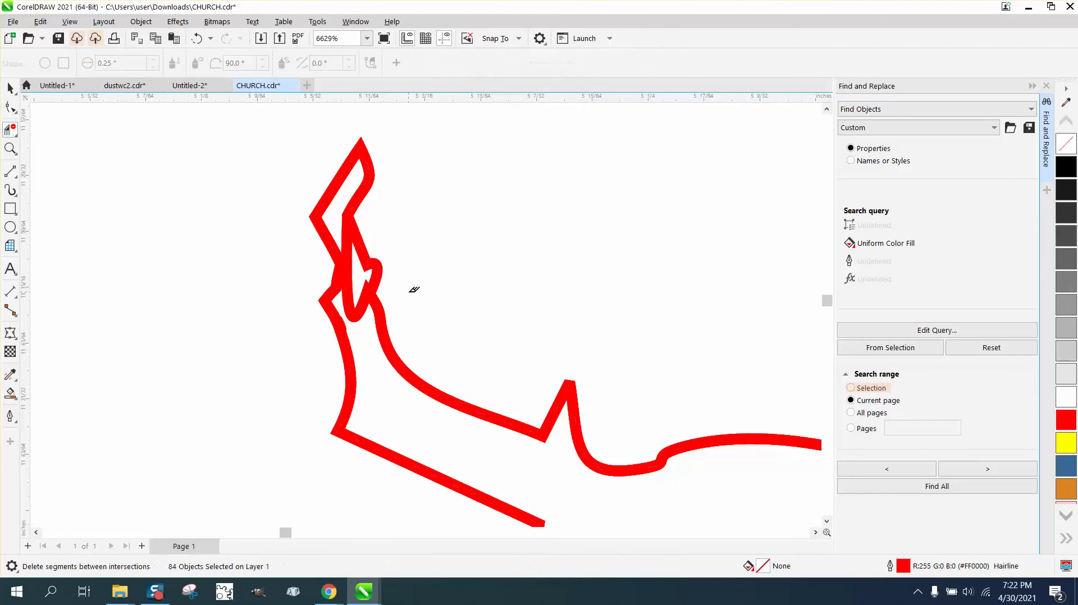
{"action": "left_click", "coordinate": [350, 291]}
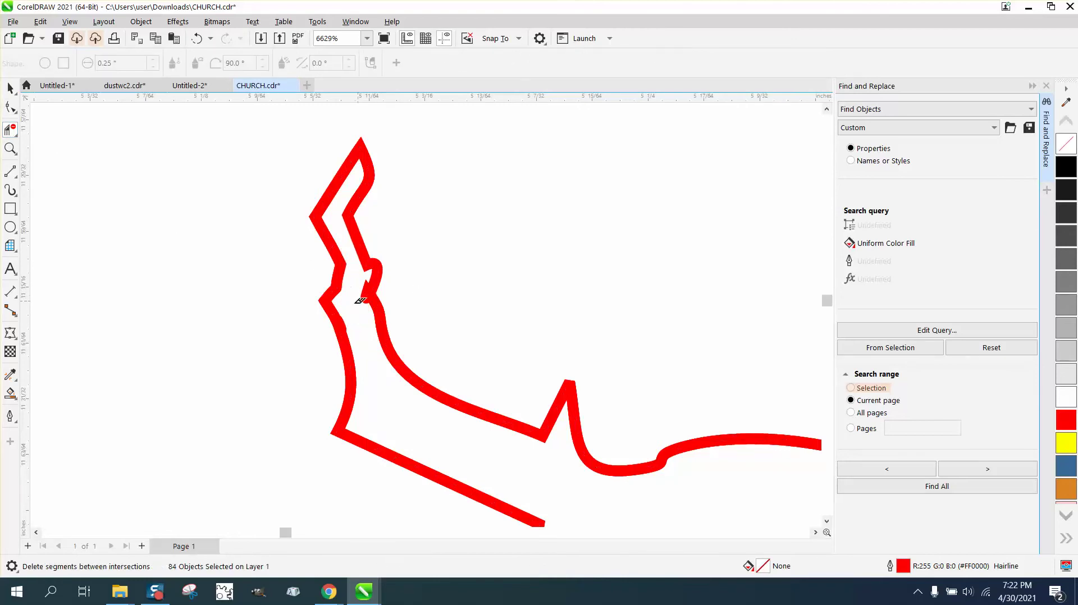
Pull the leftover doubled-back nodes away from the inlet's east shore and delete the resulting spur.
{"action": "left_click", "coordinate": [10, 106]}
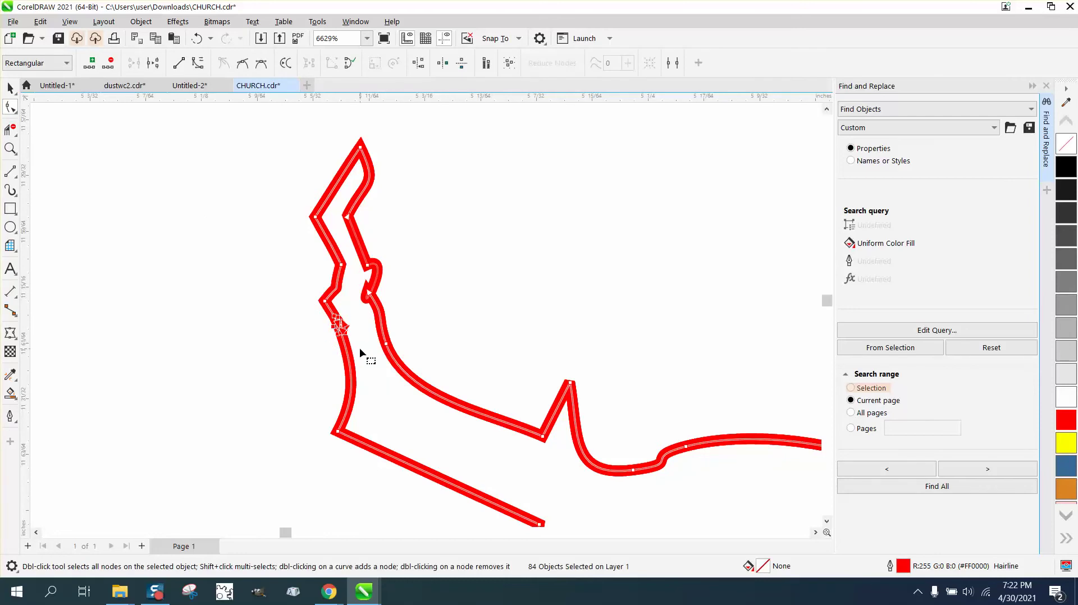
{"action": "left_click_drag", "start_coordinate": [372, 298], "coordinate": [490, 292]}
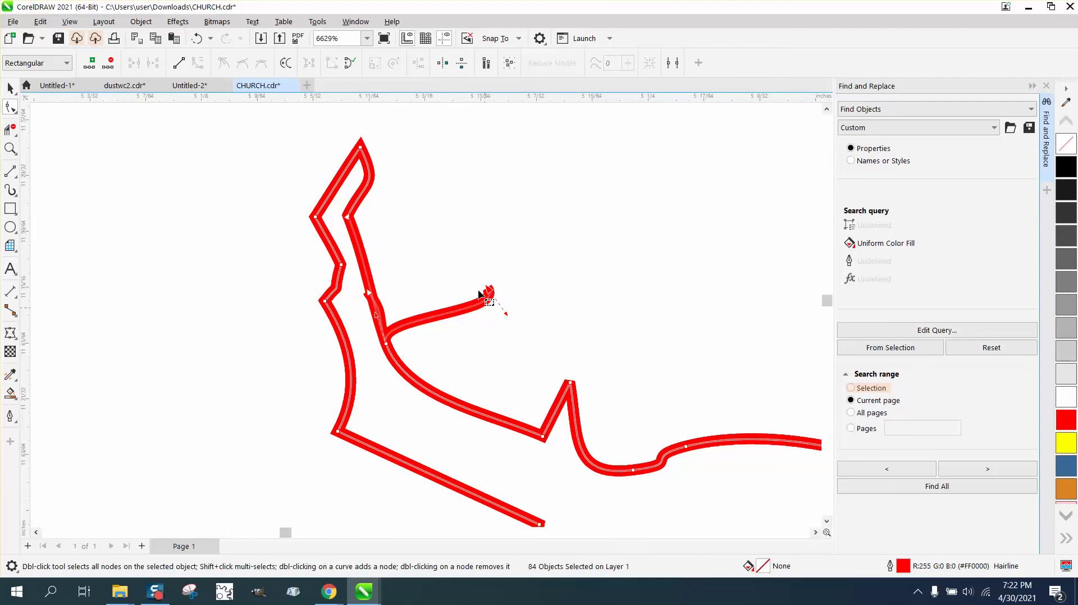
{"action": "scroll", "coordinate": [472, 289], "scroll_direction": "down", "scroll_amount": 3}
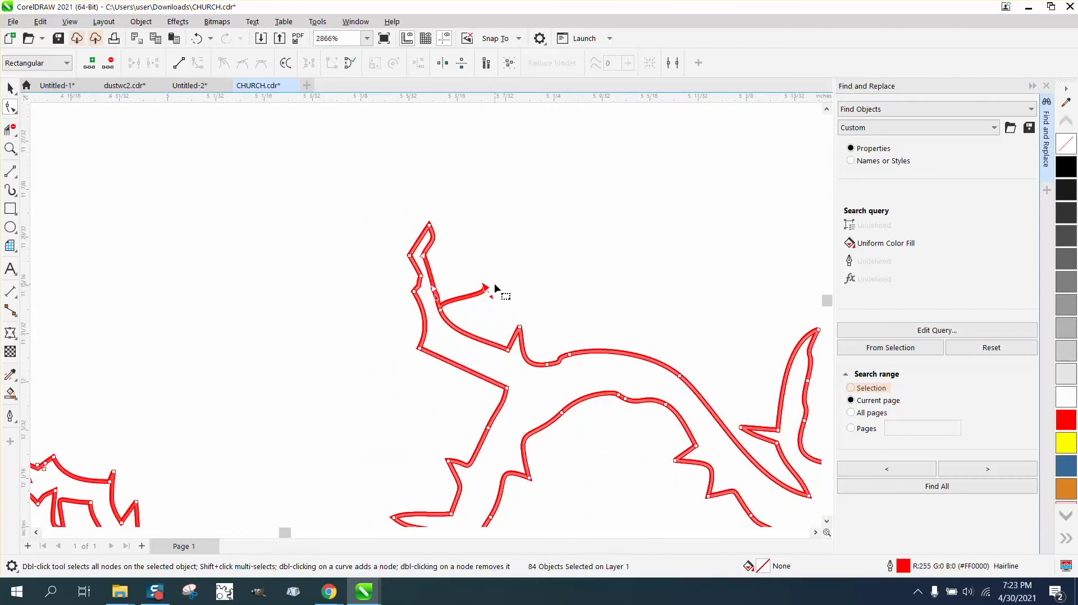
{"action": "scroll", "coordinate": [491, 286], "scroll_direction": "down", "scroll_amount": 2}
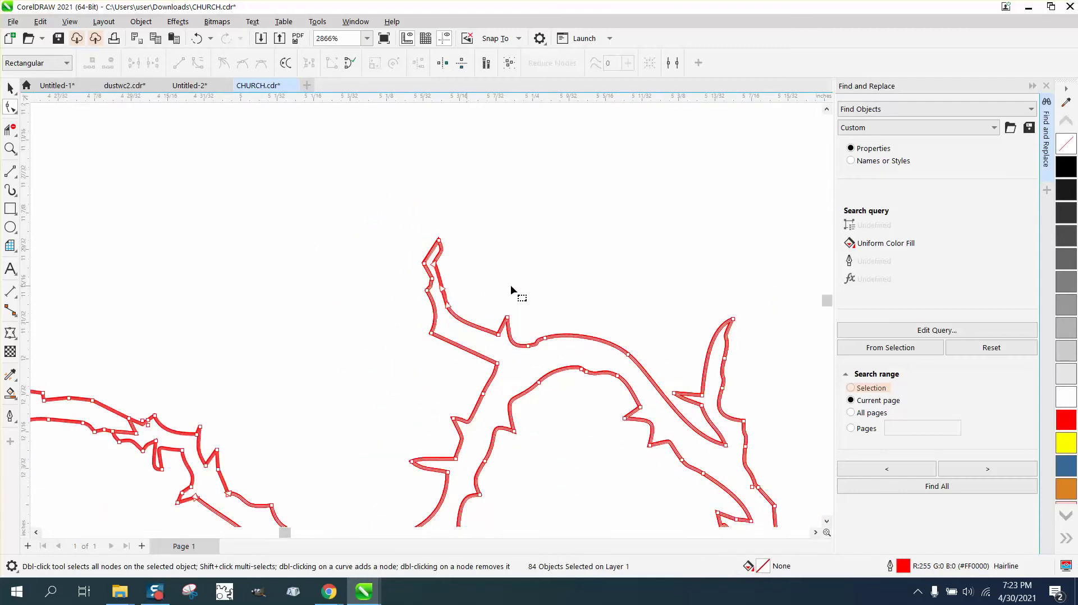
{"action": "scroll", "coordinate": [538, 294], "scroll_direction": "down", "scroll_amount": 2}
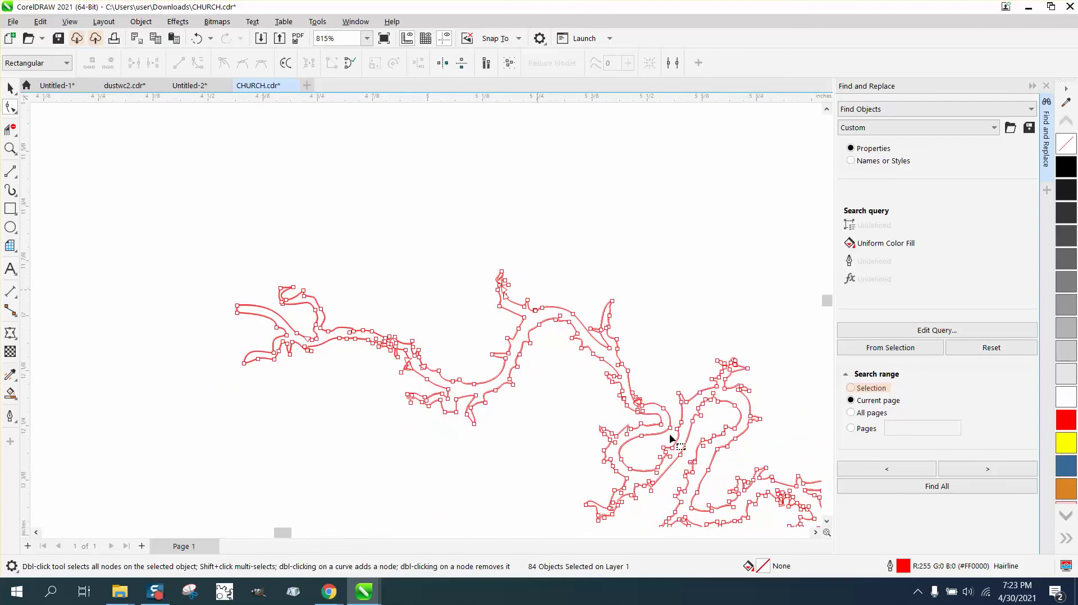
Delete the two doubled segments above the arched cove and pull the shore node off the neighbouring outline to its north.
{"action": "left_click", "coordinate": [10, 148]}
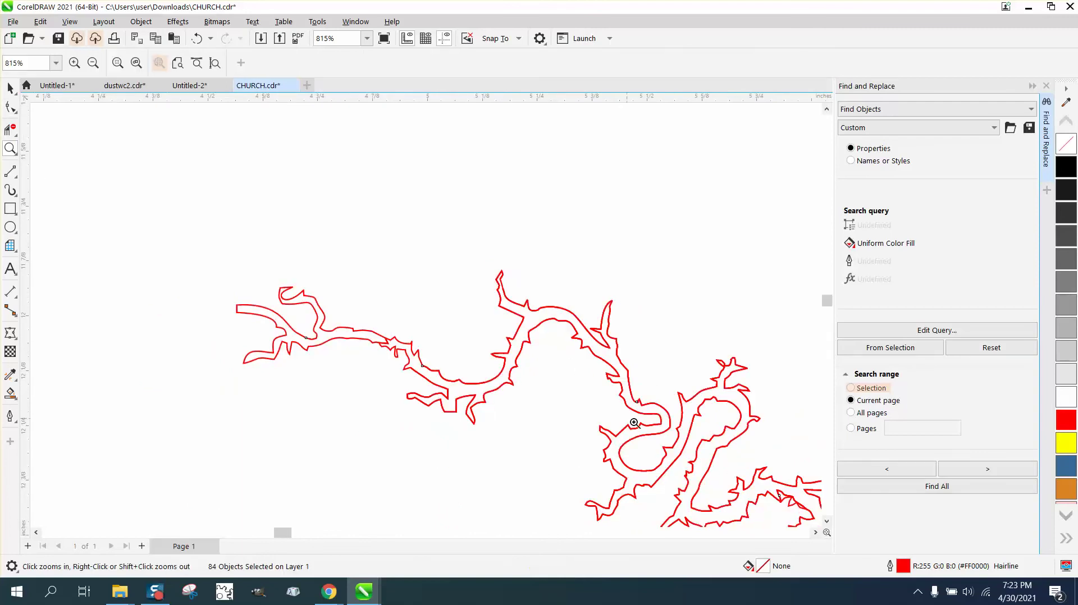
{"action": "scroll", "coordinate": [642, 416], "scroll_direction": "down", "scroll_amount": 1}
{"action": "scroll", "coordinate": [642, 416], "scroll_direction": "up", "scroll_amount": 5}
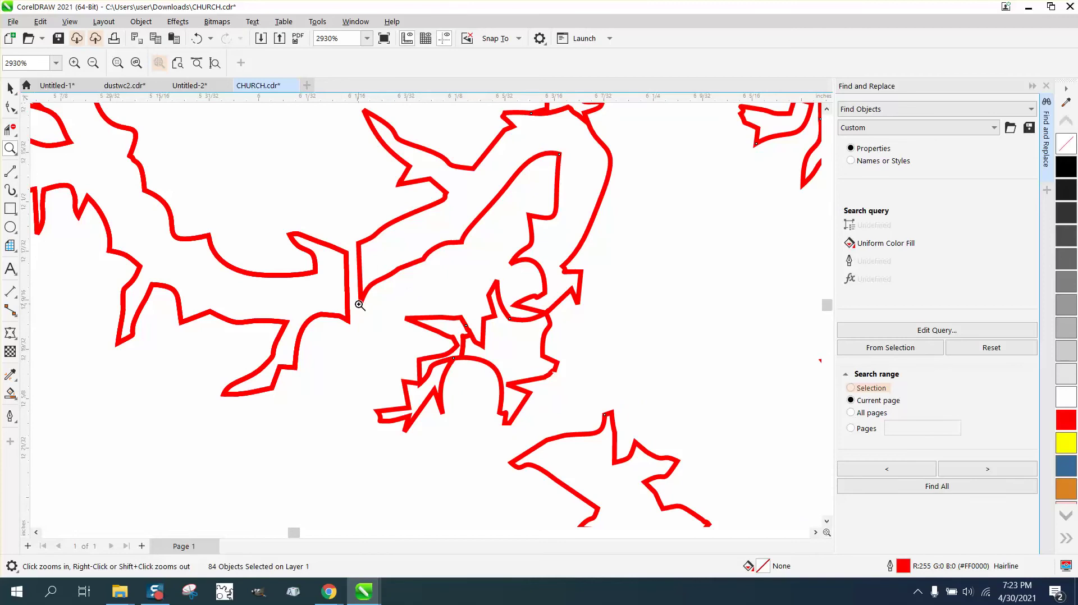
{"action": "left_click", "coordinate": [10, 130]}
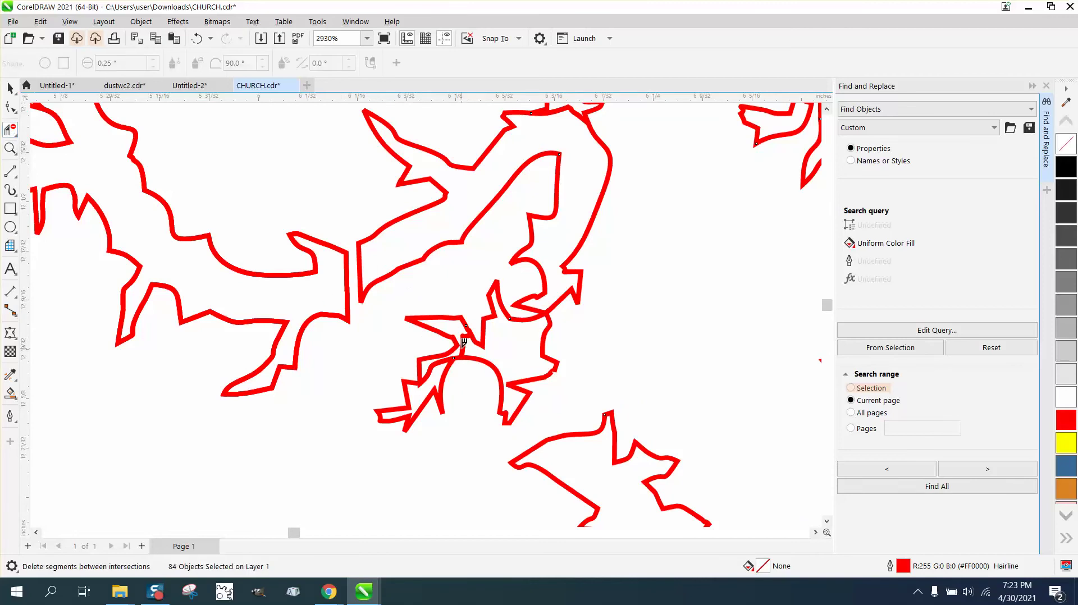
{"action": "left_click", "coordinate": [465, 342]}
{"action": "left_click", "coordinate": [435, 370]}
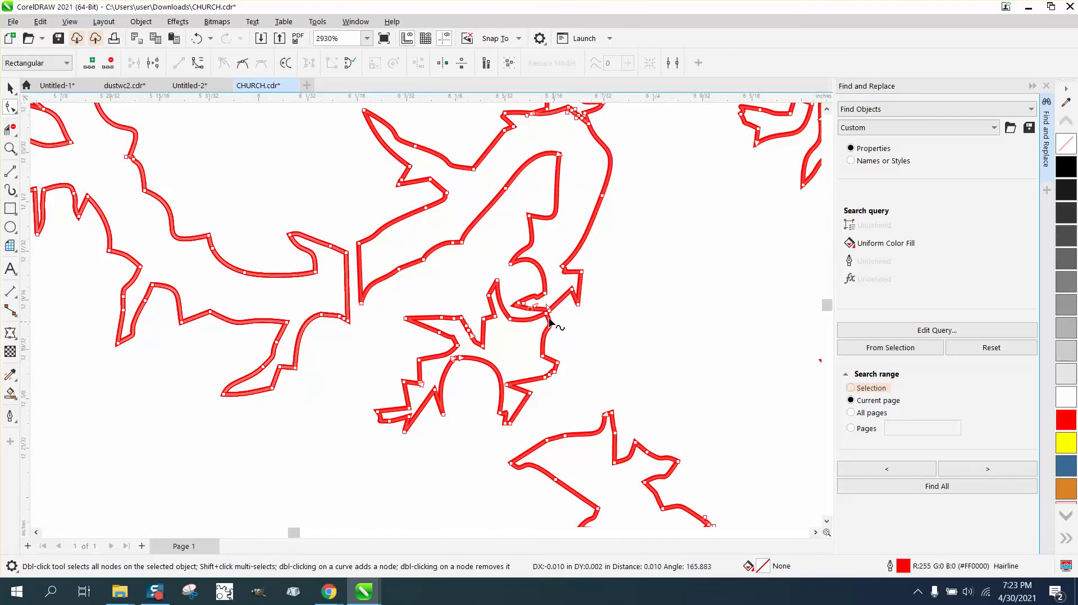
{"action": "left_click_drag", "start_coordinate": [546, 315], "coordinate": [529, 320]}
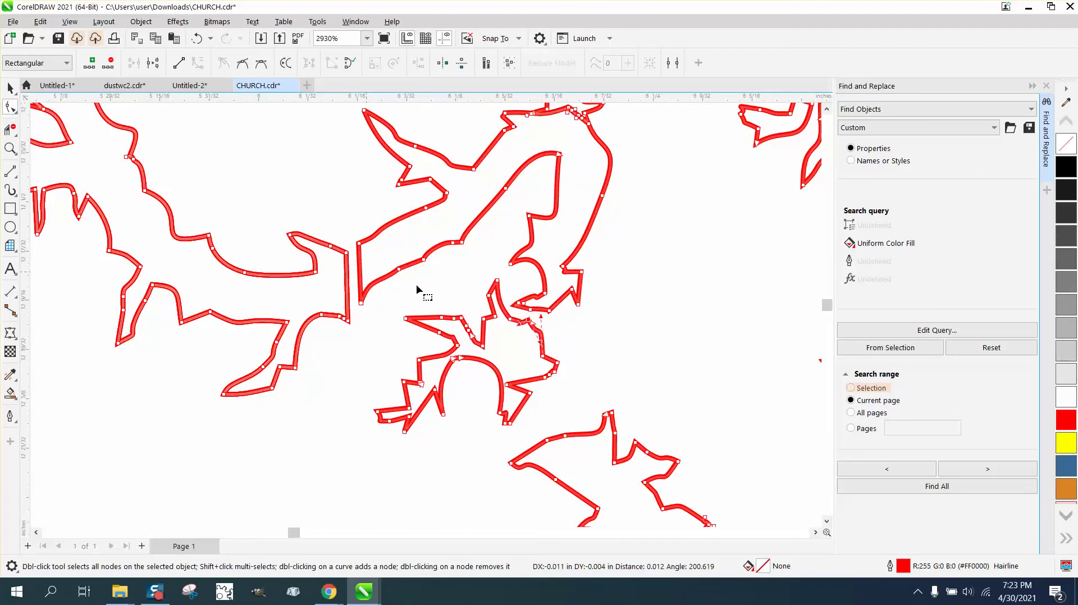
Join the cove to the channel north of it by moving two facing shore nodes across the other outline and deleting the overlapping segments.
{"action": "left_click", "coordinate": [9, 148]}
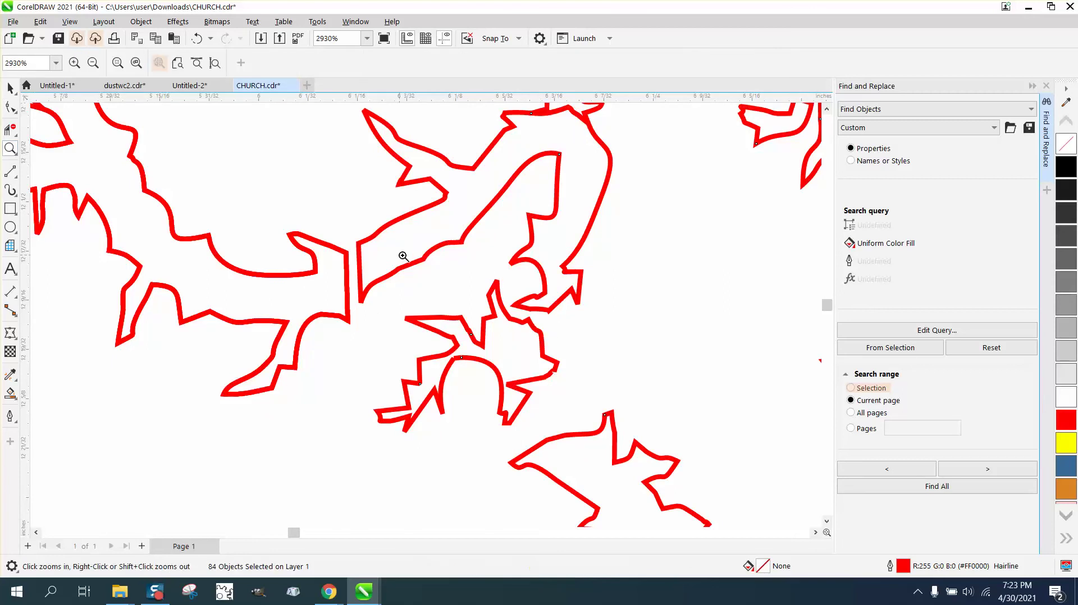
{"action": "left_click_drag", "start_coordinate": [443, 268], "coordinate": [679, 411]}
{"action": "left_click", "coordinate": [11, 107]}
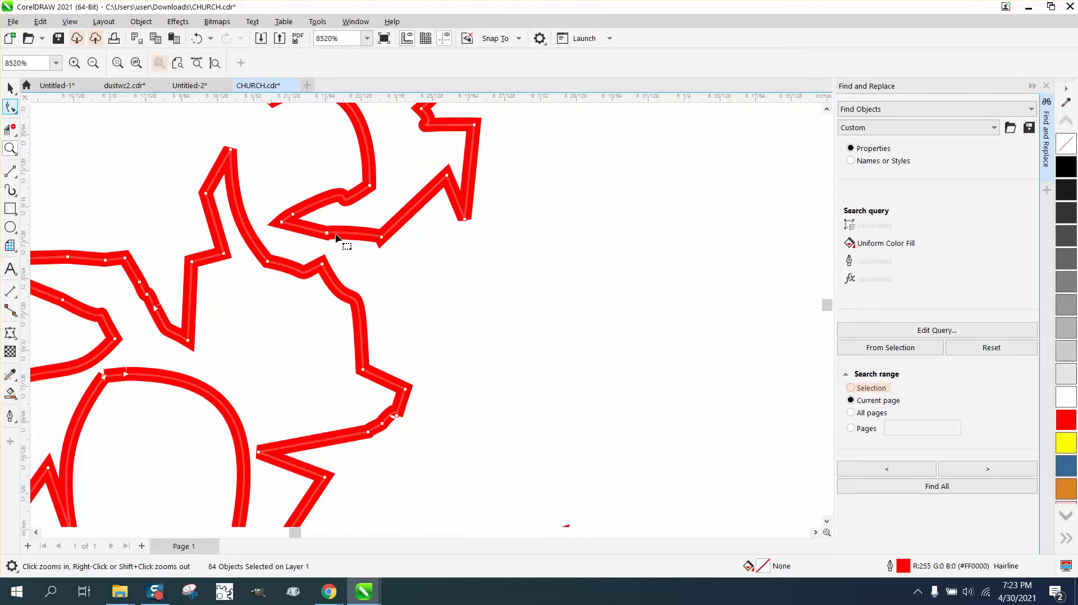
{"action": "left_click_drag", "start_coordinate": [382, 239], "coordinate": [318, 295]}
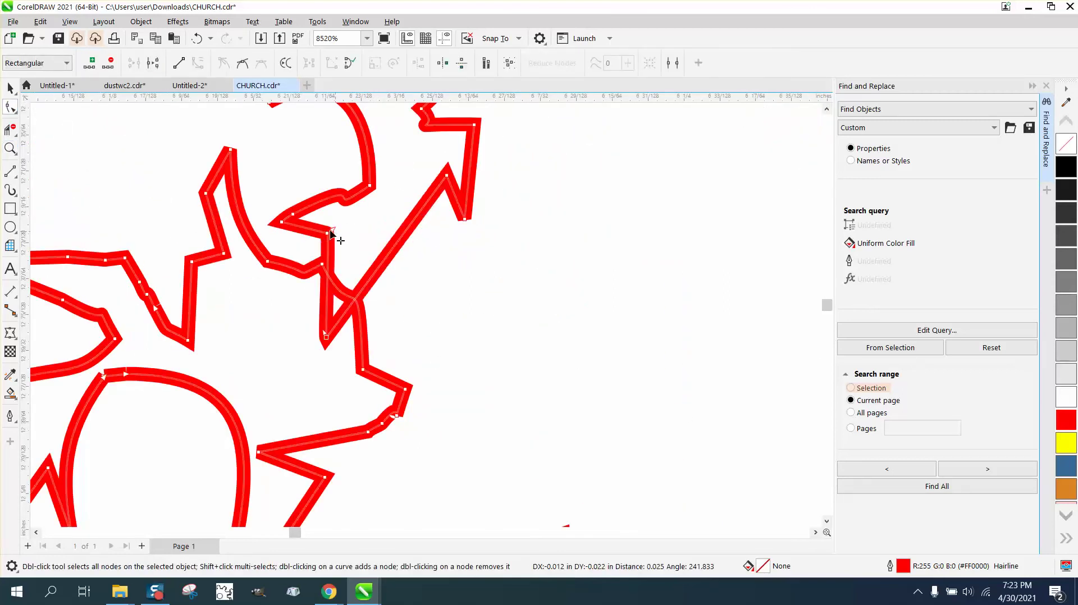
{"action": "left_click_drag", "start_coordinate": [330, 233], "coordinate": [283, 223]}
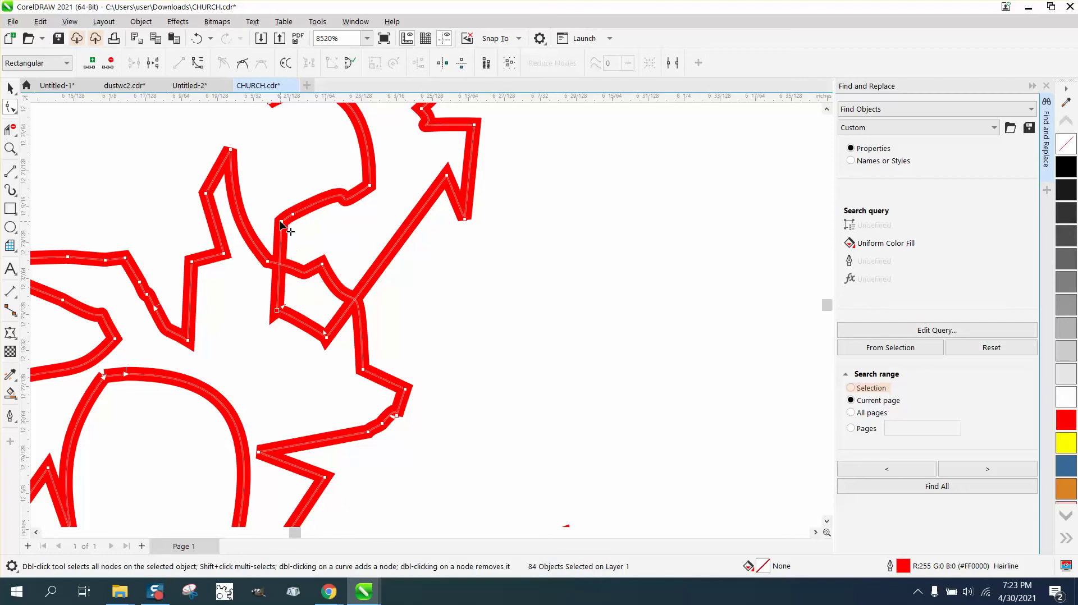
{"action": "left_click", "coordinate": [12, 129]}
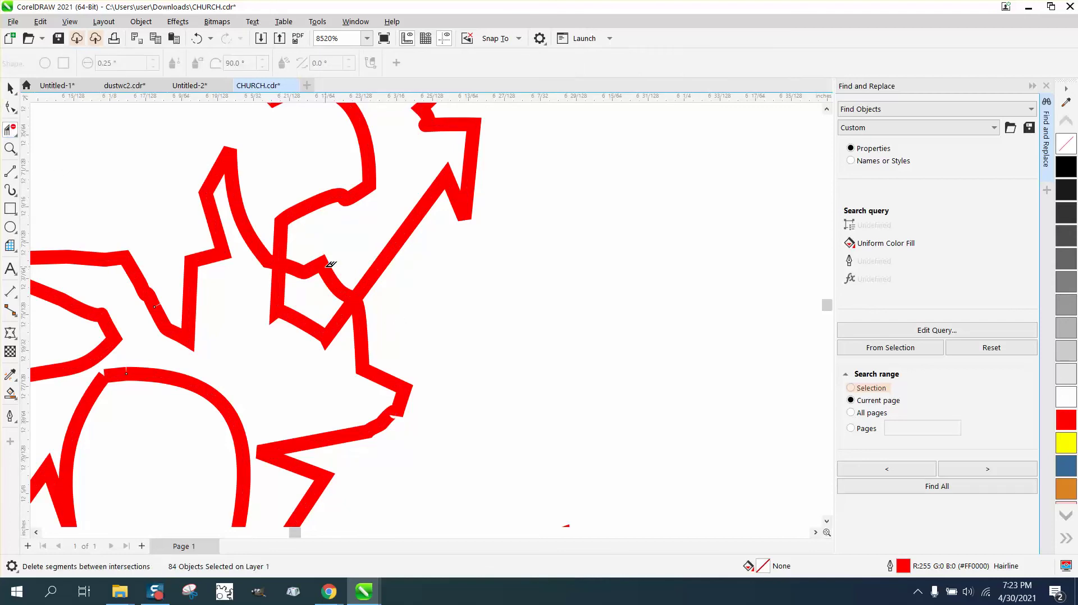
{"action": "left_click", "coordinate": [326, 281]}
{"action": "left_click_drag", "start_coordinate": [316, 305], "coordinate": [301, 332]}
{"action": "scroll", "coordinate": [312, 313], "scroll_direction": "down", "scroll_amount": 3}
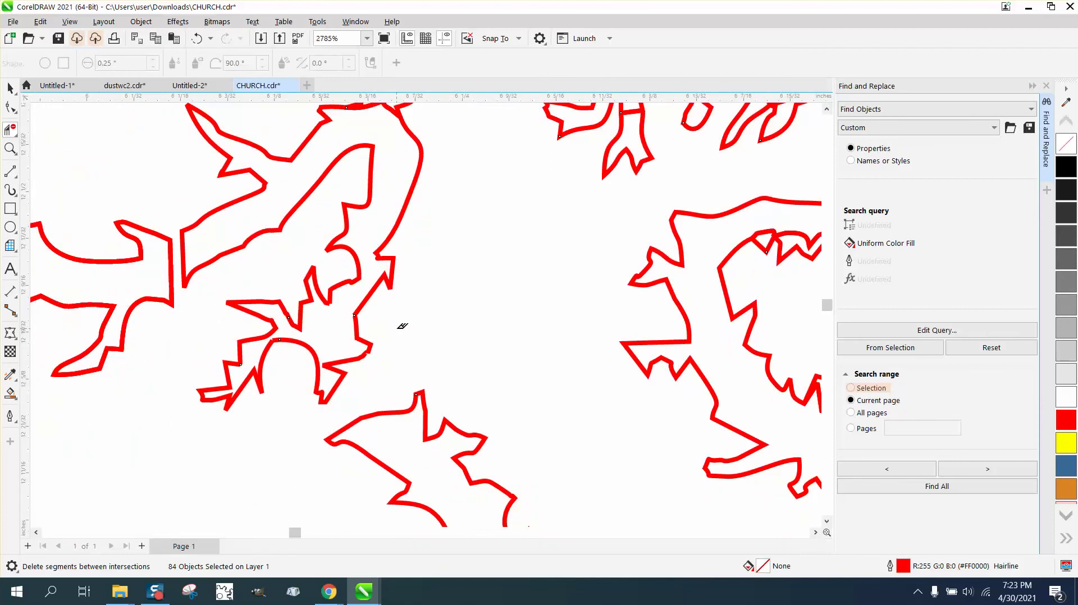
Delete the doubled inner segments along the west shore of the narrow southern inlet with the Virtual Segment Delete tool.
{"action": "scroll", "coordinate": [403, 326], "scroll_direction": "down", "scroll_amount": 2}
{"action": "scroll", "coordinate": [402, 368], "scroll_direction": "down", "scroll_amount": 2}
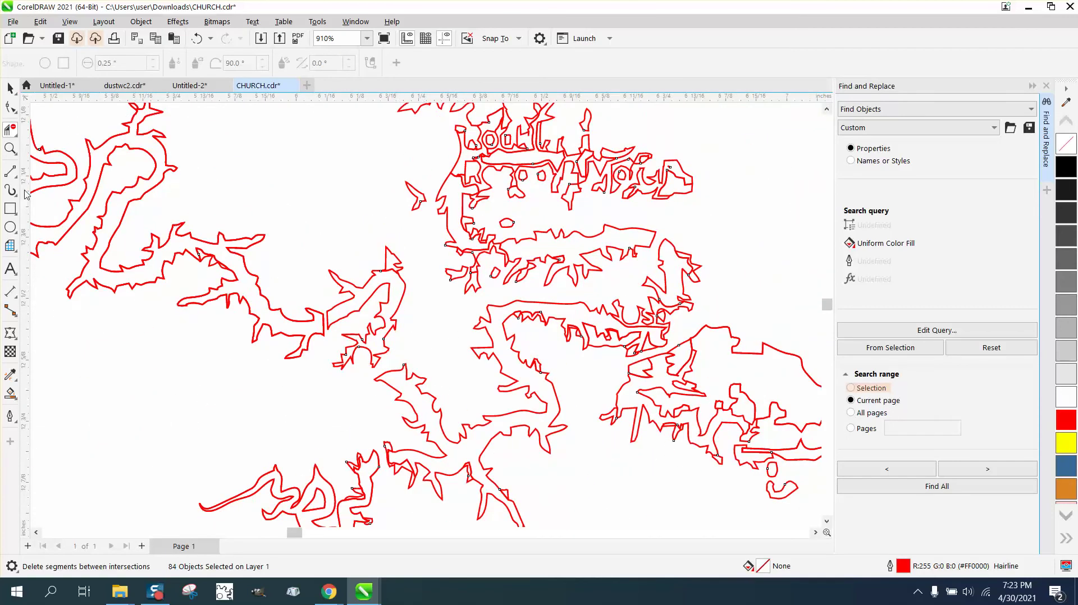
{"action": "left_click_drag", "start_coordinate": [304, 417], "coordinate": [505, 494]}
{"action": "left_click", "coordinate": [195, 39]}
{"action": "left_click", "coordinate": [10, 149]}
{"action": "left_click_drag", "start_coordinate": [343, 434], "coordinate": [502, 511]}
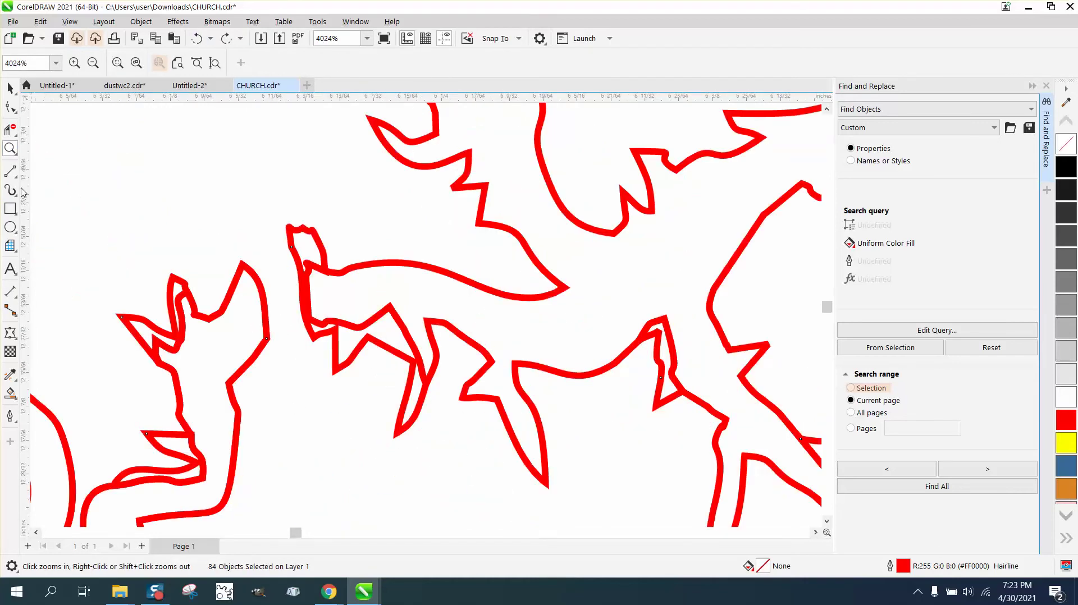
{"action": "left_click", "coordinate": [10, 130]}
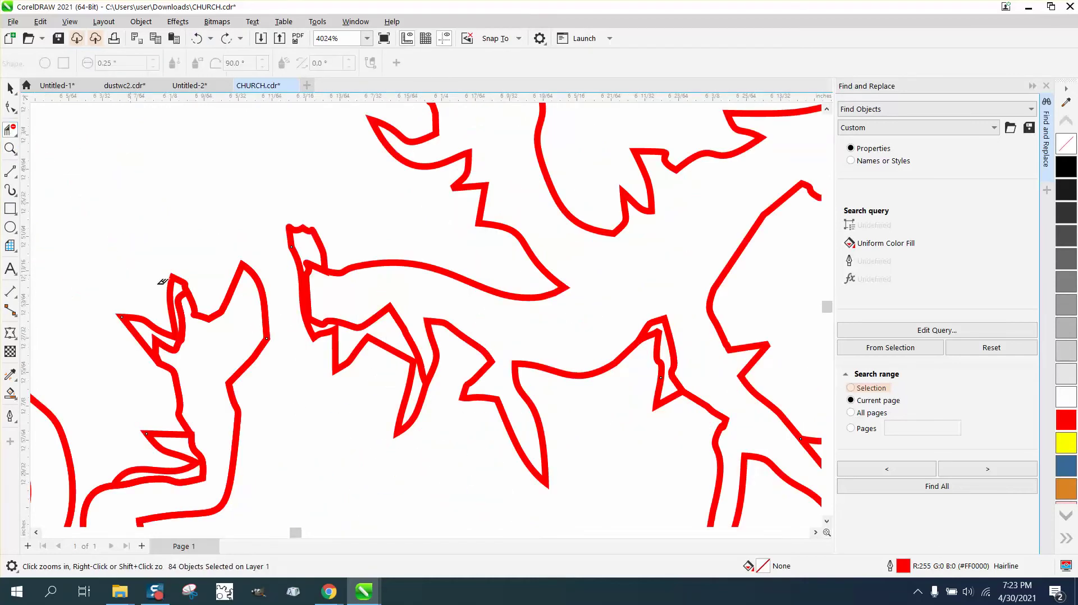
{"action": "left_click", "coordinate": [183, 312]}
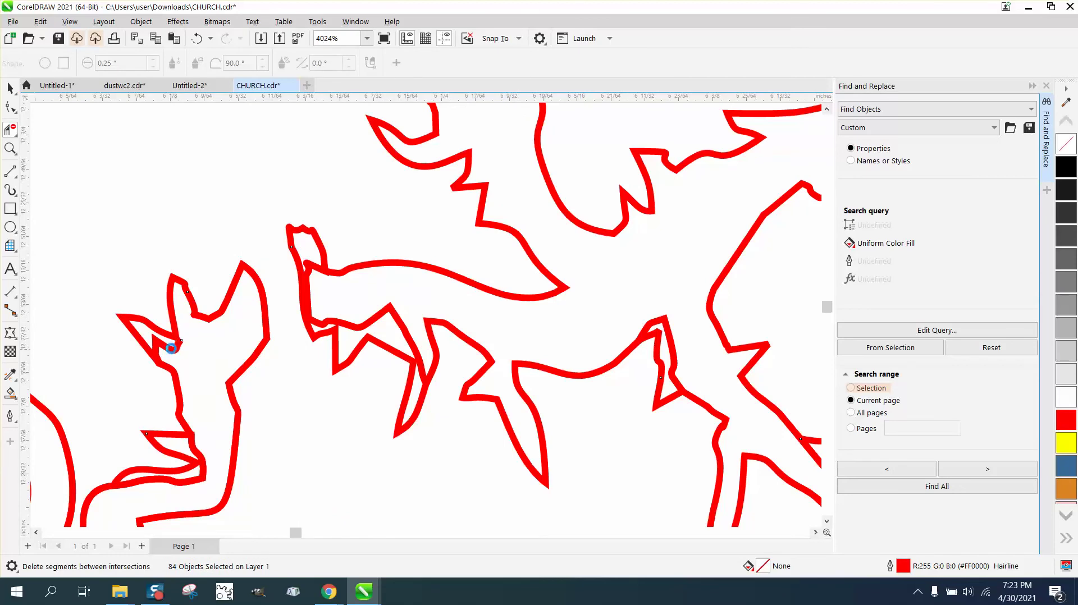
{"action": "left_click", "coordinate": [172, 348]}
{"action": "left_click", "coordinate": [176, 449]}
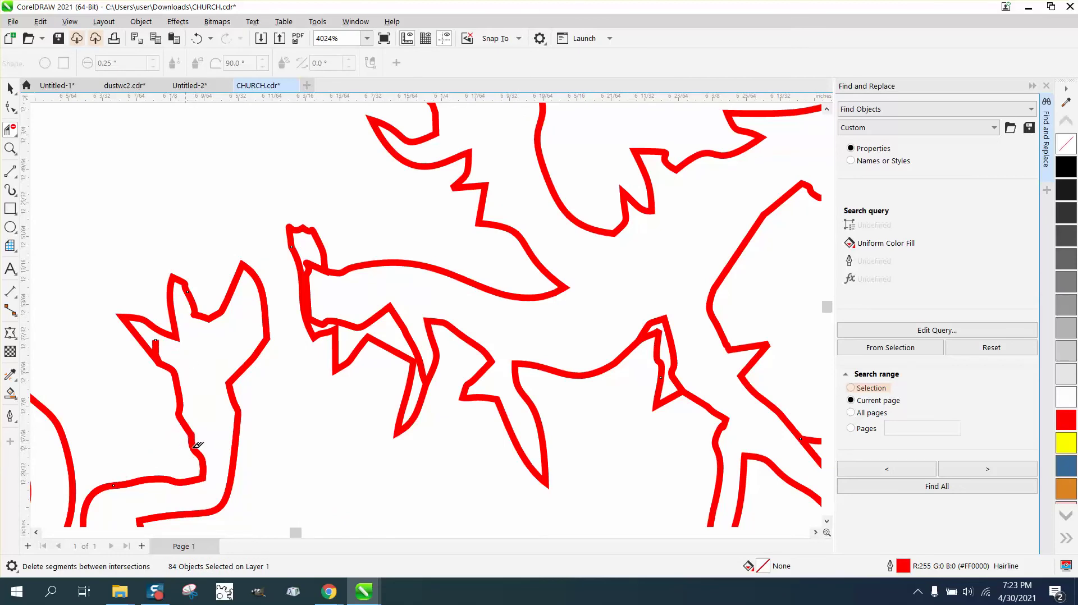
Remove the doubled inner lines from the cove at the west end of the southern channel and from the small inlet east of it.
{"action": "left_click", "coordinate": [350, 321]}
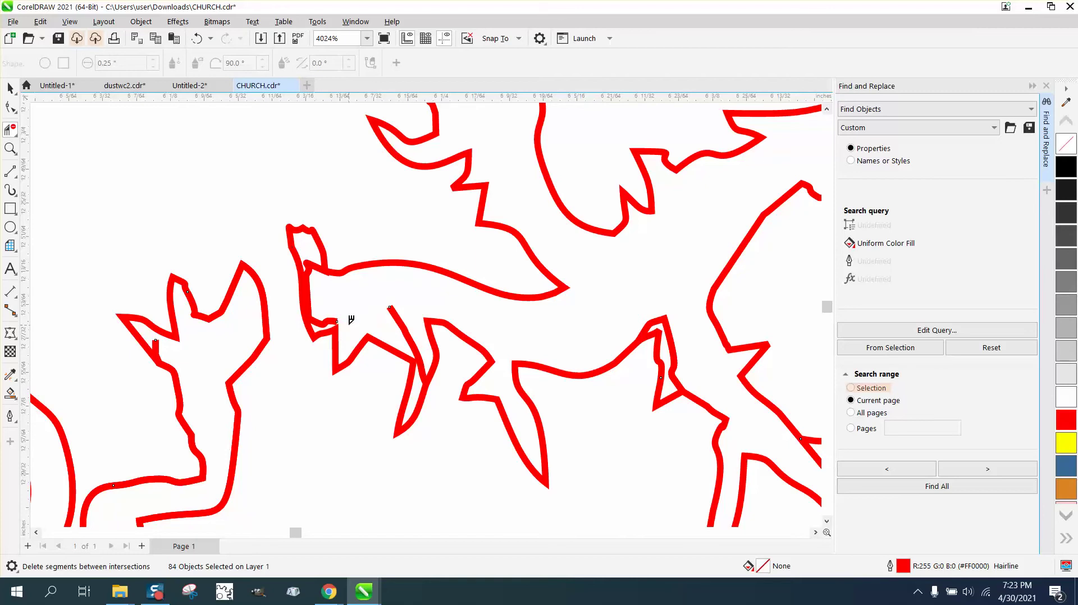
{"action": "left_click", "coordinate": [404, 325]}
{"action": "left_click", "coordinate": [311, 265]}
{"action": "left_click", "coordinate": [310, 281]}
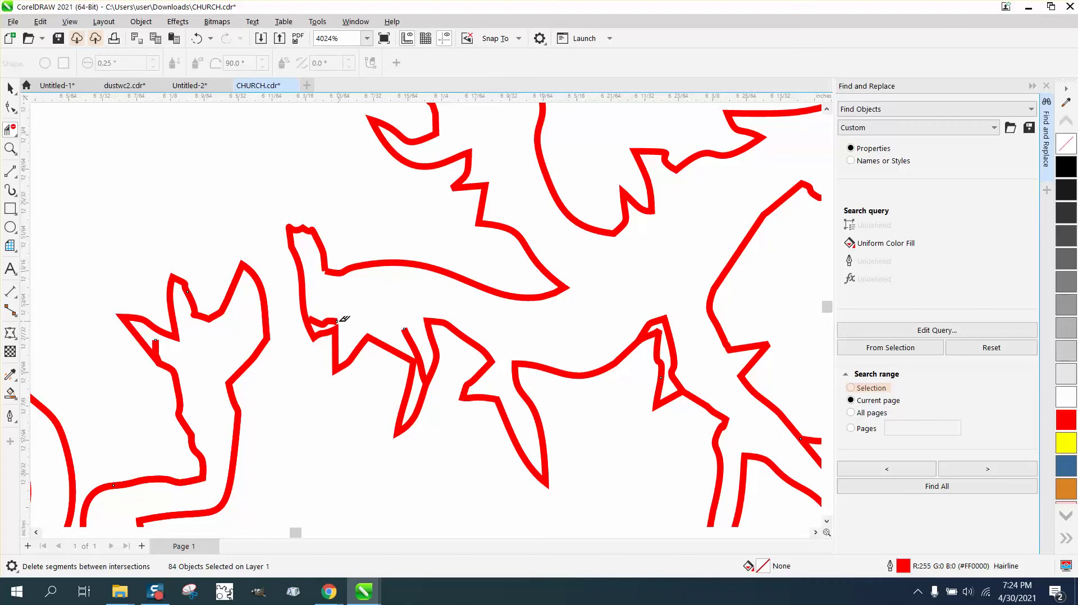
{"action": "left_click", "coordinate": [327, 319]}
{"action": "left_click", "coordinate": [660, 341]}
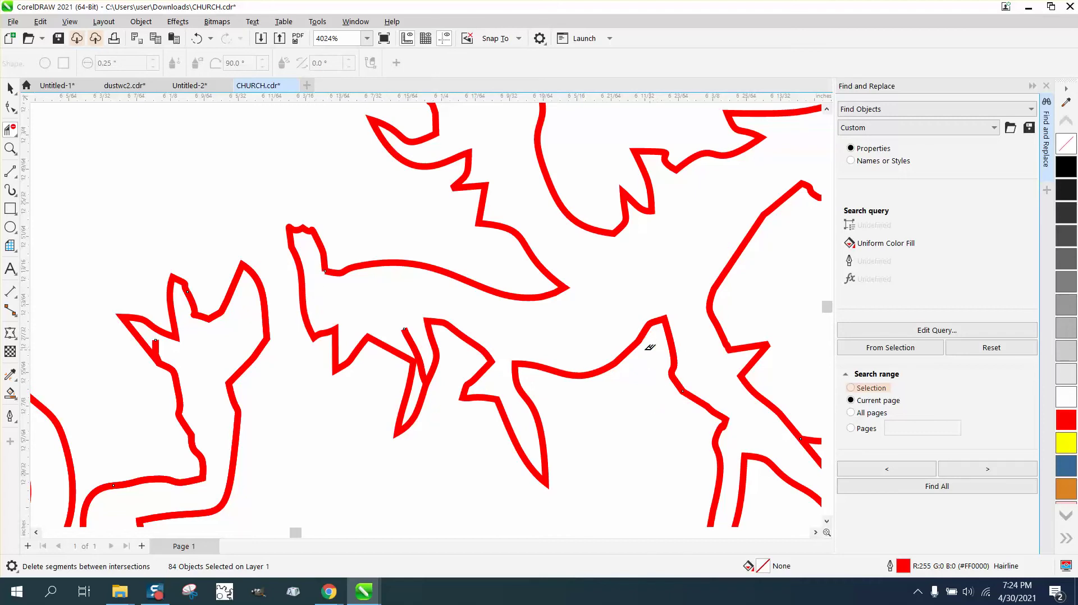
Delete the upper row of traced label letters on the northeastern arm by enclosing them with the Virtual Segment Delete tool.
{"action": "scroll", "coordinate": [650, 347], "scroll_direction": "down", "scroll_amount": 8}
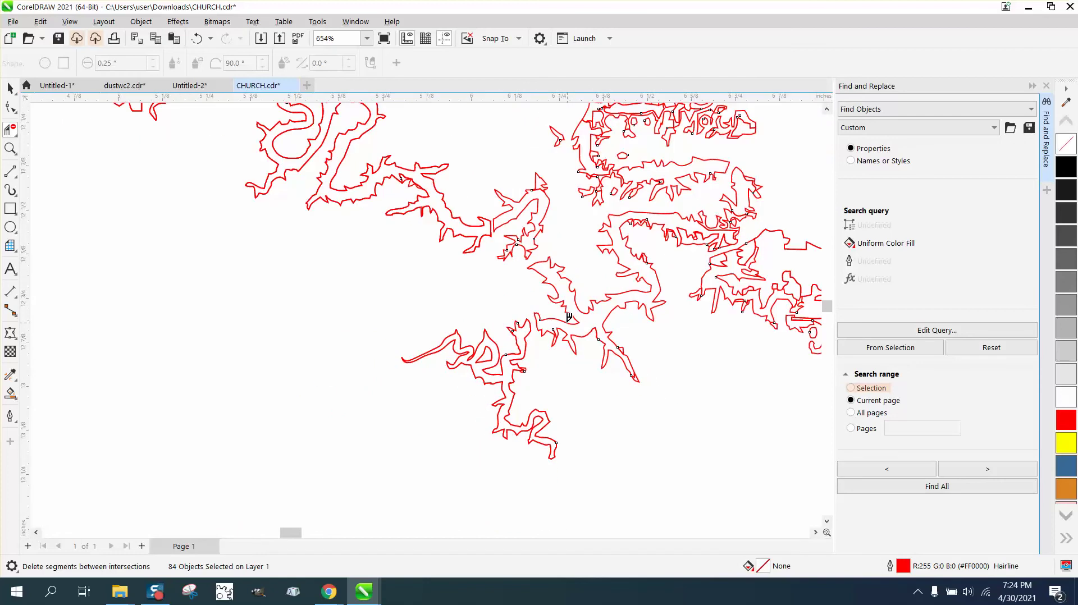
{"action": "scroll", "coordinate": [569, 317], "scroll_direction": "down", "scroll_amount": 2}
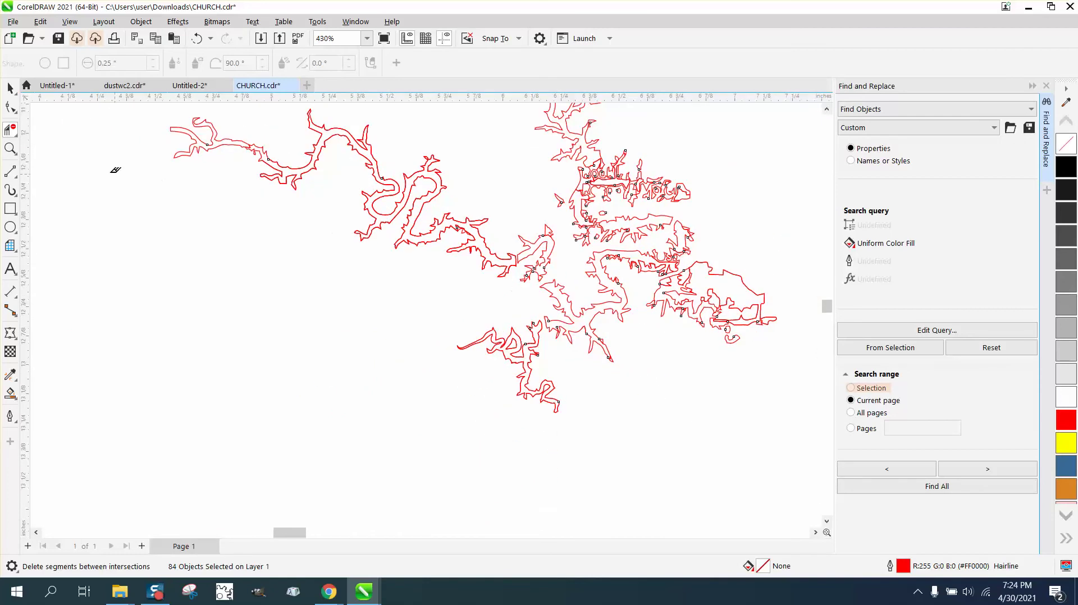
{"action": "left_click", "coordinate": [10, 149]}
{"action": "left_click_drag", "start_coordinate": [601, 182], "coordinate": [775, 239]}
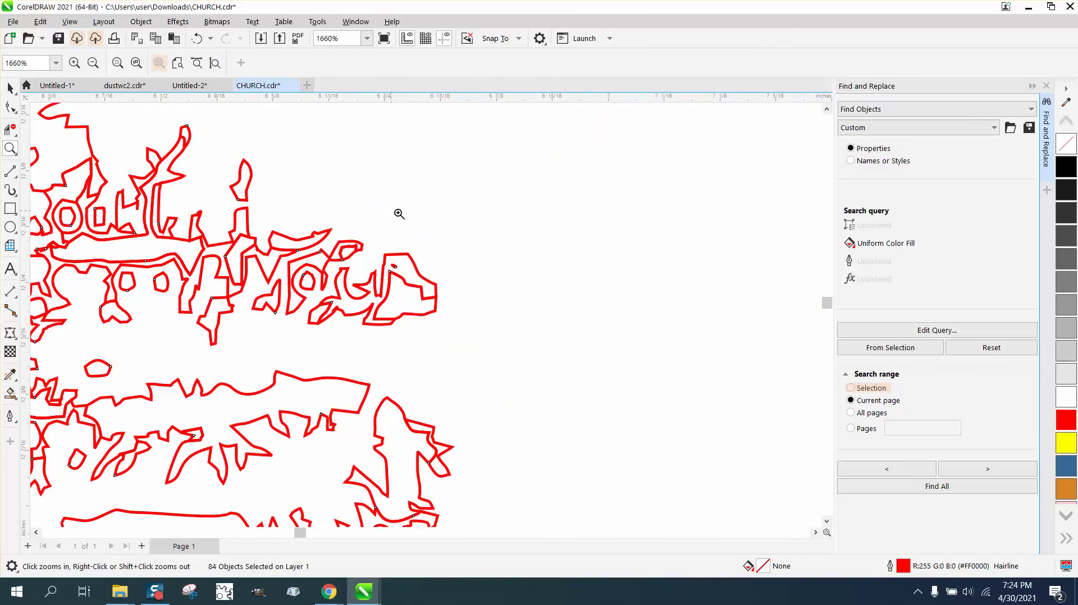
{"action": "scroll", "coordinate": [562, 243], "scroll_direction": "down", "scroll_amount": 2}
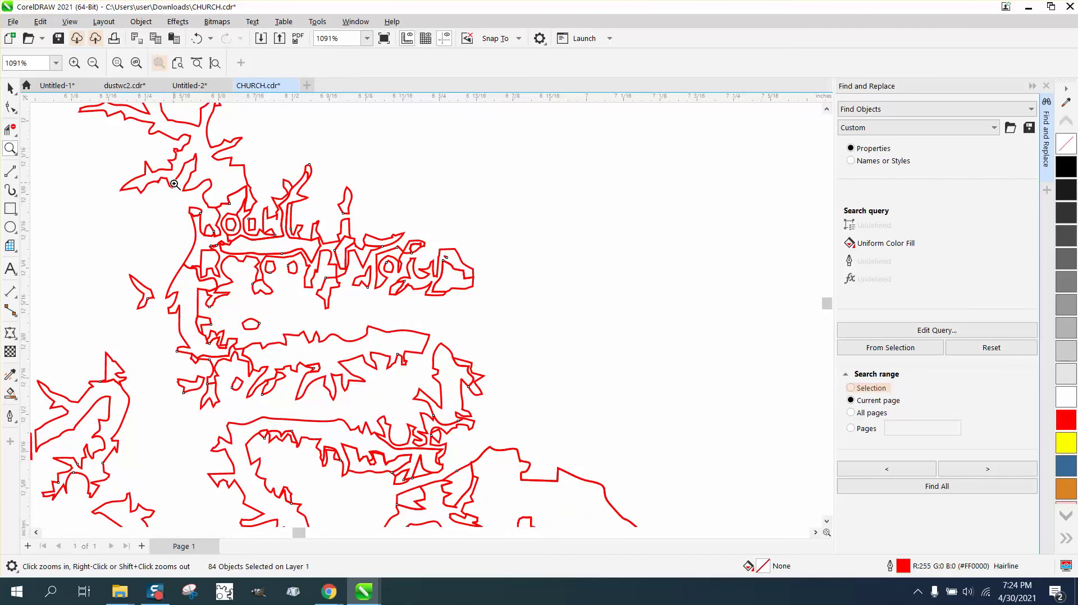
{"action": "left_click_drag", "start_coordinate": [175, 186], "coordinate": [473, 280]}
{"action": "left_click", "coordinate": [10, 130]}
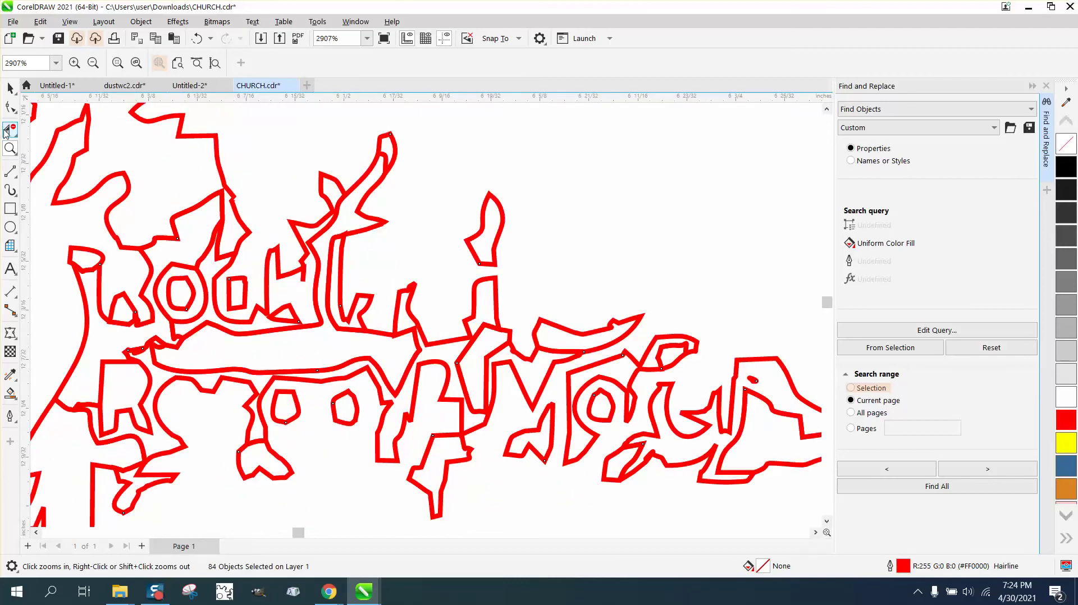
{"action": "left_click_drag", "start_coordinate": [173, 282], "coordinate": [328, 296]}
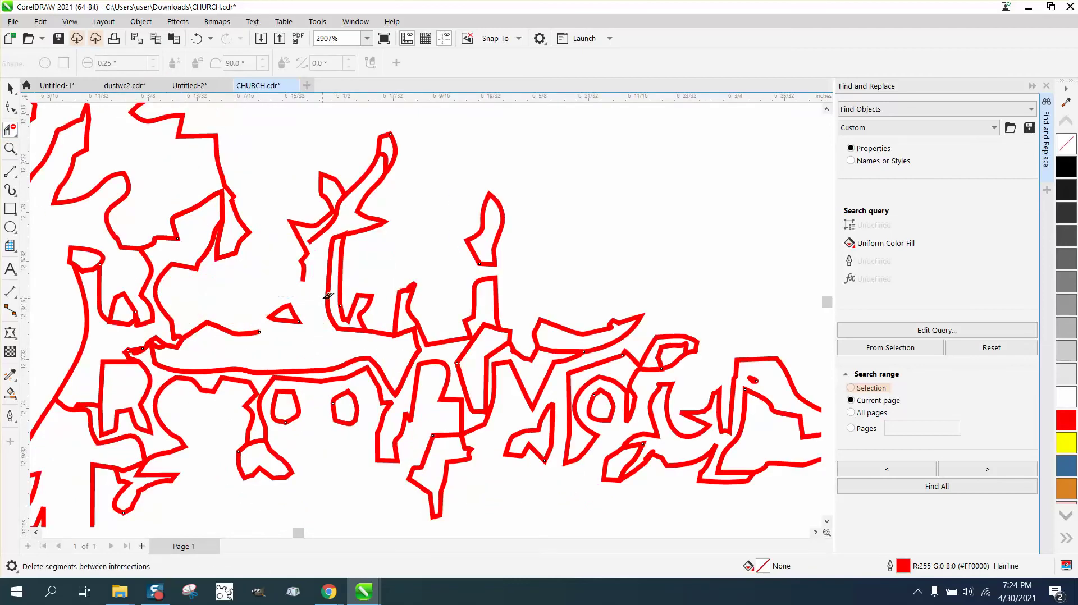
{"action": "mouse_move", "coordinate": [117, 293]}
{"action": "left_mouse_down"}
{"action": "mouse_move", "coordinate": [312, 319]}
{"action": "mouse_move", "coordinate": [311, 337]}
{"action": "left_mouse_up"}
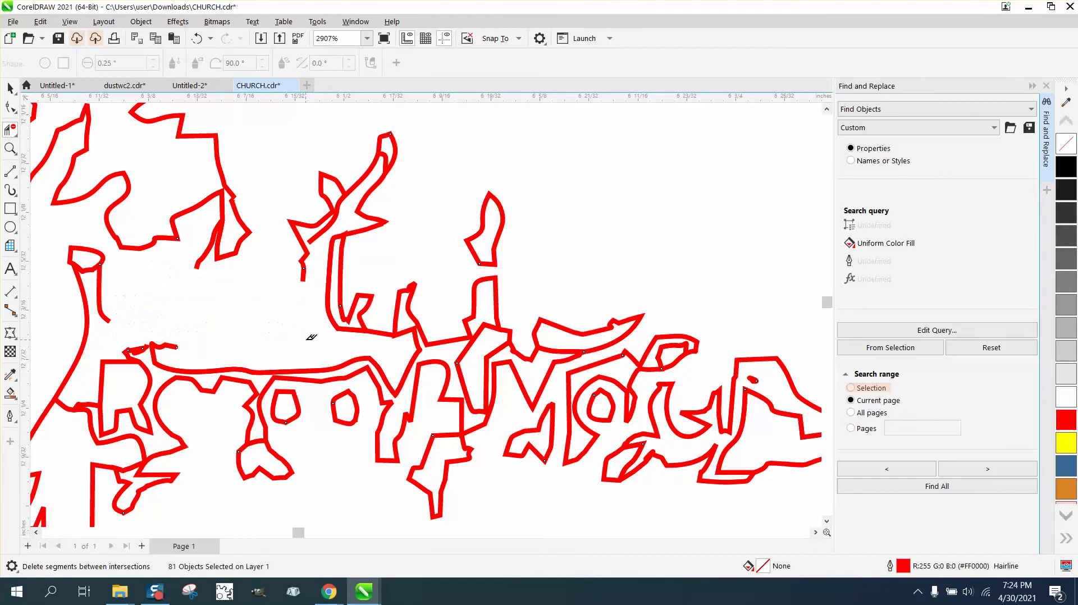
Delete the segments crossing the branched inlet, the inlet's hanging tail, and the loop and line west of the removed letters.
{"action": "left_click", "coordinate": [332, 221]}
{"action": "left_click", "coordinate": [314, 234]}
{"action": "left_click", "coordinate": [215, 235]}
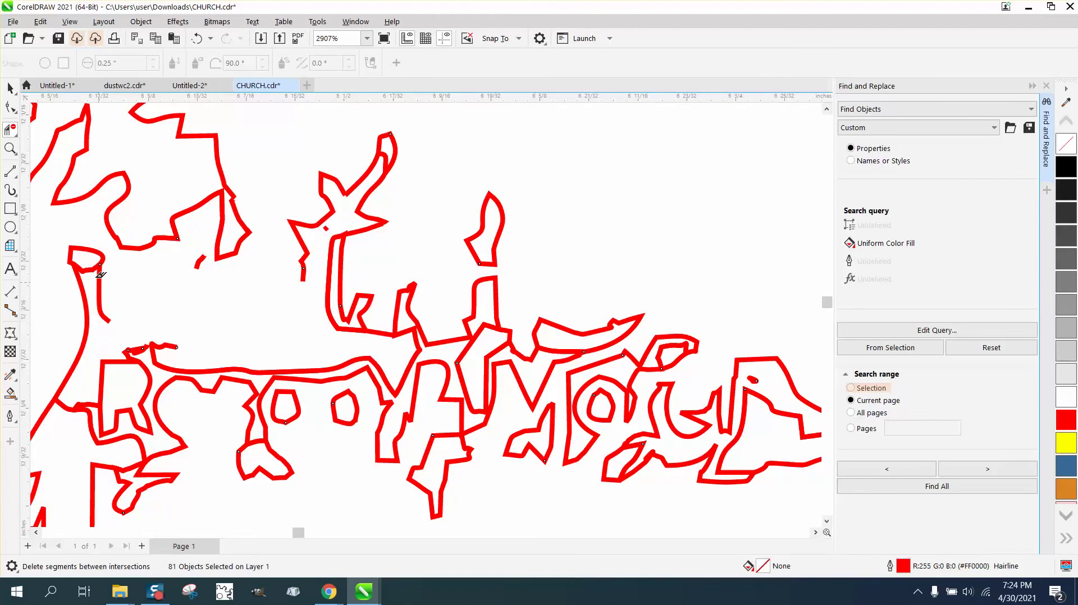
{"action": "left_click", "coordinate": [105, 269]}
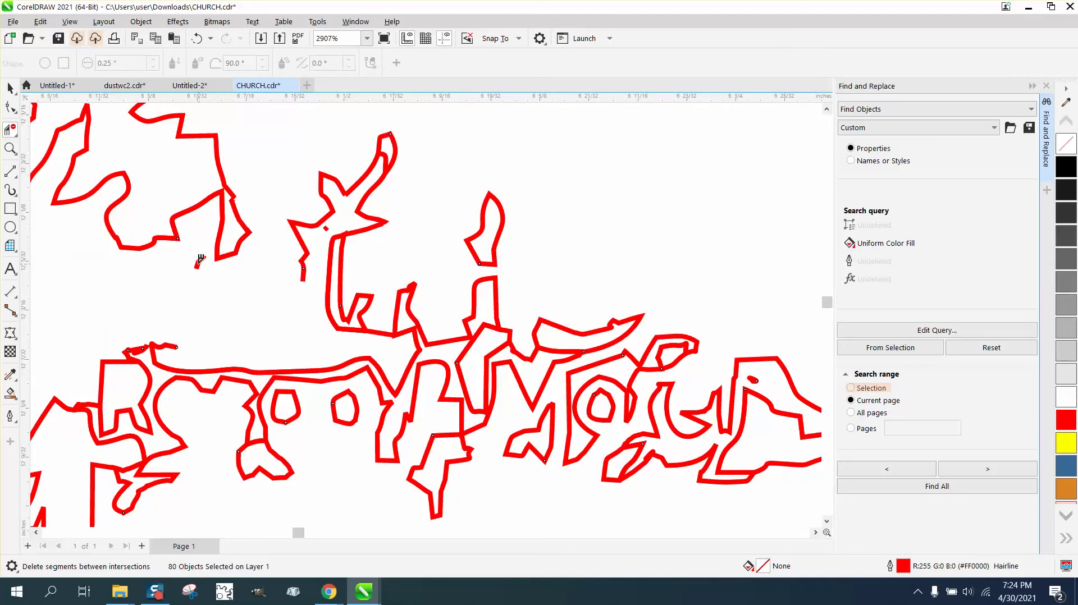
Delete the short stubs at the west end of the long line above the lower row of traced letters.
{"action": "left_click", "coordinate": [149, 344]}
{"action": "left_click", "coordinate": [172, 346]}
{"action": "left_click", "coordinate": [142, 346]}
{"action": "left_click", "coordinate": [165, 344]}
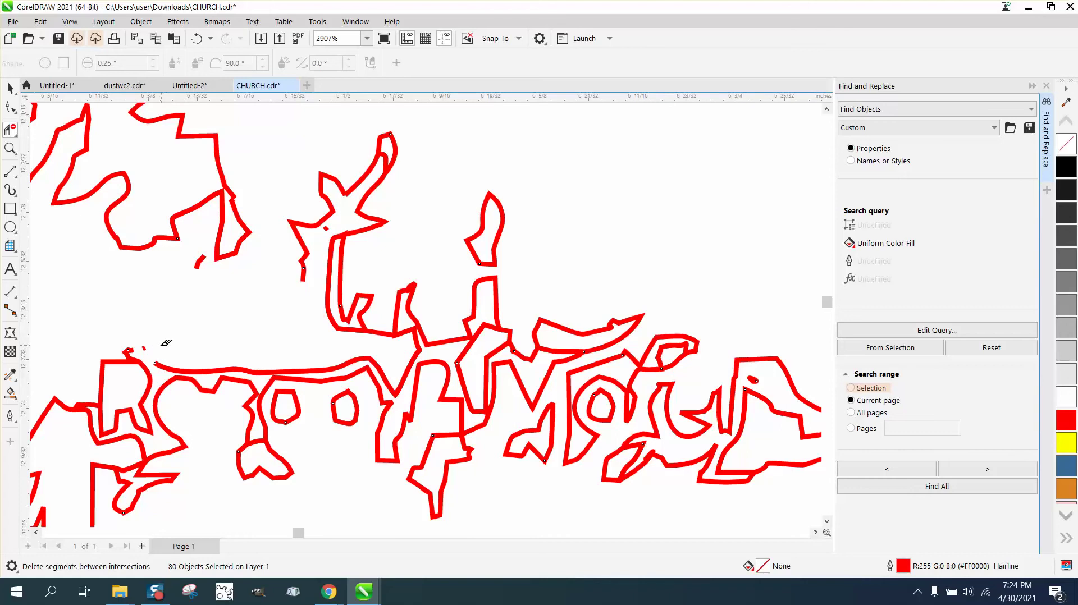
{"action": "left_click", "coordinate": [131, 348]}
{"action": "left_click", "coordinate": [129, 352]}
Delete the long line running above the lower row of traced letters and the small leftover stub south of the inlet.
{"action": "scroll", "coordinate": [163, 340], "scroll_direction": "down", "scroll_amount": 2}
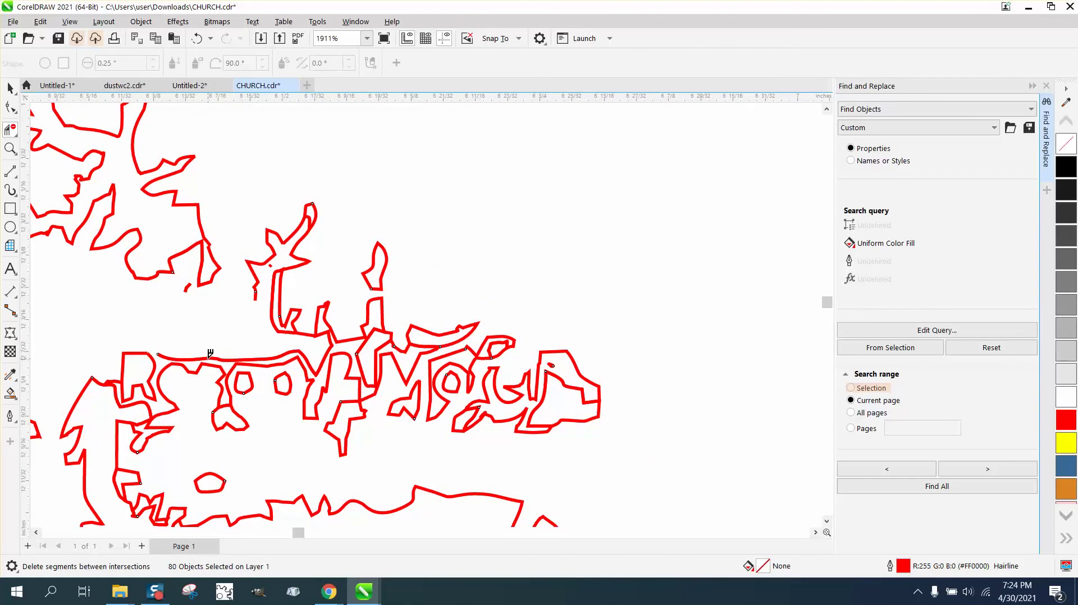
{"action": "left_click", "coordinate": [207, 355]}
{"action": "left_click", "coordinate": [278, 355]}
{"action": "left_click", "coordinate": [307, 355]}
{"action": "left_click", "coordinate": [329, 344]}
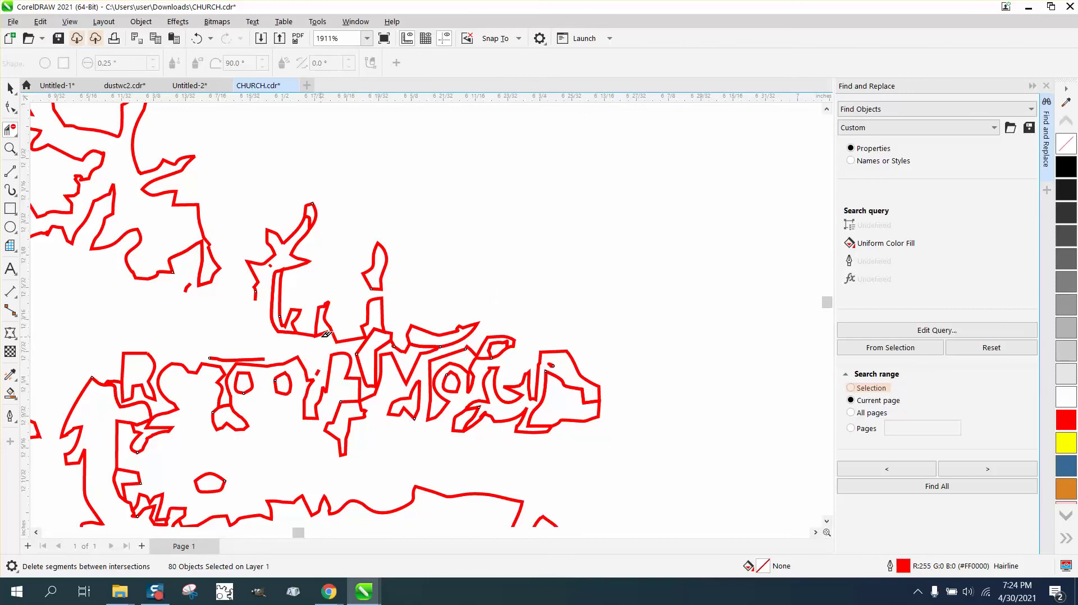
{"action": "left_click", "coordinate": [263, 358]}
{"action": "left_click", "coordinate": [224, 358]}
{"action": "left_click", "coordinate": [186, 289]}
Delete the traced R, the two small closed loops beside it, and the round letter outline after the M in the lower row.
{"action": "left_click", "coordinate": [146, 356]}
{"action": "left_click", "coordinate": [141, 379]}
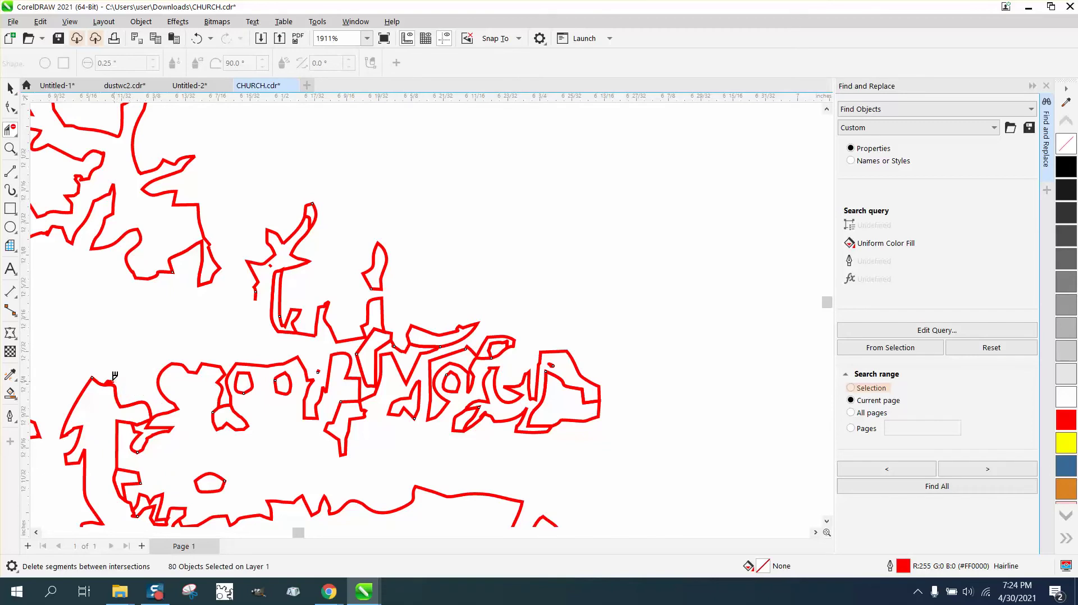
{"action": "left_click", "coordinate": [115, 376]}
{"action": "left_click", "coordinate": [245, 378]}
{"action": "left_click", "coordinate": [292, 384]}
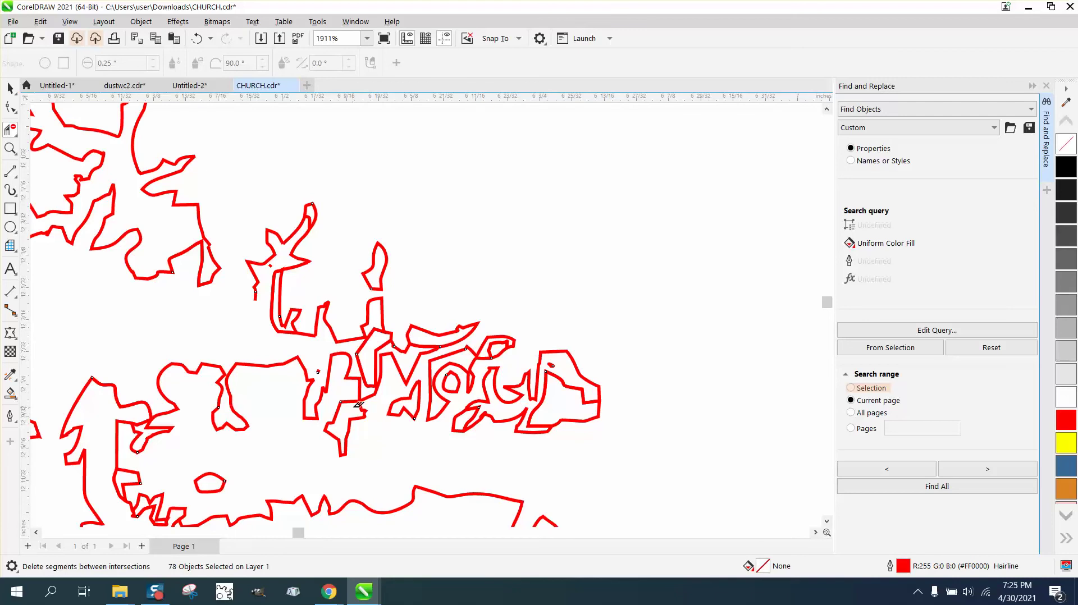
{"action": "left_click", "coordinate": [449, 392]}
{"action": "left_click", "coordinate": [460, 361]}
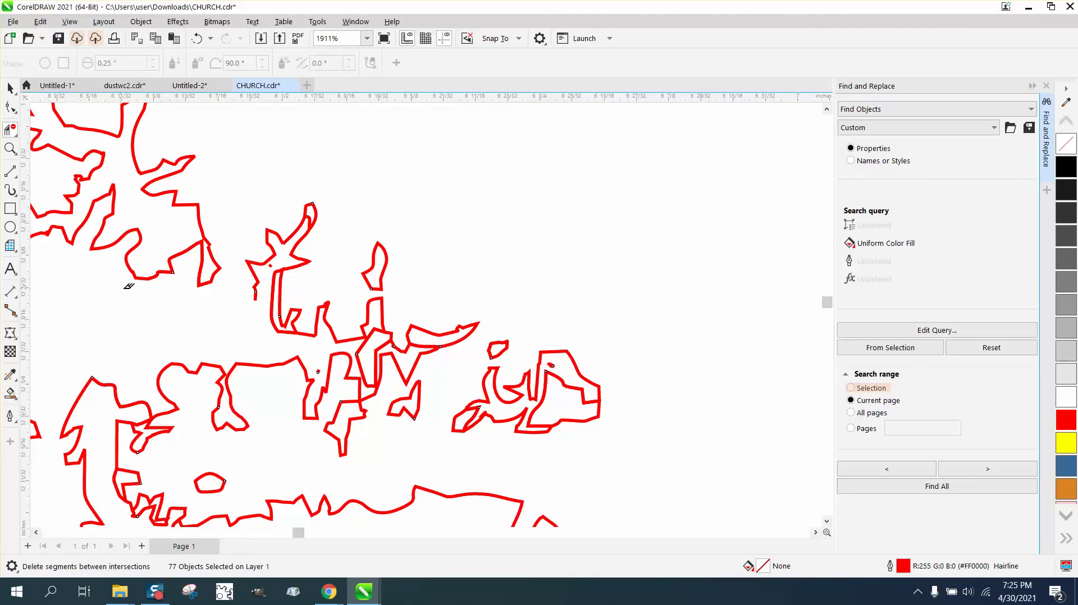
Draw freehand curves from the north arm's tip, one about 0.106 in wide to the west shore and one about 0.078 in wide to the branched inlet.
{"action": "left_click", "coordinate": [21, 179]}
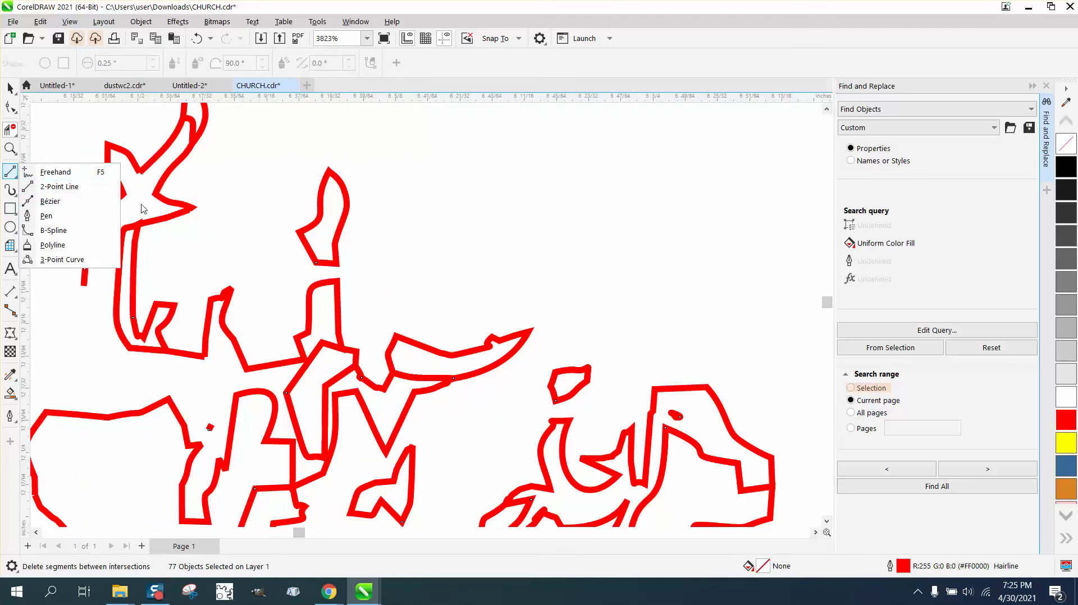
{"action": "key", "text": "space"}
{"action": "scroll", "coordinate": [342, 288], "scroll_direction": "down", "scroll_amount": 3}
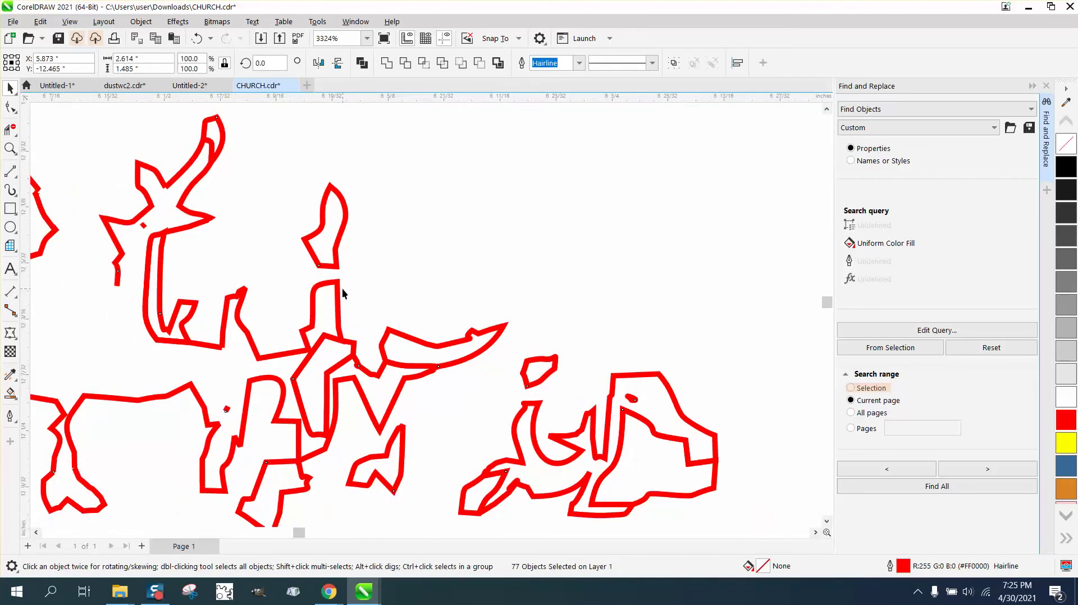
{"action": "scroll", "coordinate": [343, 296], "scroll_direction": "down", "scroll_amount": 1}
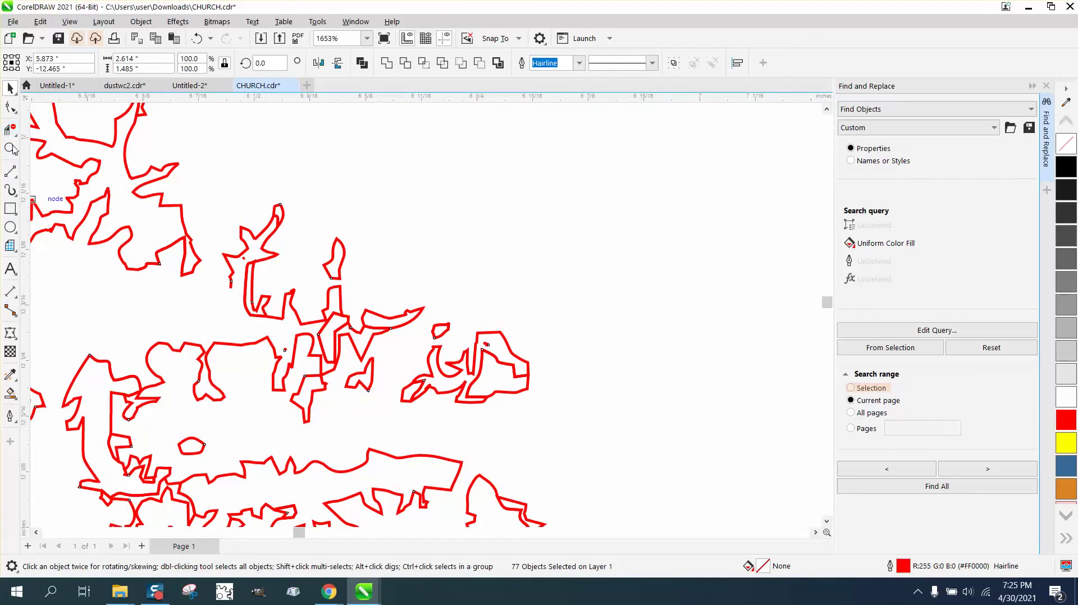
{"action": "left_click", "coordinate": [14, 175]}
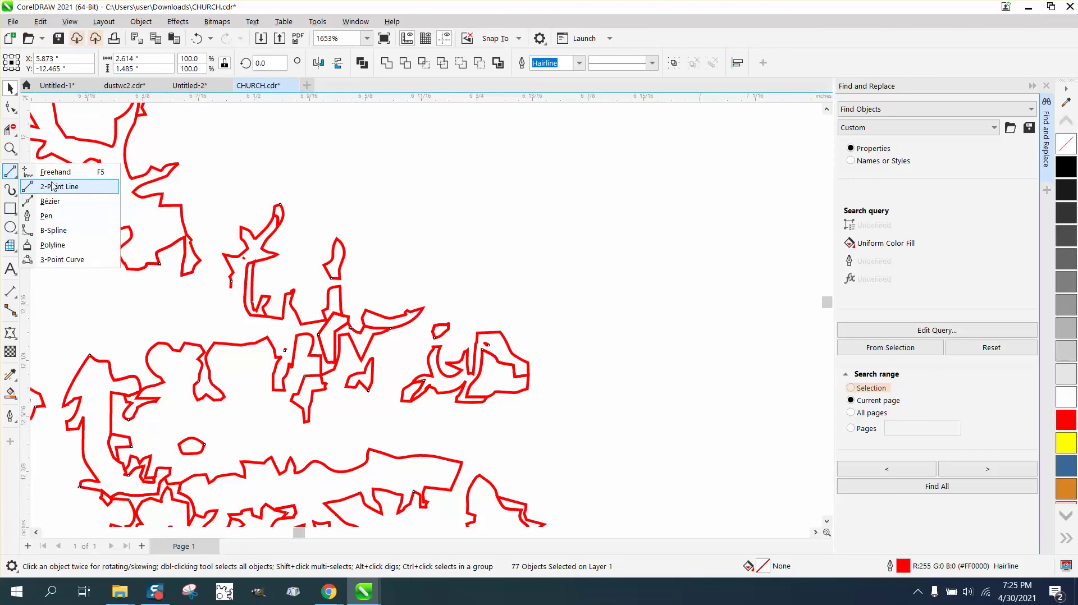
{"action": "left_click", "coordinate": [53, 178]}
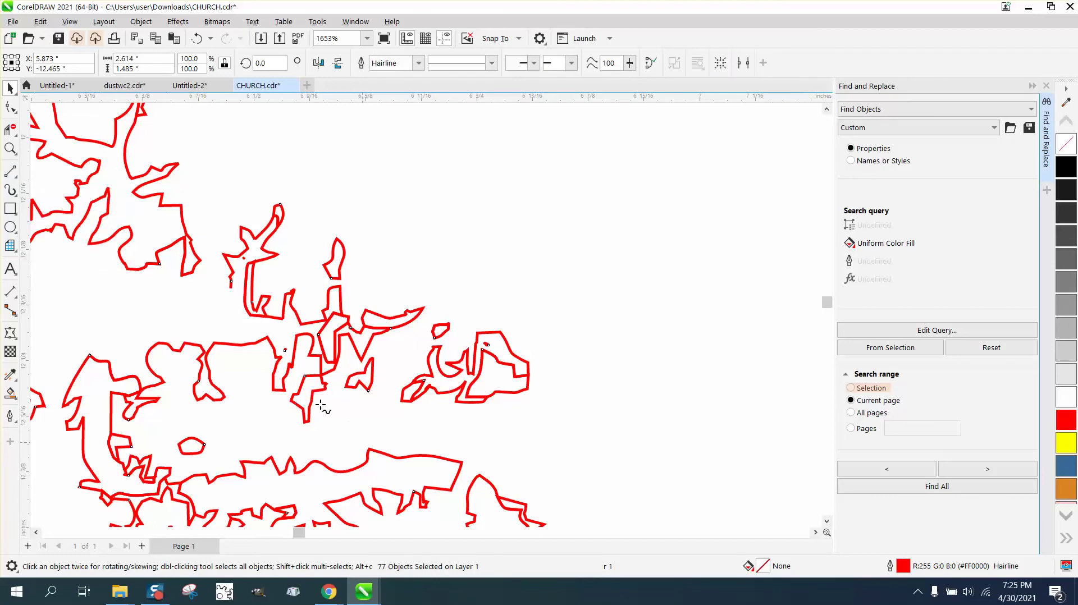
{"action": "scroll", "coordinate": [319, 400], "scroll_direction": "down", "scroll_amount": 1}
{"action": "left_click_drag", "start_coordinate": [217, 304], "coordinate": [144, 368]}
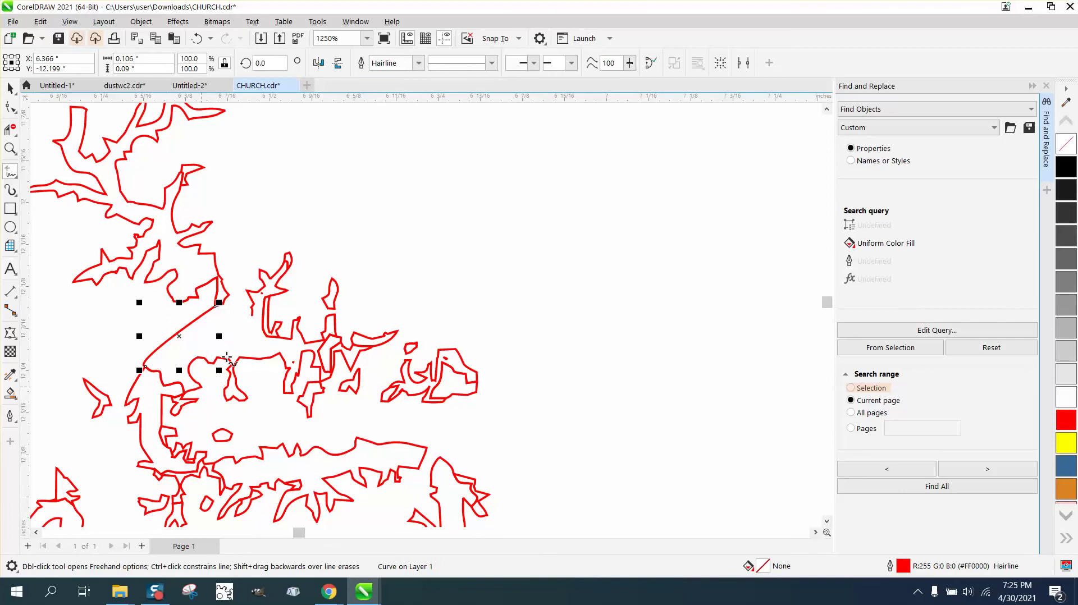
{"action": "mouse_move", "coordinate": [219, 302]}
{"action": "left_mouse_down"}
{"action": "mouse_move", "coordinate": [203, 315]}
{"action": "mouse_move", "coordinate": [229, 308]}
{"action": "mouse_move", "coordinate": [205, 316]}
{"action": "mouse_move", "coordinate": [214, 307]}
{"action": "left_mouse_up"}
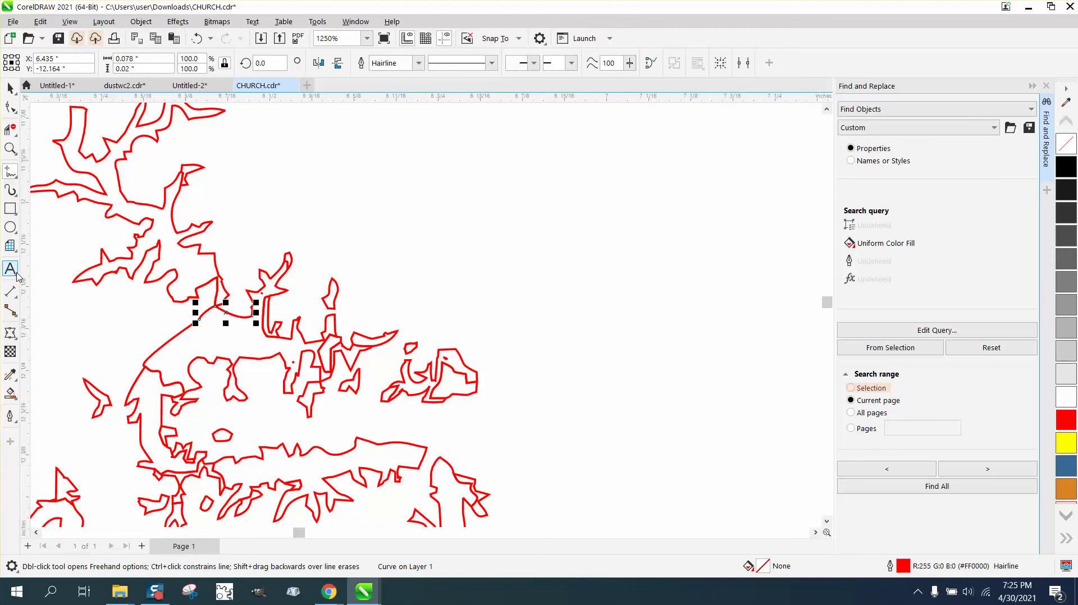
Move the map bitmap farthest east back 8 inches west so it lies beneath the traced red outline.
{"action": "scroll", "coordinate": [179, 322], "scroll_direction": "down", "scroll_amount": 1}
{"action": "scroll", "coordinate": [178, 321], "scroll_direction": "down", "scroll_amount": 1}
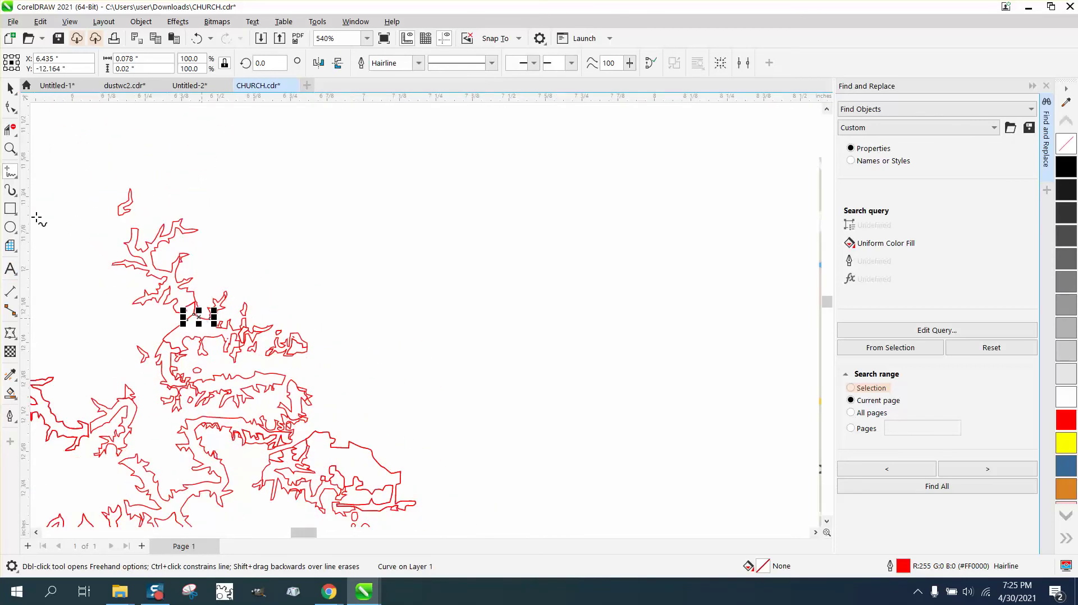
{"action": "scroll", "coordinate": [362, 339], "scroll_direction": "down", "scroll_amount": 2}
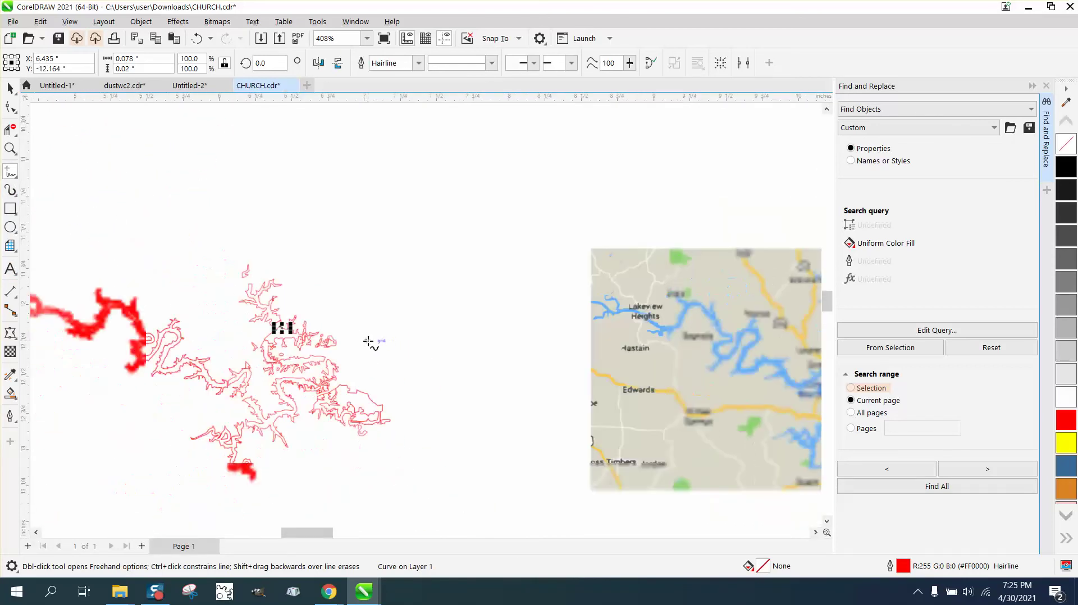
{"action": "left_click", "coordinate": [22, 95]}
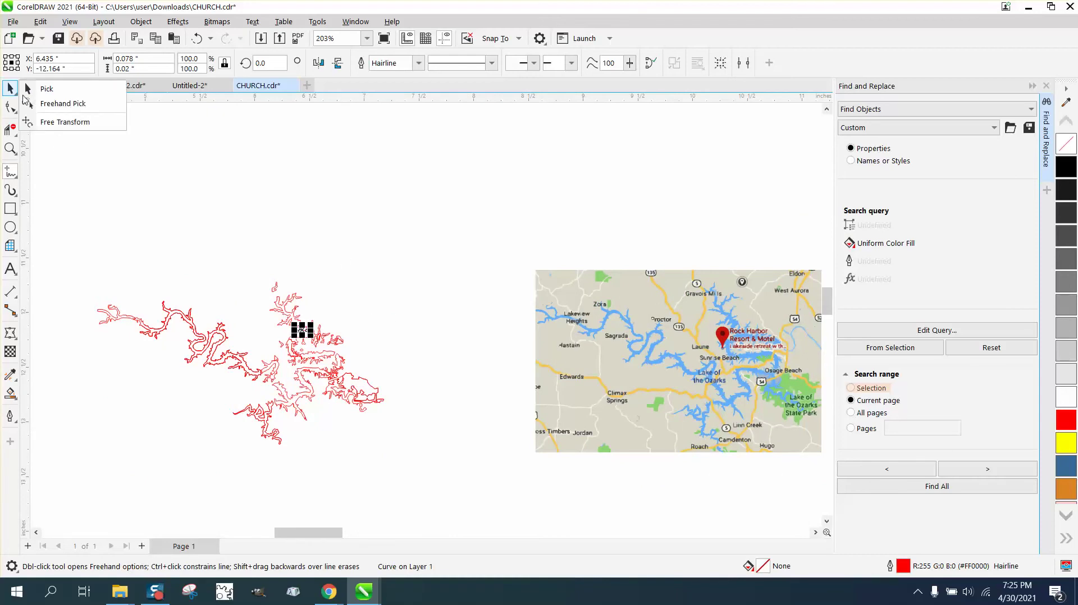
{"action": "left_click", "coordinate": [14, 152]}
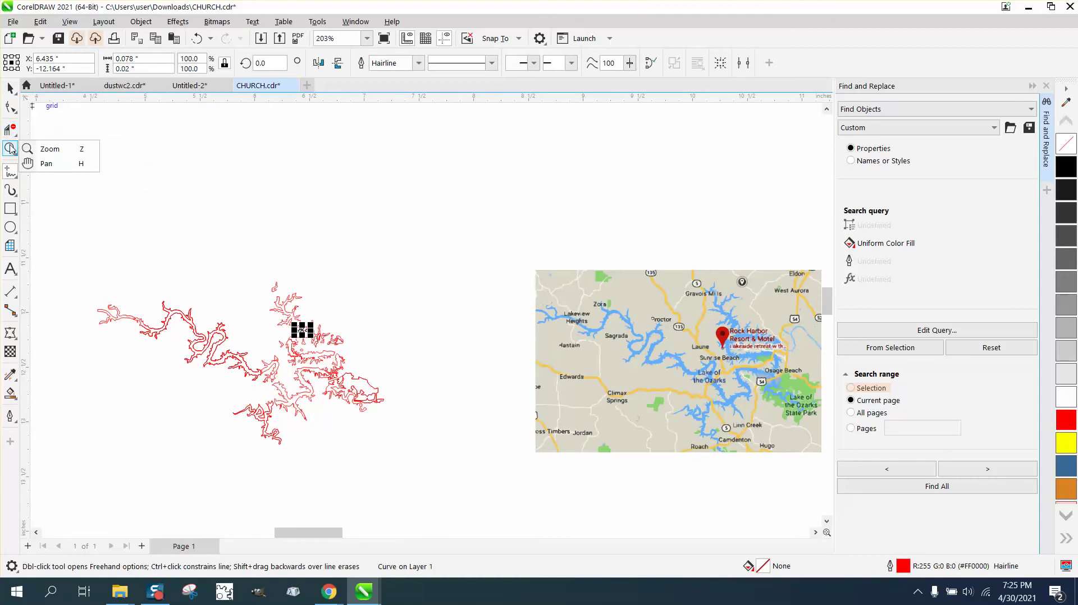
{"action": "left_click", "coordinate": [48, 148]}
{"action": "scroll", "coordinate": [210, 221], "scroll_direction": "down", "scroll_amount": 1}
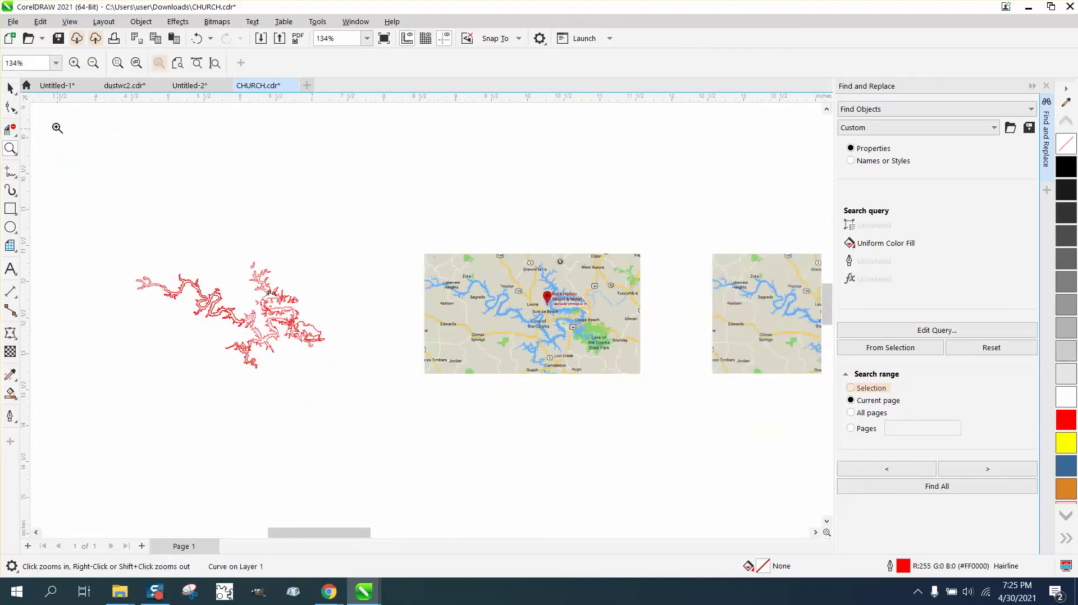
{"action": "left_click", "coordinate": [10, 88]}
{"action": "left_click", "coordinate": [737, 300]}
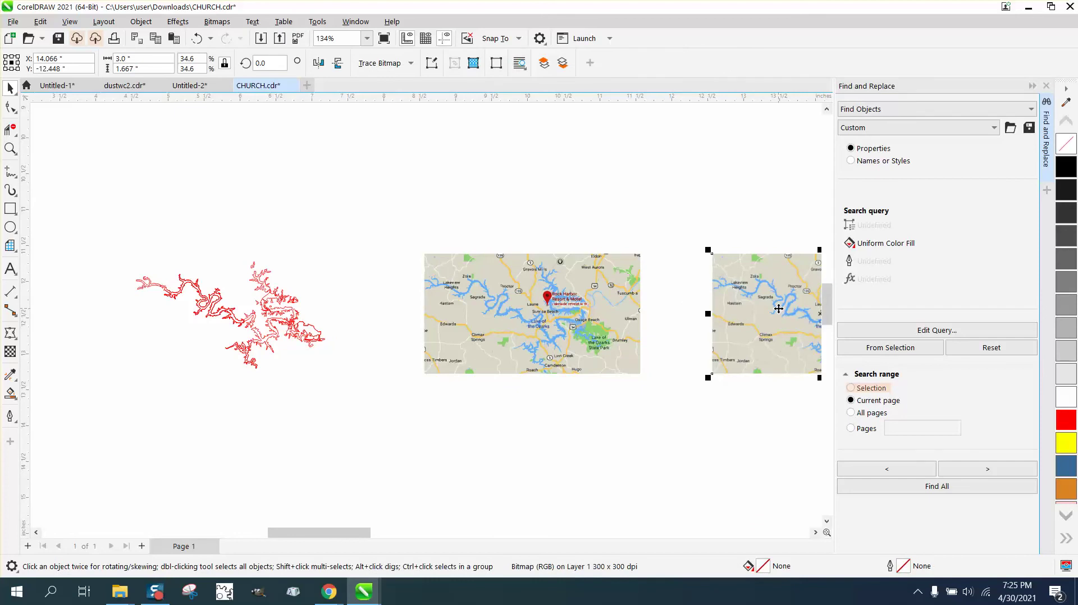
{"action": "key", "text": "ctrl+z"}
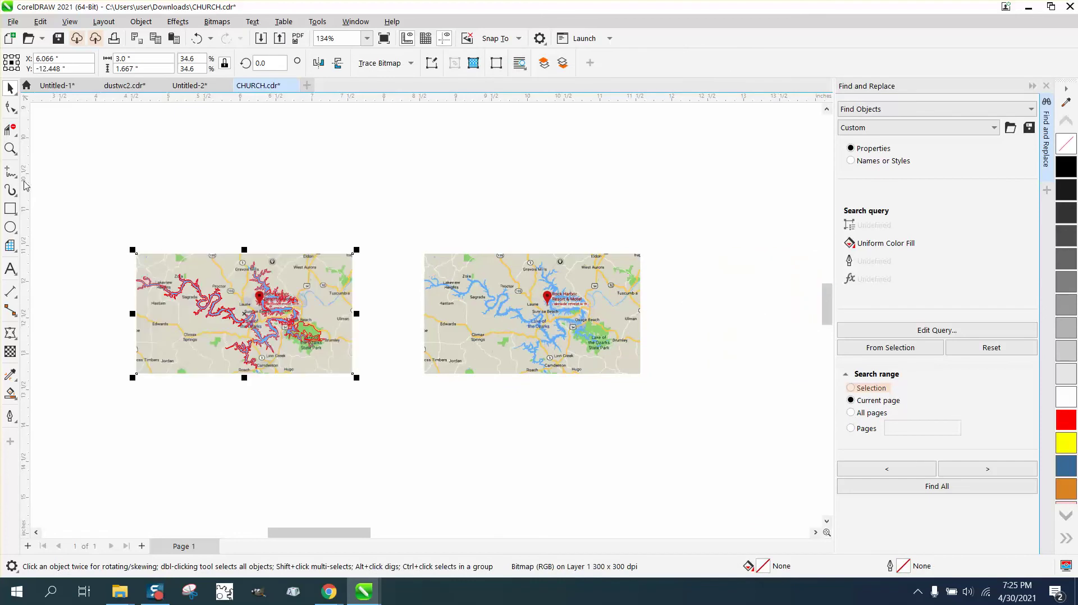
Delete the outline segment crossing the channel just east of the Rock Harbor map pin.
{"action": "right_click", "coordinate": [3, 149]}
{"action": "key", "text": "Escape"}
{"action": "key", "text": "Escape"}
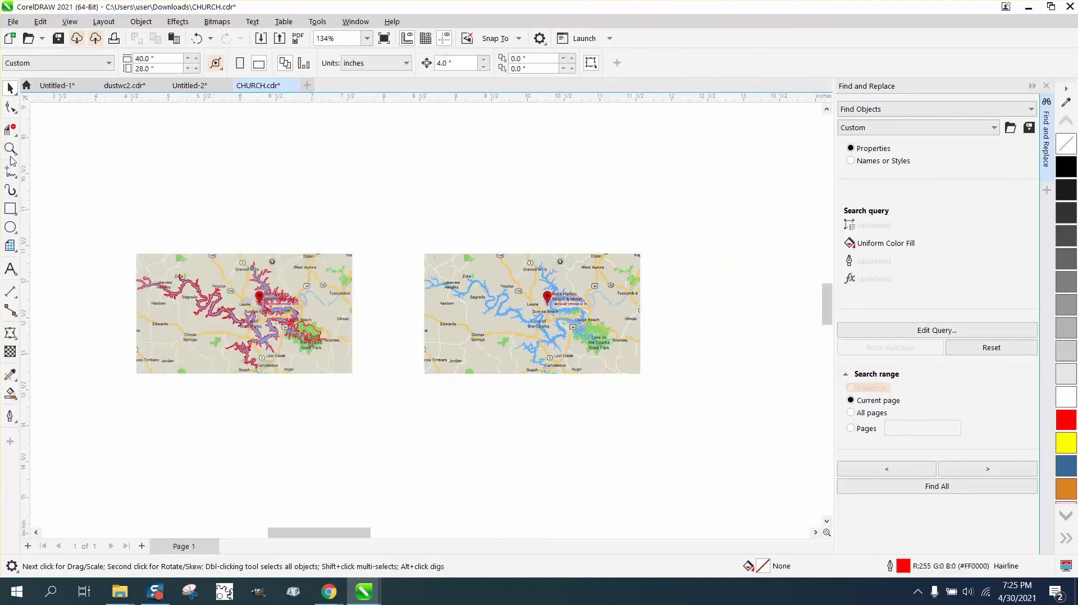
{"action": "key", "text": "z"}
{"action": "left_click_drag", "start_coordinate": [245, 286], "coordinate": [350, 348]}
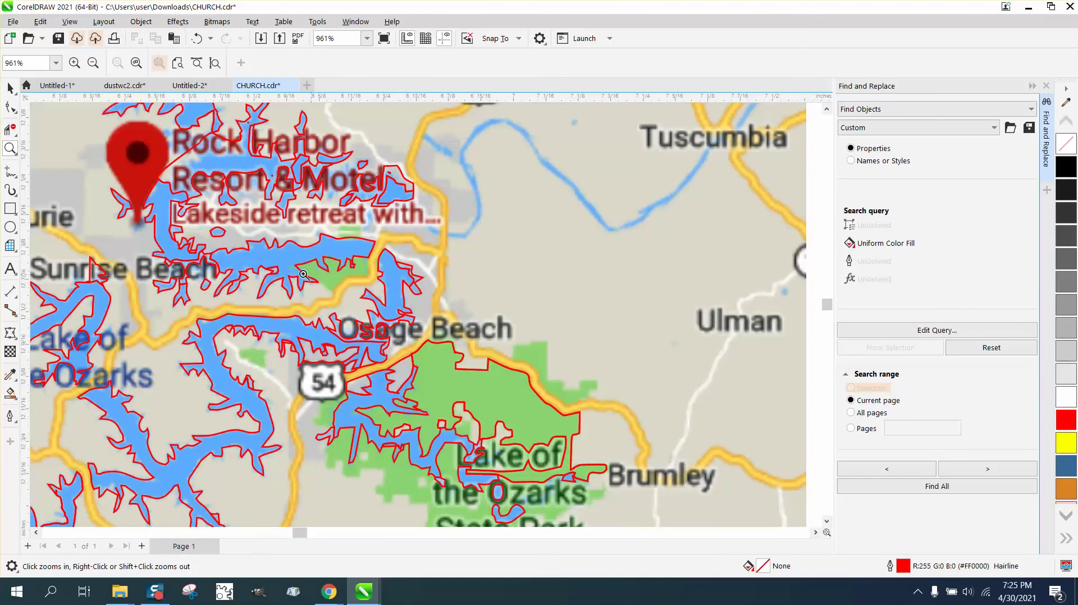
{"action": "left_click_drag", "start_coordinate": [182, 163], "coordinate": [366, 240]}
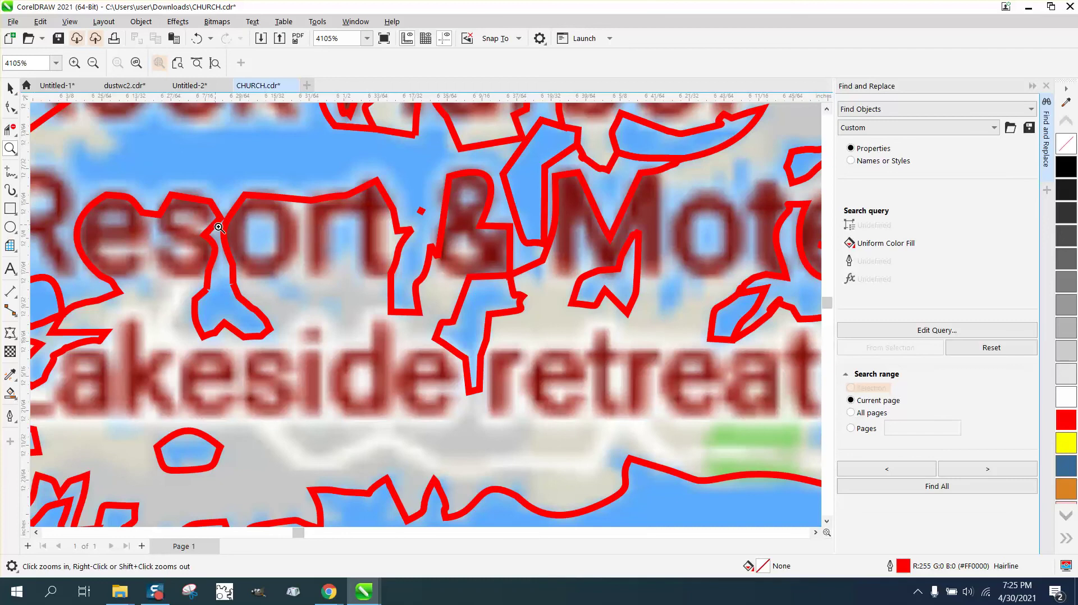
{"action": "scroll", "coordinate": [244, 233], "scroll_direction": "down", "scroll_amount": 1}
{"action": "scroll", "coordinate": [393, 250], "scroll_direction": "down", "scroll_amount": 5}
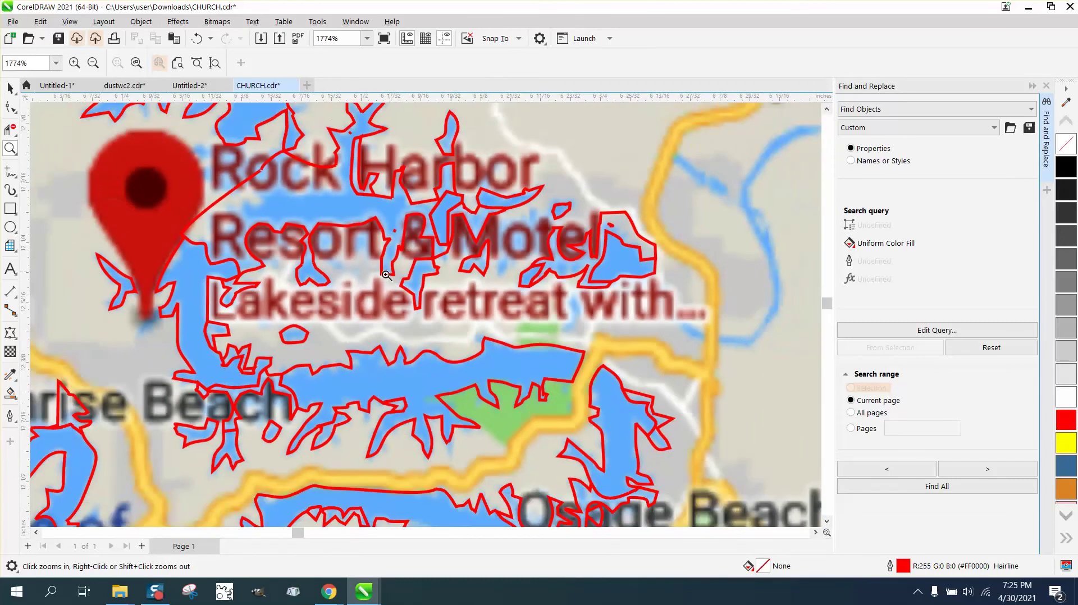
{"action": "left_click", "coordinate": [11, 130]}
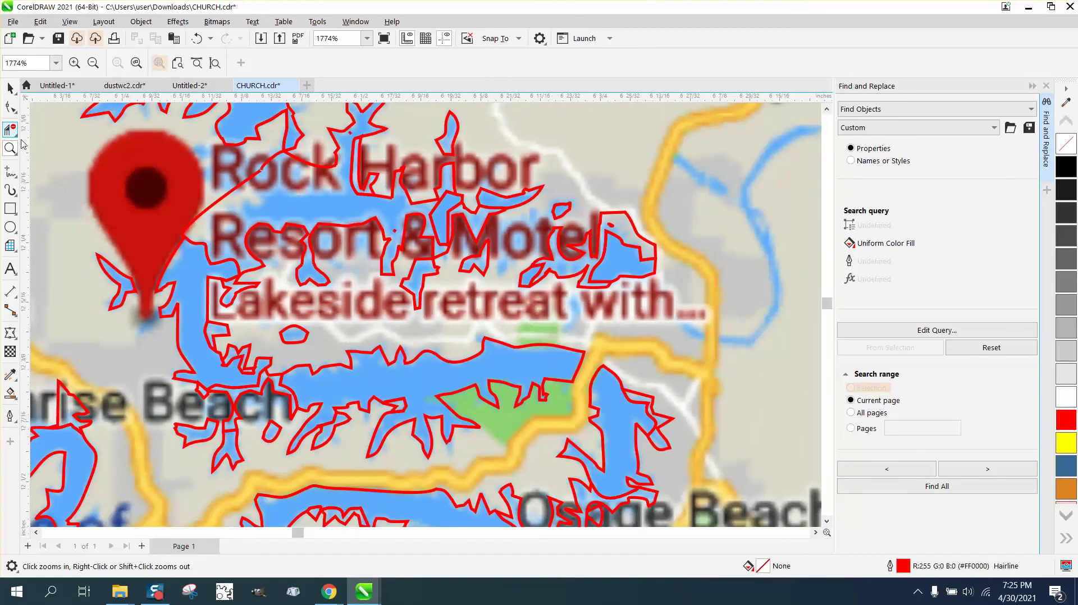
{"action": "left_click", "coordinate": [198, 239]}
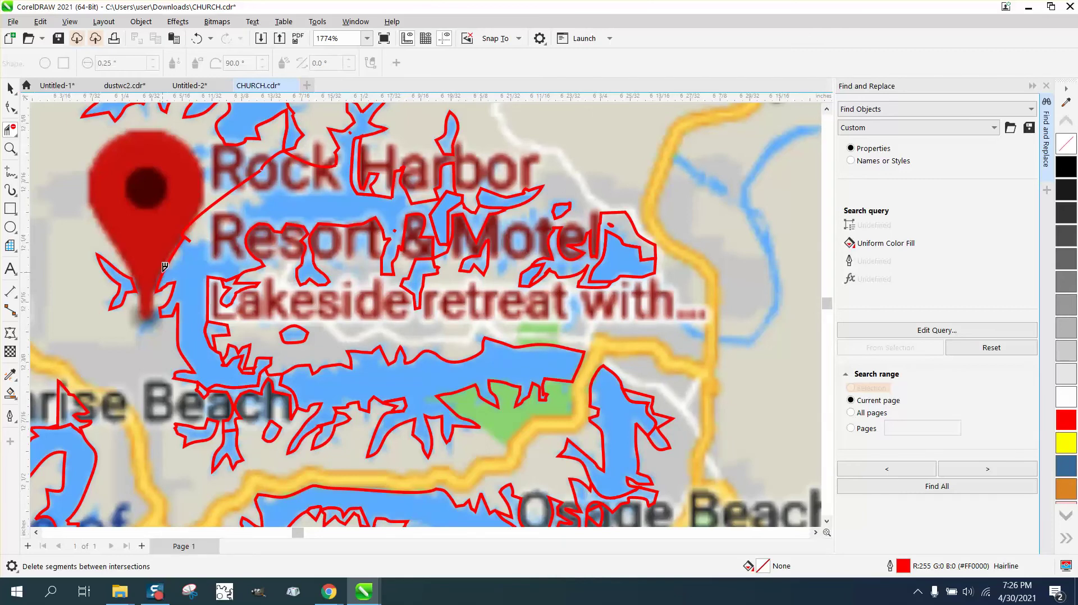
Move the underlying map bitmap 8 inches east, away from the traced outline.
{"action": "left_click", "coordinate": [10, 88]}
{"action": "scroll", "coordinate": [185, 235], "scroll_direction": "down", "scroll_amount": 2}
{"action": "scroll", "coordinate": [324, 275], "scroll_direction": "down", "scroll_amount": 3}
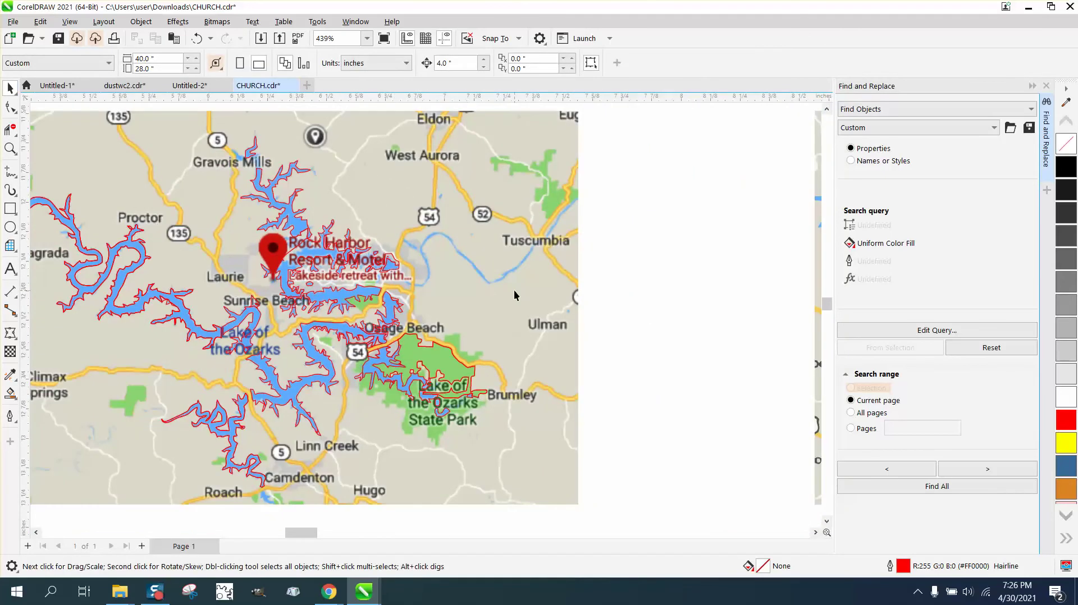
{"action": "left_click", "coordinate": [550, 296]}
{"action": "key", "text": "ctrl+End"}
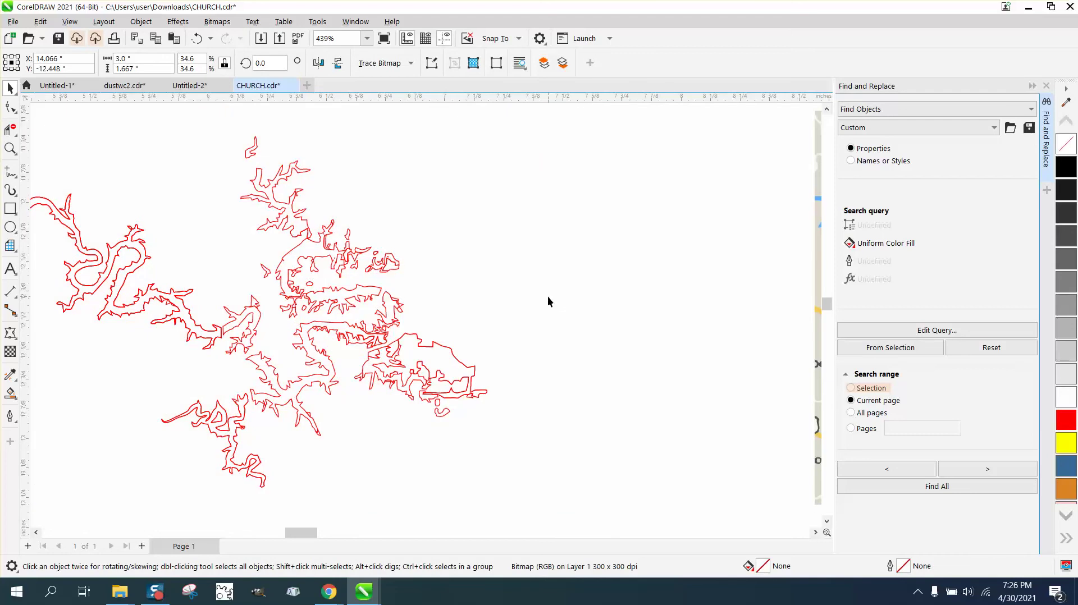
Delete the detached forked shape west of the shore, the segment closing the hooked inlet, and the stub at the west shoreline's bend.
{"action": "left_click", "coordinate": [11, 148]}
{"action": "left_click_drag", "start_coordinate": [248, 260], "coordinate": [309, 288]}
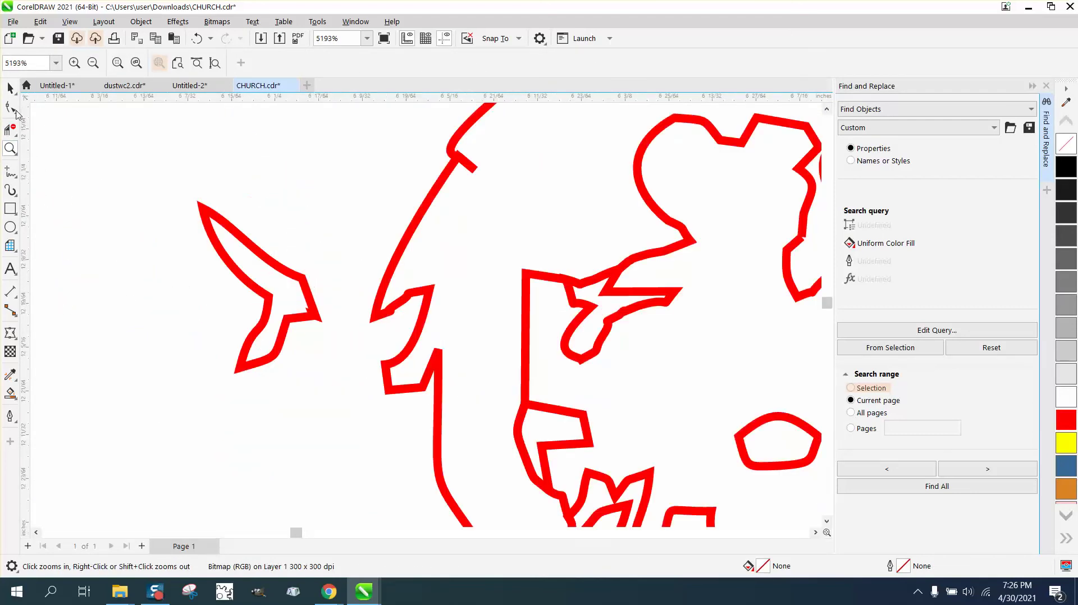
{"action": "left_click", "coordinate": [10, 129]}
{"action": "left_click_drag", "start_coordinate": [205, 184], "coordinate": [313, 375]}
{"action": "scroll", "coordinate": [294, 344], "scroll_direction": "down", "scroll_amount": 2}
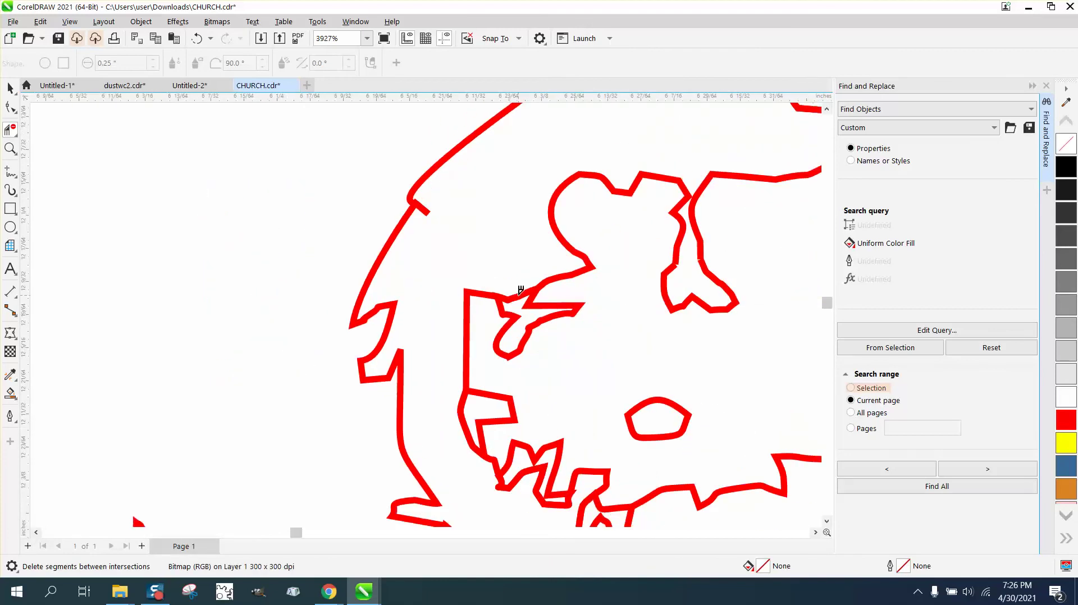
{"action": "left_click", "coordinate": [521, 295]}
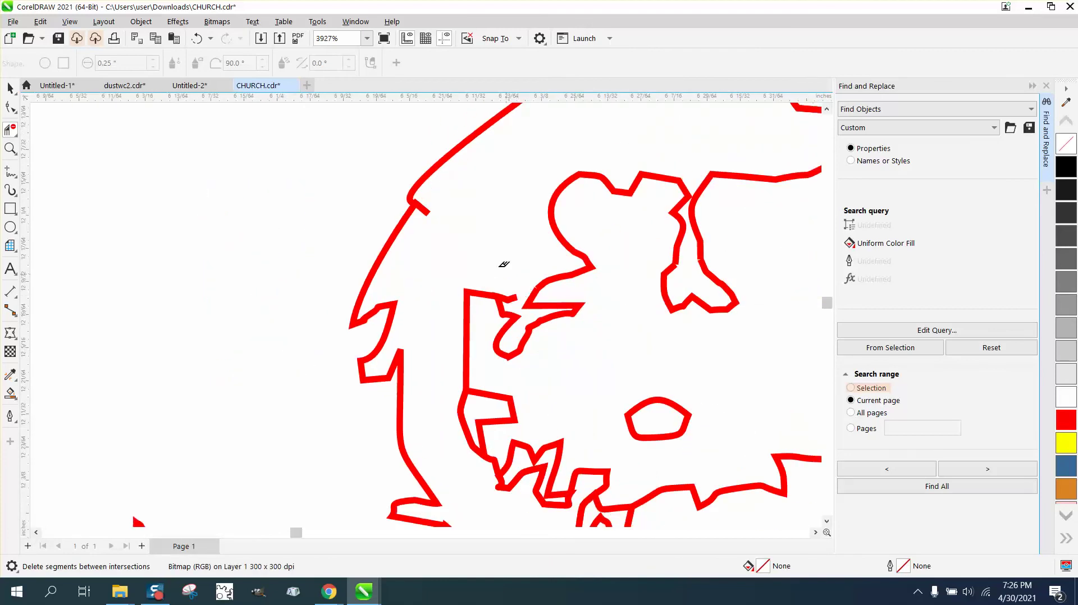
{"action": "left_click", "coordinate": [430, 207]}
Delete the jagged inner spurs along the inner shoreline at the southwest corner of the bend.
{"action": "scroll", "coordinate": [425, 253], "scroll_direction": "down", "scroll_amount": 1}
{"action": "scroll", "coordinate": [484, 280], "scroll_direction": "down", "scroll_amount": 1}
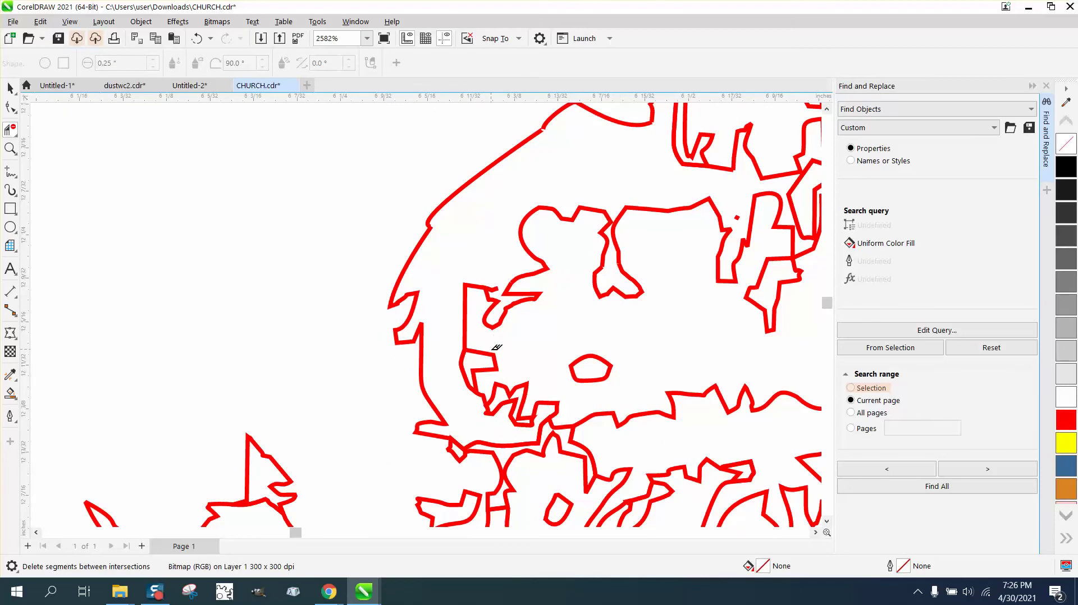
{"action": "left_click", "coordinate": [487, 365]}
{"action": "left_click", "coordinate": [505, 387]}
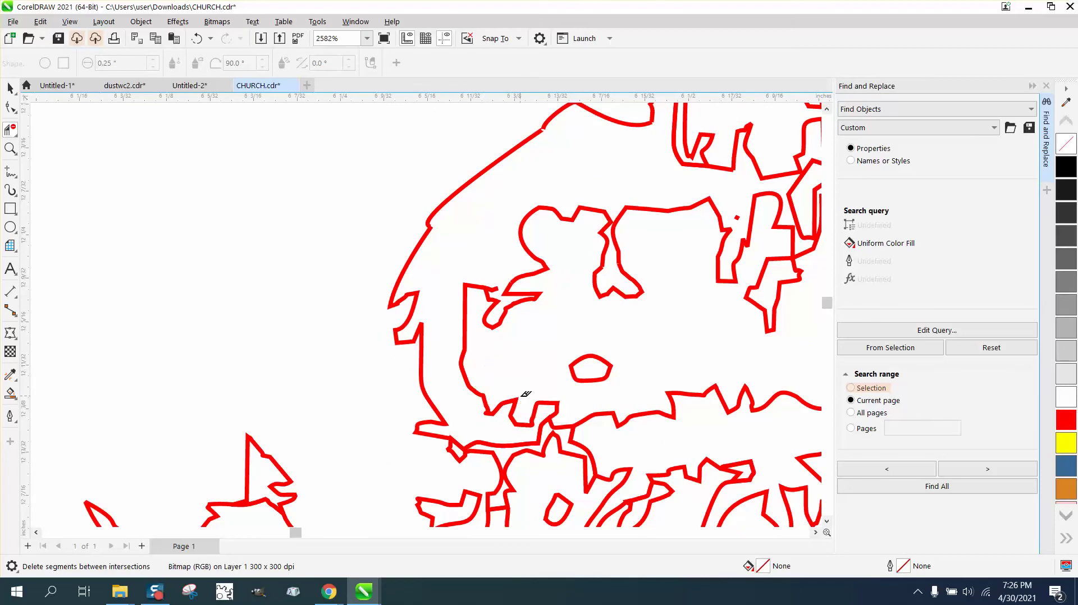
Delete the line segments crossing the channel just south of the bend's southwest corner.
{"action": "left_click", "coordinate": [589, 448]}
{"action": "left_click", "coordinate": [542, 438]}
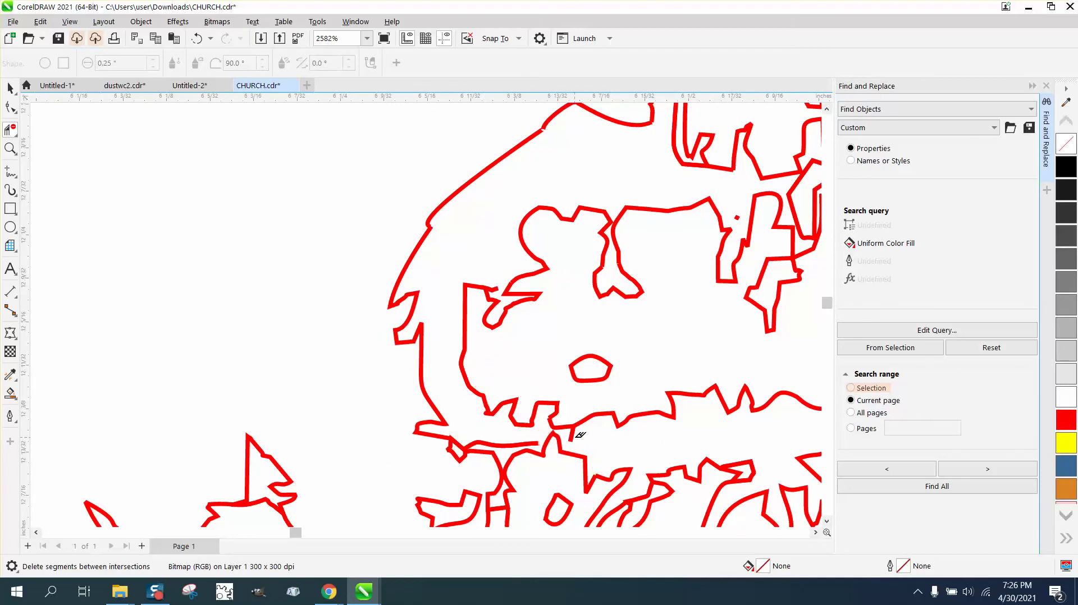
{"action": "left_click", "coordinate": [527, 443]}
{"action": "left_click", "coordinate": [484, 442]}
{"action": "left_click", "coordinate": [464, 445]}
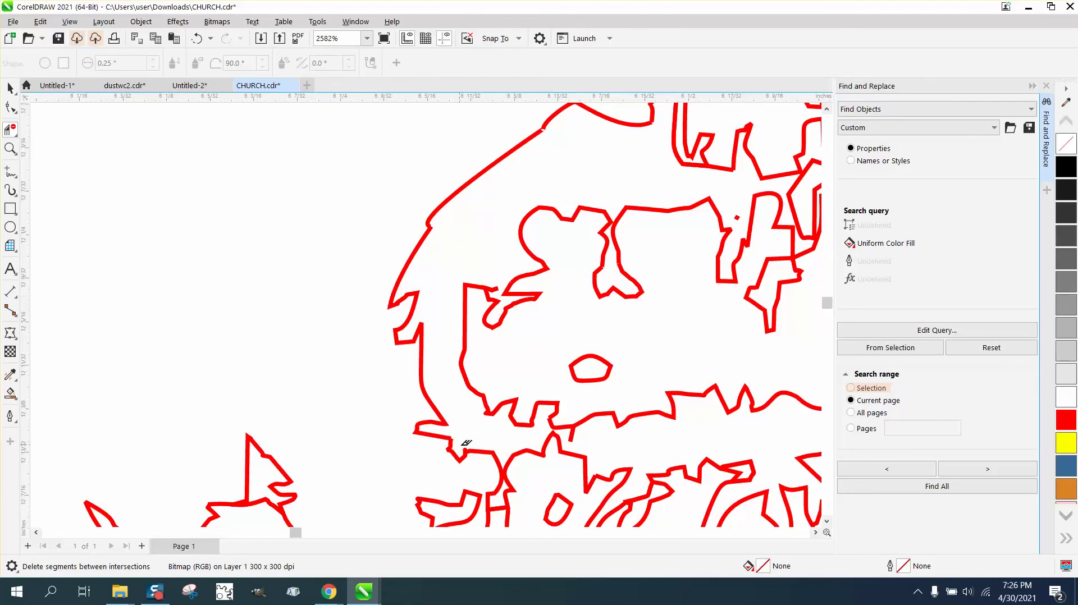
Delete the short segment on the south shore inlet and the base line closing the triangular inlet to the southwest.
{"action": "scroll", "coordinate": [582, 456], "scroll_direction": "down", "scroll_amount": 1}
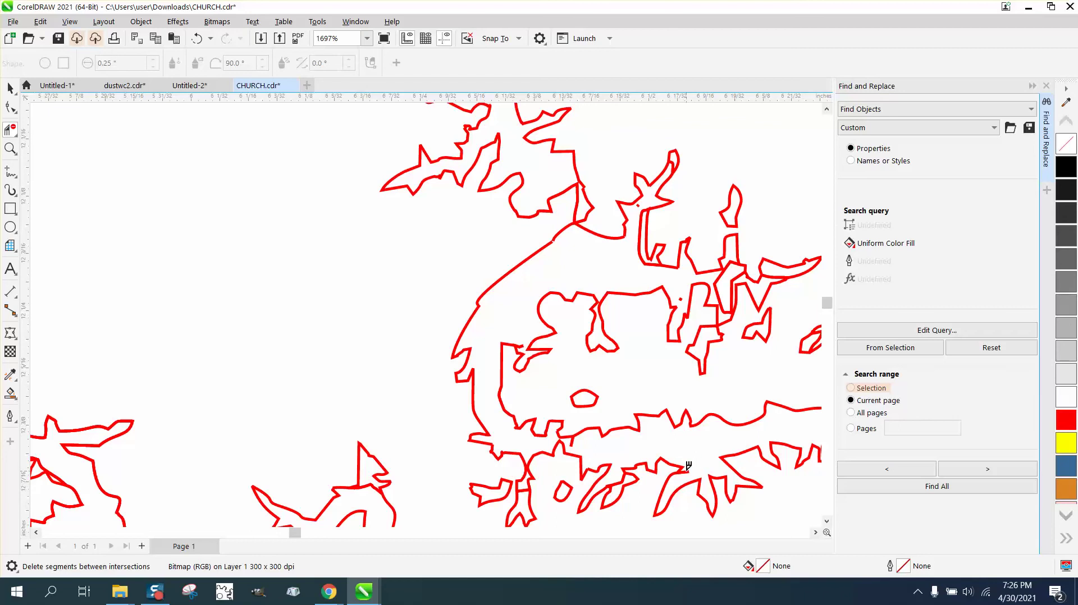
{"action": "left_click", "coordinate": [688, 468]}
{"action": "left_click", "coordinate": [369, 483]}
Delete the crossing loop segments beside the traced M and the pointed tail hanging southwest of it.
{"action": "scroll", "coordinate": [372, 466], "scroll_direction": "down", "scroll_amount": 1}
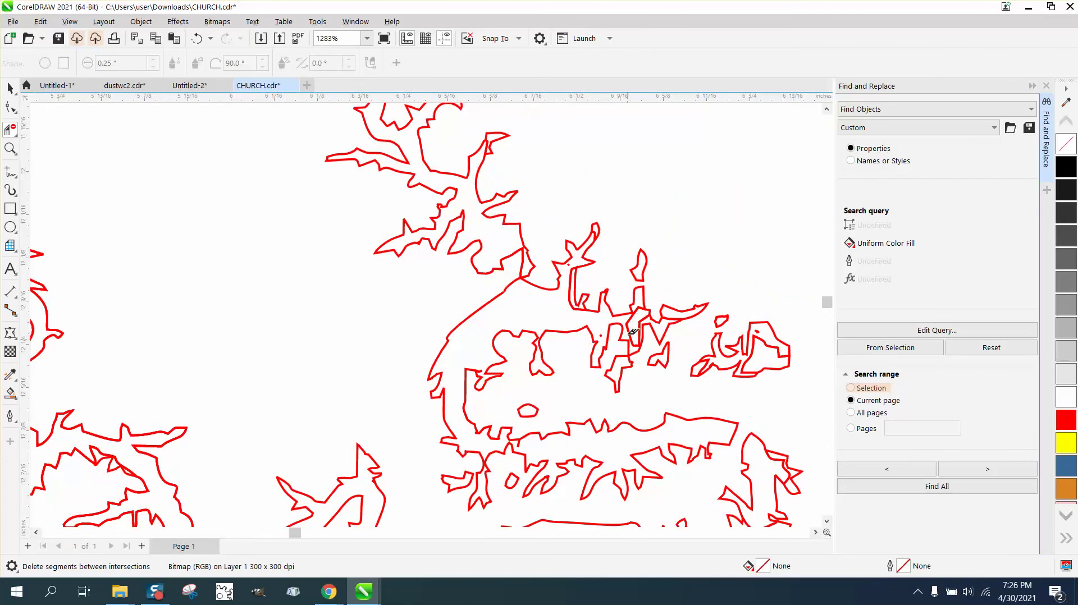
{"action": "left_click", "coordinate": [629, 319]}
{"action": "left_click", "coordinate": [640, 317]}
{"action": "left_click", "coordinate": [630, 318]}
{"action": "left_click", "coordinate": [621, 372]}
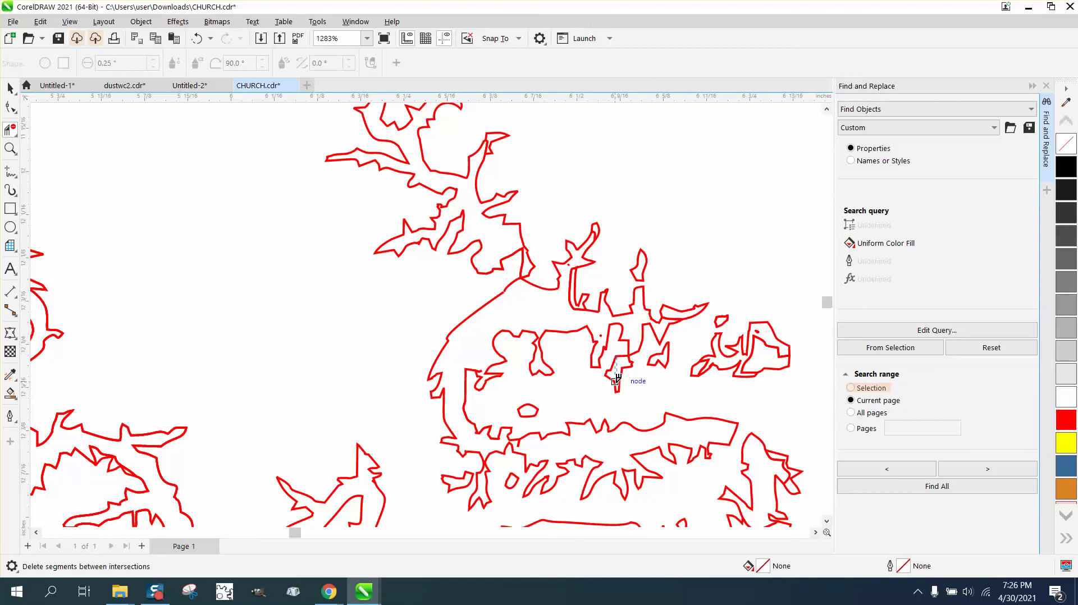
Delete the leftover inner segments in the easternmost lettering cluster and the short segment on the inlet south of it.
{"action": "left_click", "coordinate": [709, 359]}
{"action": "left_click", "coordinate": [753, 351]}
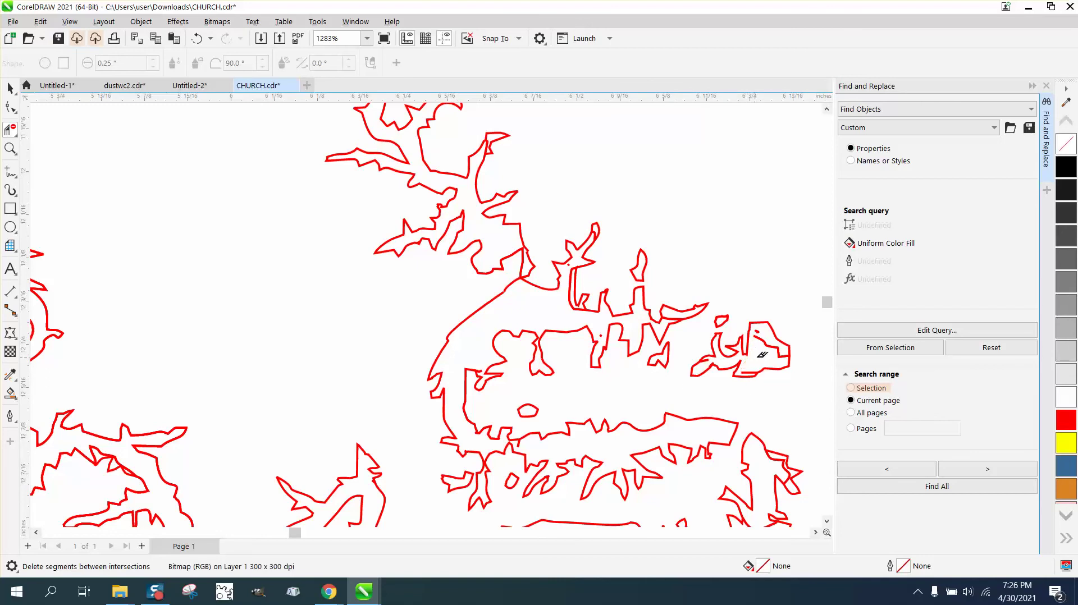
{"action": "left_click", "coordinate": [771, 342]}
{"action": "left_click", "coordinate": [761, 329]}
{"action": "left_click", "coordinate": [751, 369]}
{"action": "left_click", "coordinate": [776, 455]}
{"action": "scroll", "coordinate": [717, 433], "scroll_direction": "down", "scroll_amount": 5}
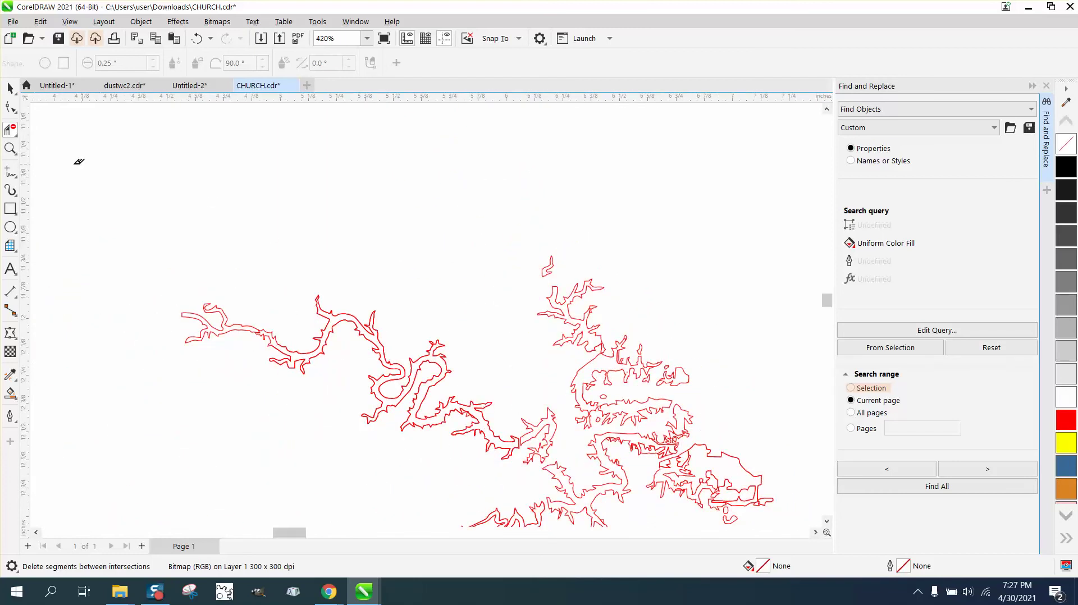
{"action": "left_click", "coordinate": [10, 148]}
{"action": "left_click_drag", "start_coordinate": [629, 431], "coordinate": [729, 476]}
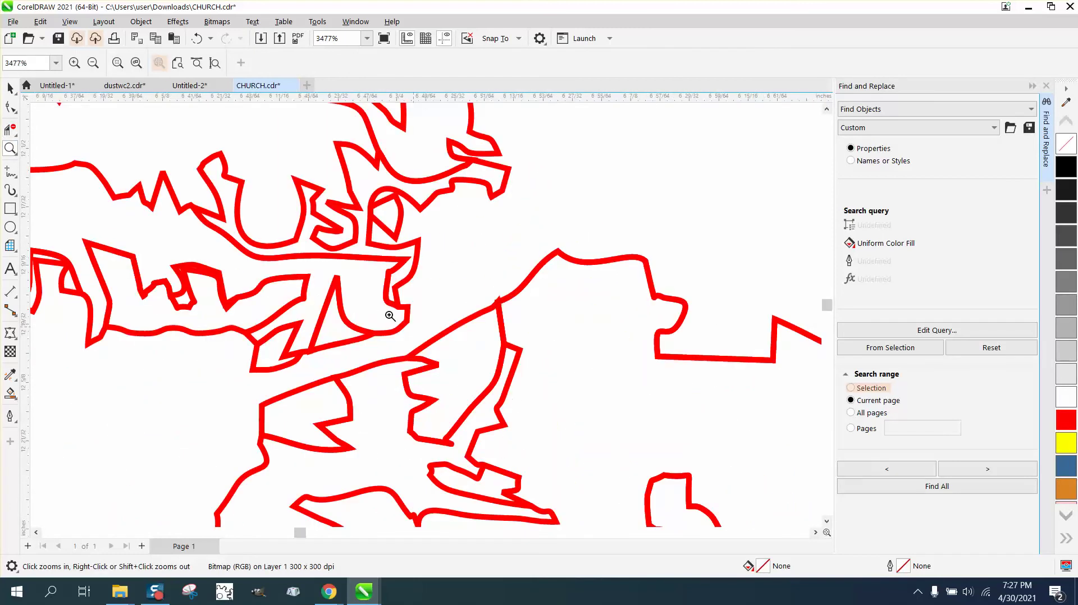
{"action": "scroll", "coordinate": [590, 303], "scroll_direction": "down", "scroll_amount": 4}
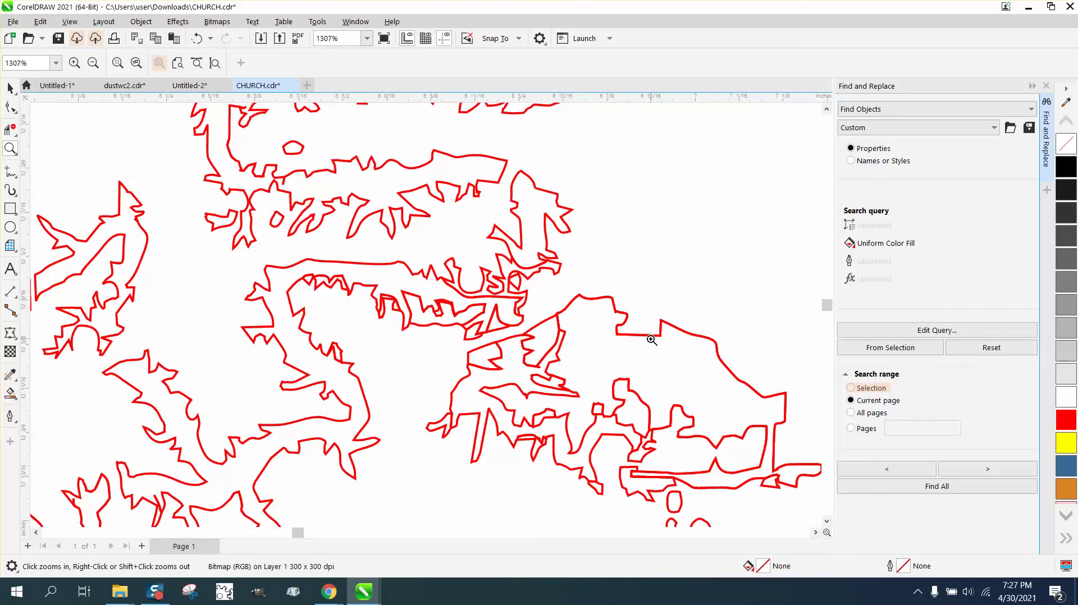
{"action": "scroll", "coordinate": [651, 340], "scroll_direction": "down", "scroll_amount": 5}
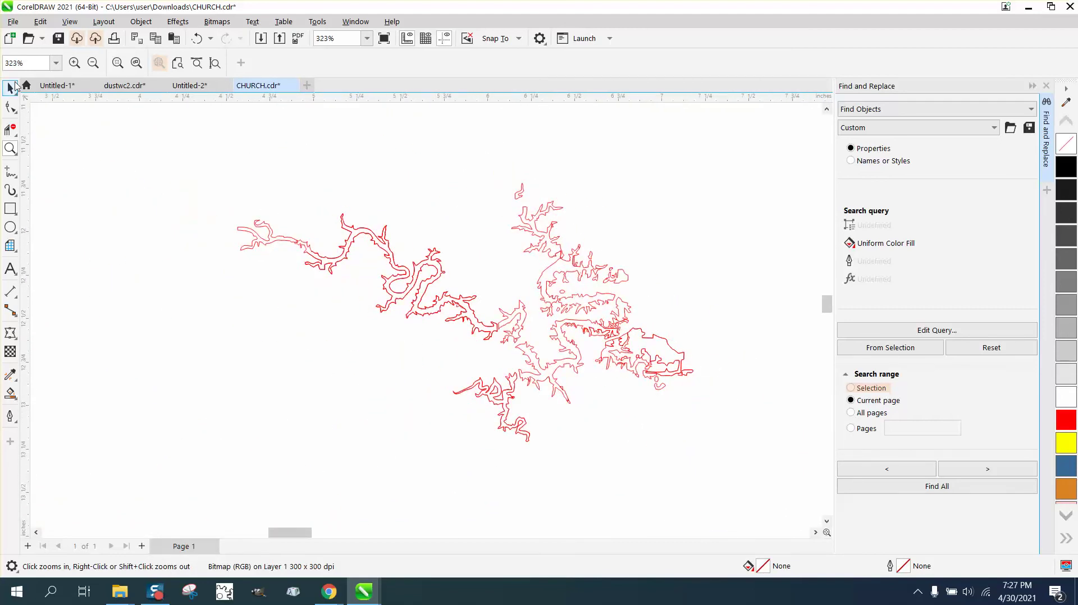
Try a green Smart Fill in the lake's western channel, inspect its western end, and undo the fill.
{"action": "left_click", "coordinate": [14, 86]}
{"action": "left_click", "coordinate": [9, 395]}
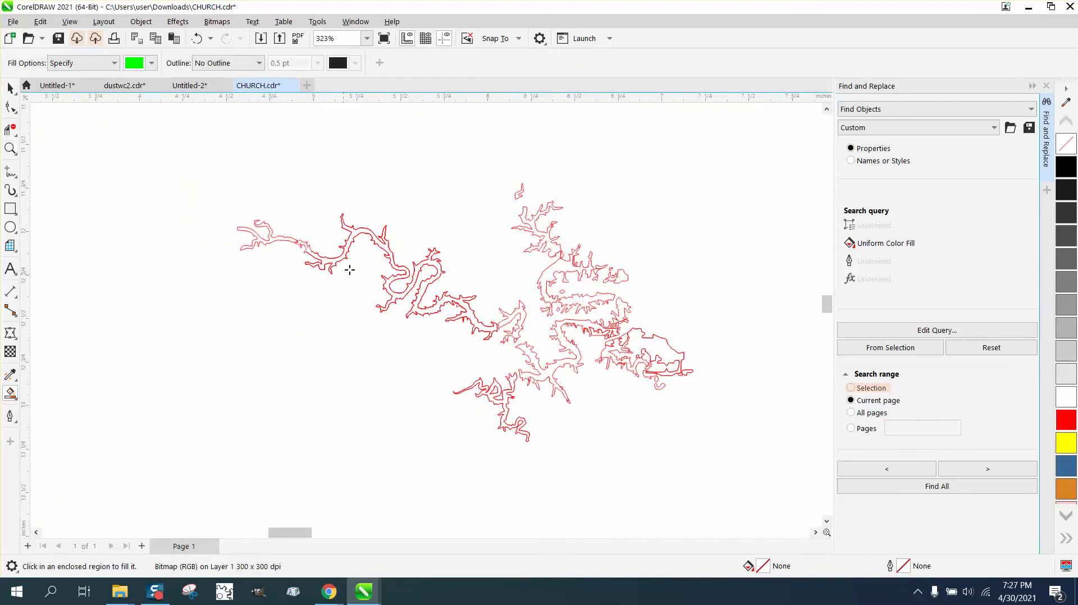
{"action": "left_click", "coordinate": [335, 260]}
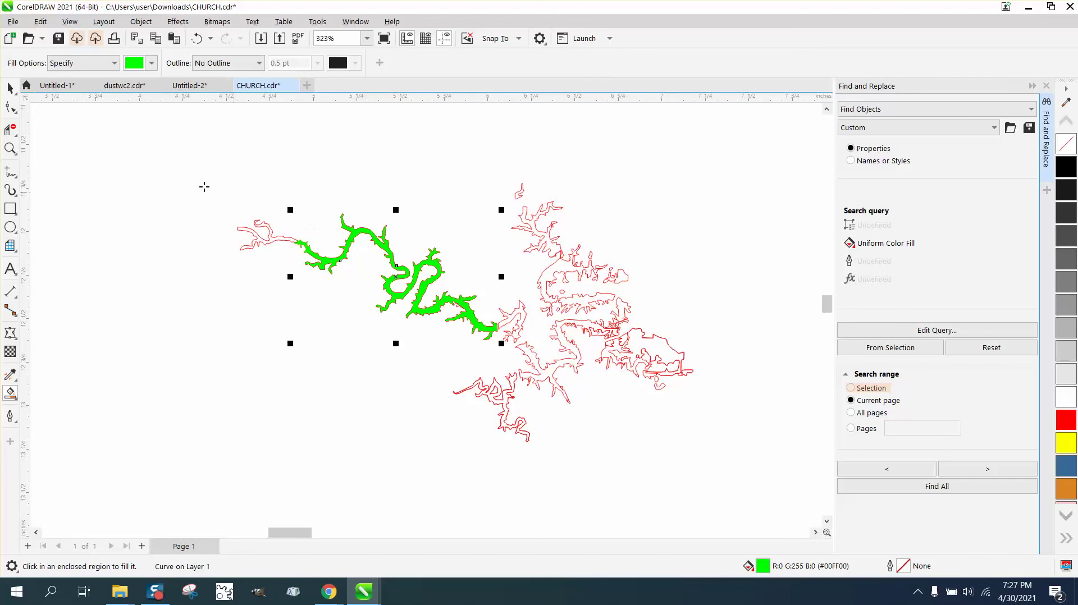
{"action": "left_click", "coordinate": [10, 148]}
{"action": "left_click_drag", "start_coordinate": [287, 237], "coordinate": [358, 275]}
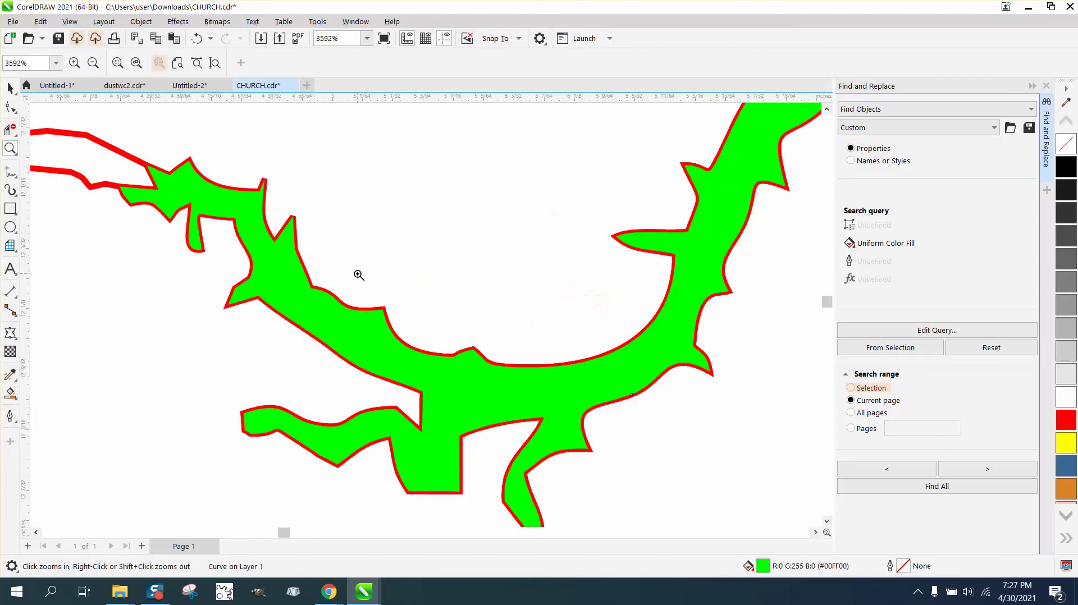
{"action": "left_click", "coordinate": [197, 38]}
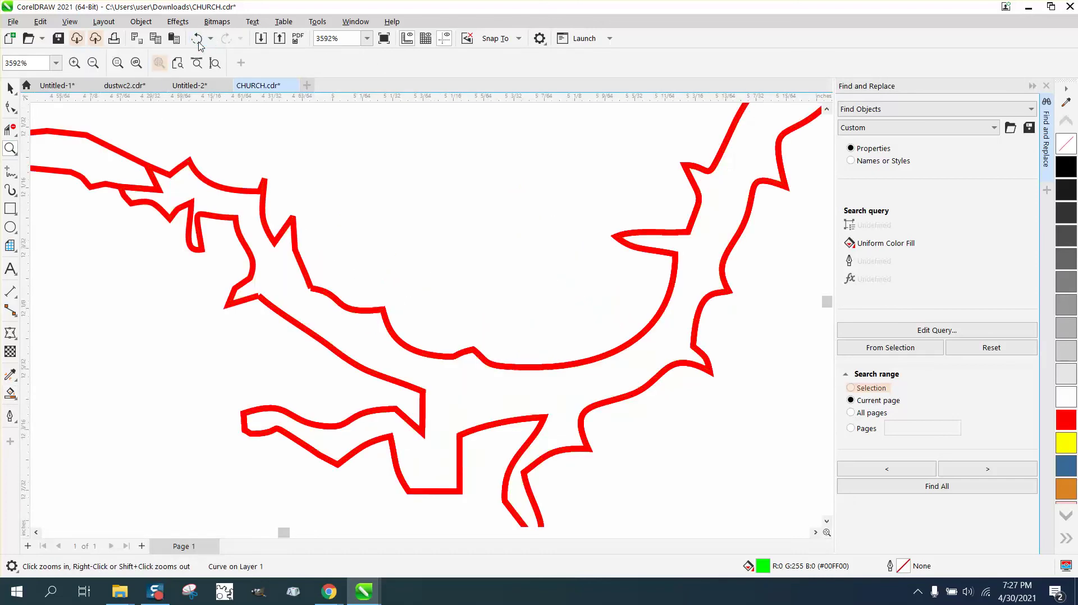
Delete the two short segments crossing the western channel where the fill was blocked.
{"action": "left_click", "coordinate": [13, 130]}
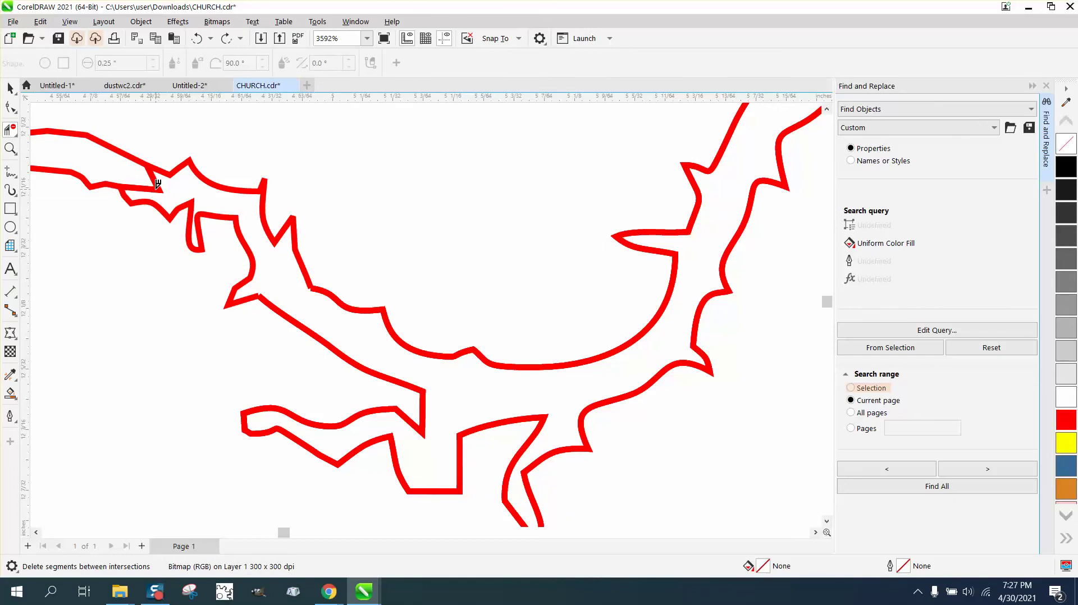
{"action": "left_click", "coordinate": [156, 189]}
{"action": "left_click", "coordinate": [156, 182]}
Draw a rectangle about 3.37 by 1.86 inches around the entire red lake outline.
{"action": "scroll", "coordinate": [359, 304], "scroll_direction": "down", "scroll_amount": 1}
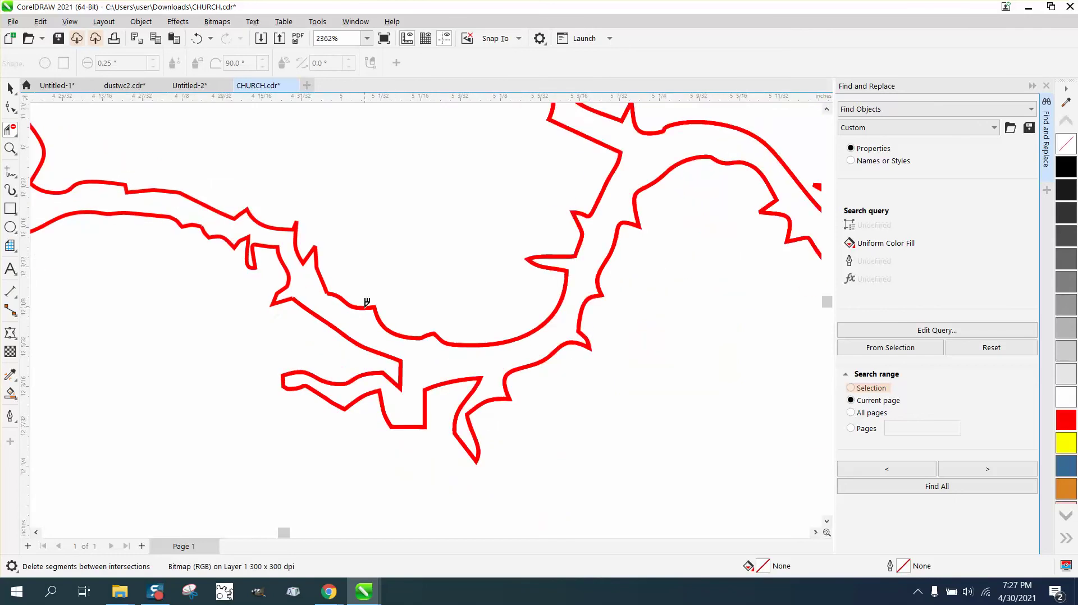
{"action": "scroll", "coordinate": [367, 303], "scroll_direction": "down", "scroll_amount": 3}
{"action": "scroll", "coordinate": [157, 269], "scroll_direction": "down", "scroll_amount": 1}
{"action": "scroll", "coordinate": [214, 255], "scroll_direction": "down", "scroll_amount": 1}
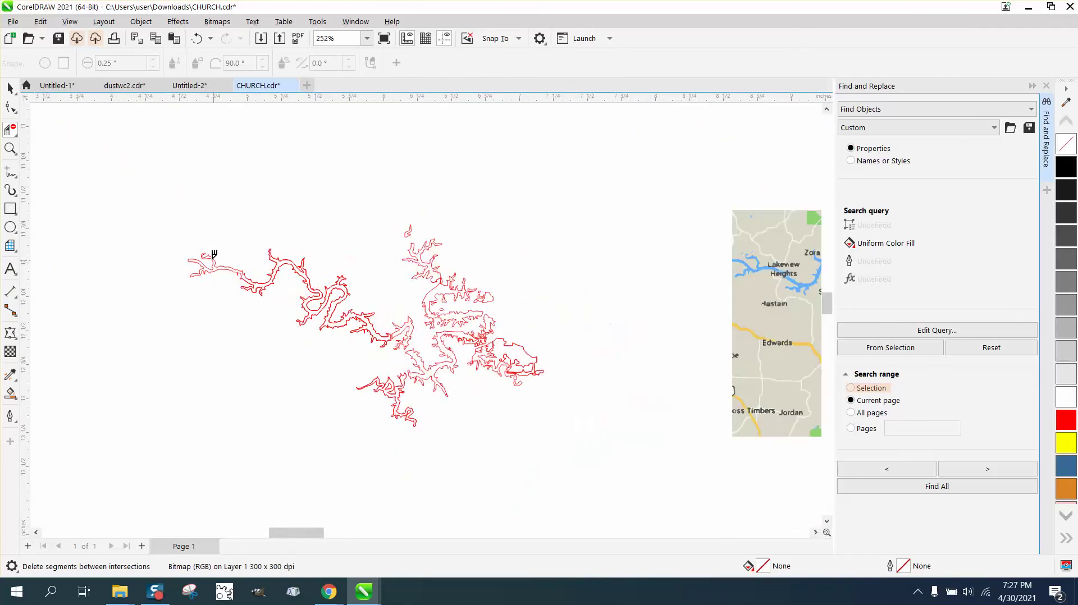
{"action": "left_click", "coordinate": [10, 190]}
{"action": "left_click", "coordinate": [13, 209]}
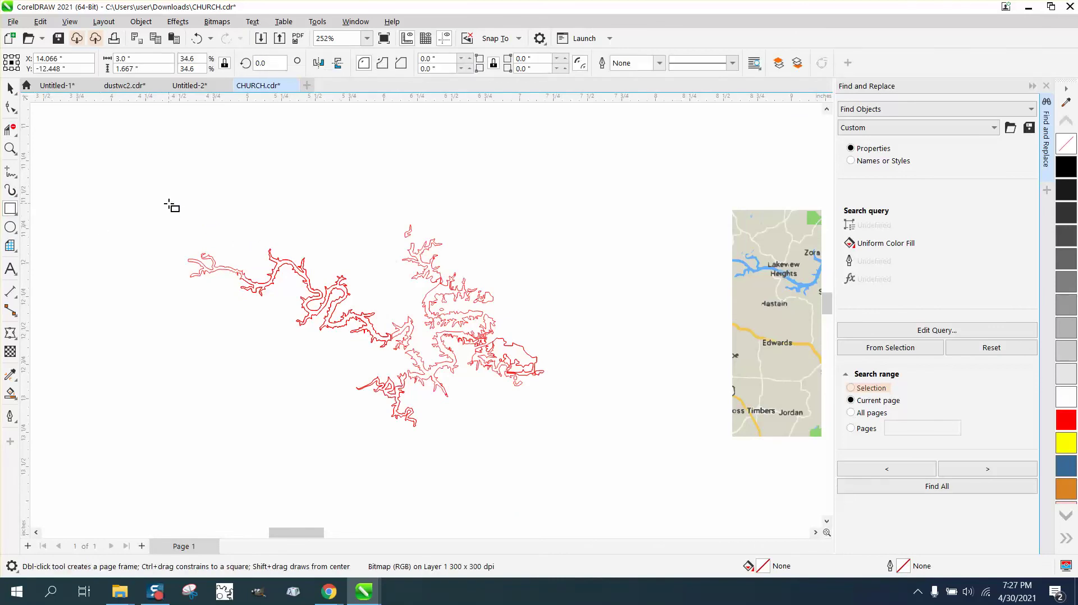
{"action": "left_click_drag", "start_coordinate": [167, 211], "coordinate": [627, 464]}
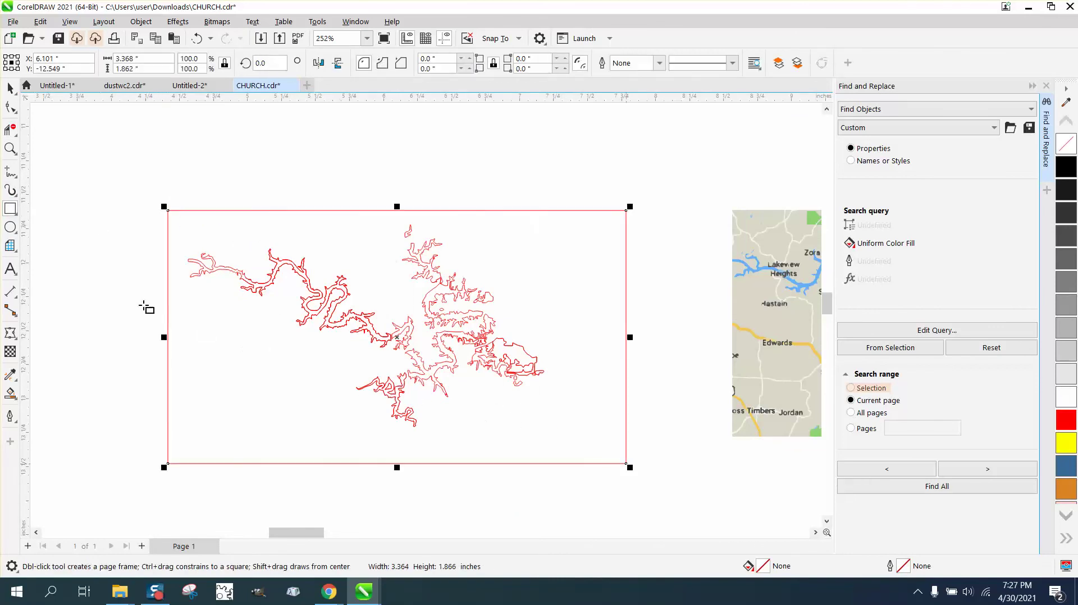
Try green Smart Fills in the western arm, the central inlet and the southern branch, undoing each one.
{"action": "left_click", "coordinate": [12, 394]}
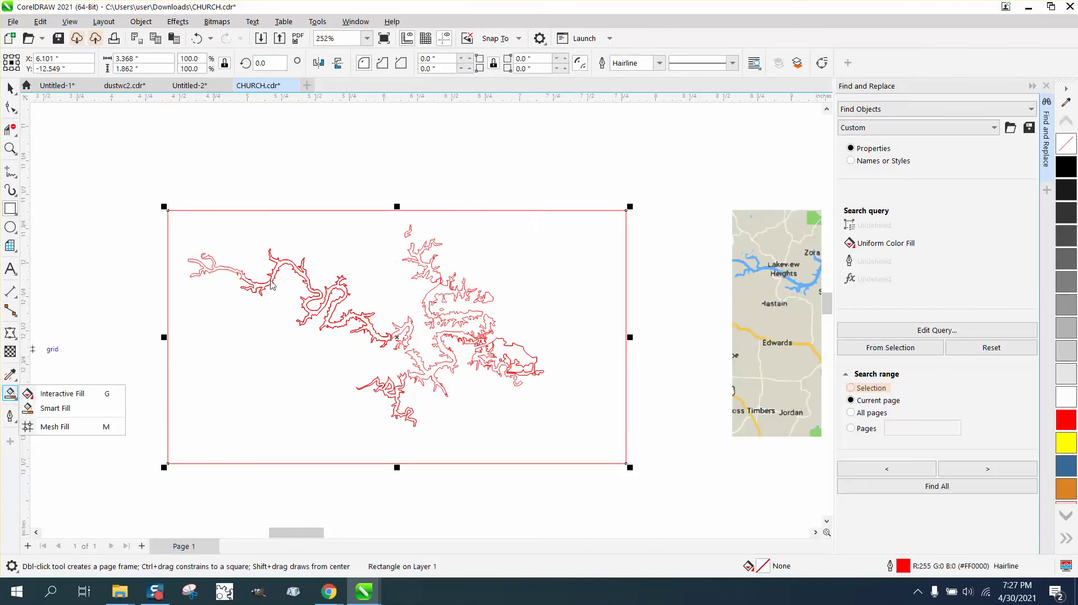
{"action": "left_click", "coordinate": [84, 409]}
{"action": "left_click", "coordinate": [228, 269]}
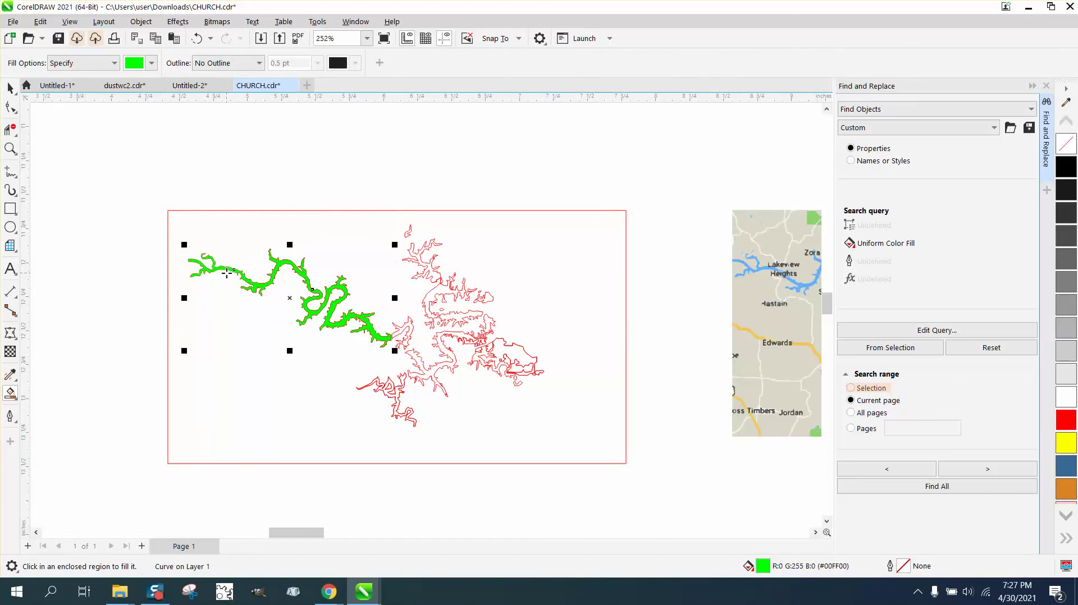
{"action": "key", "text": "ctrl+z"}
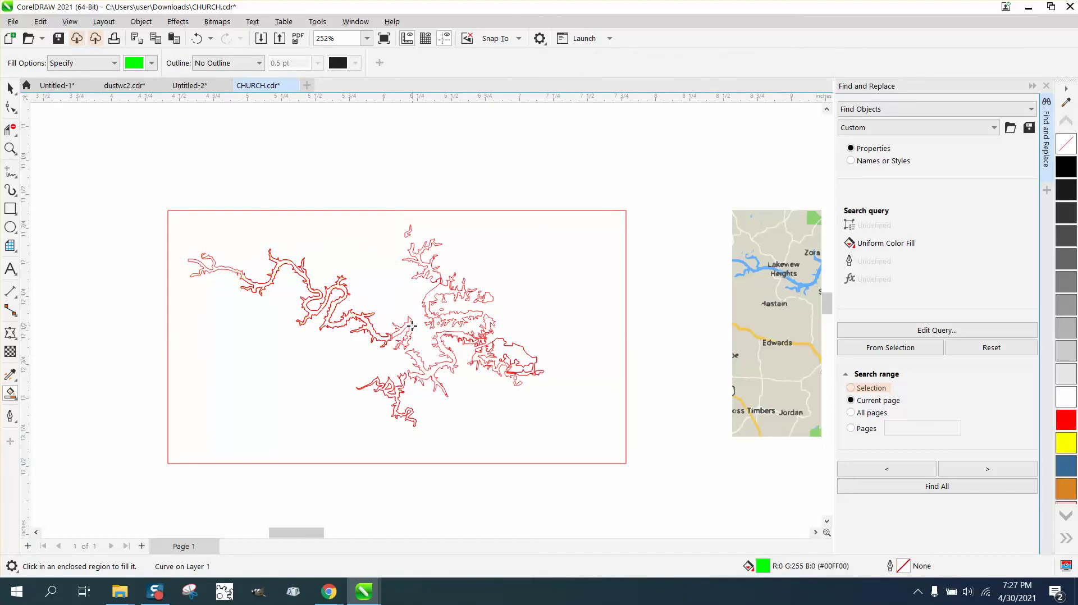
{"action": "left_click", "coordinate": [411, 326]}
{"action": "key", "text": "ctrl+z"}
{"action": "left_click", "coordinate": [392, 389]}
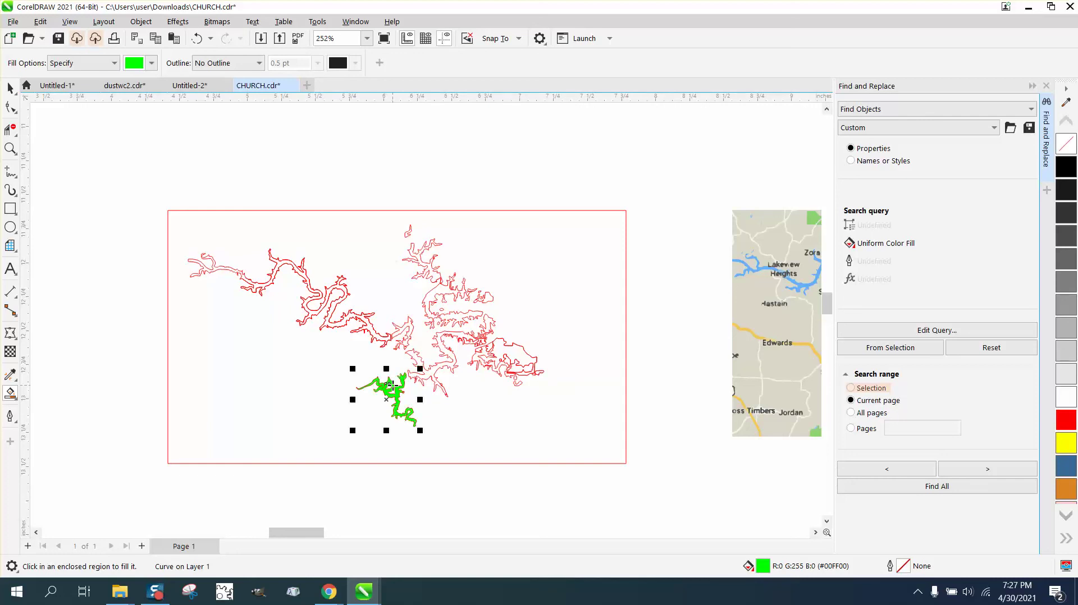
{"action": "key", "text": "ctrl+z"}
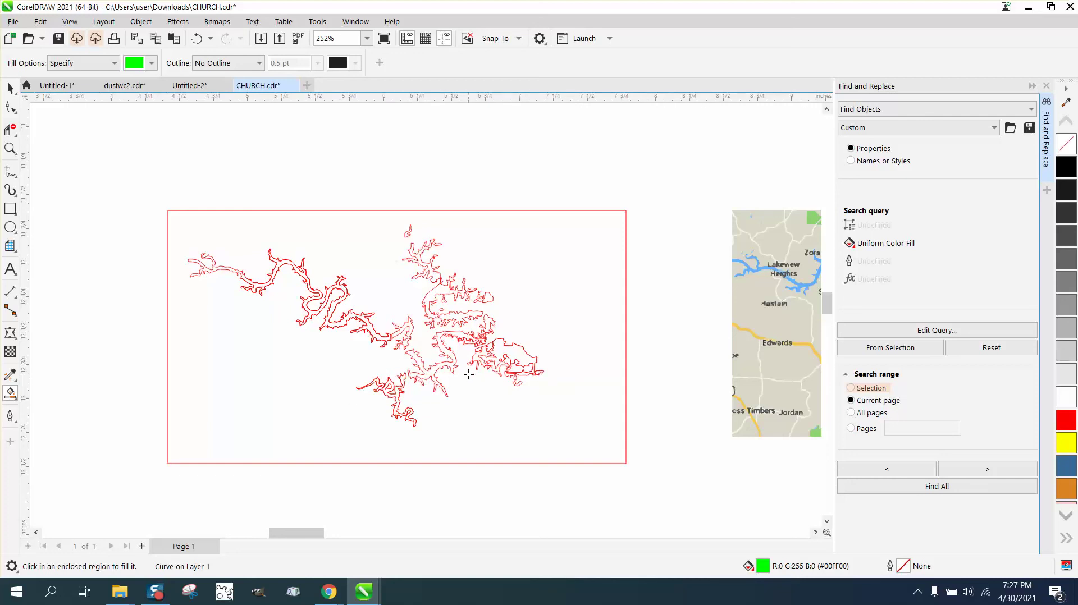
Try a green Smart Fill among the northeastern channels and undo it.
{"action": "left_click", "coordinate": [454, 316]}
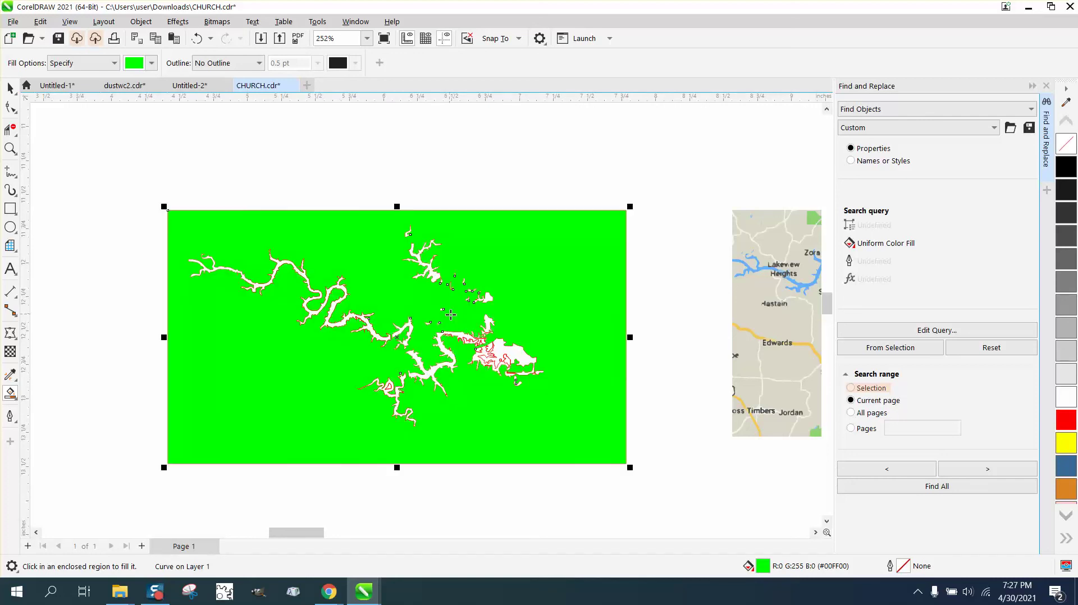
{"action": "left_click", "coordinate": [196, 38]}
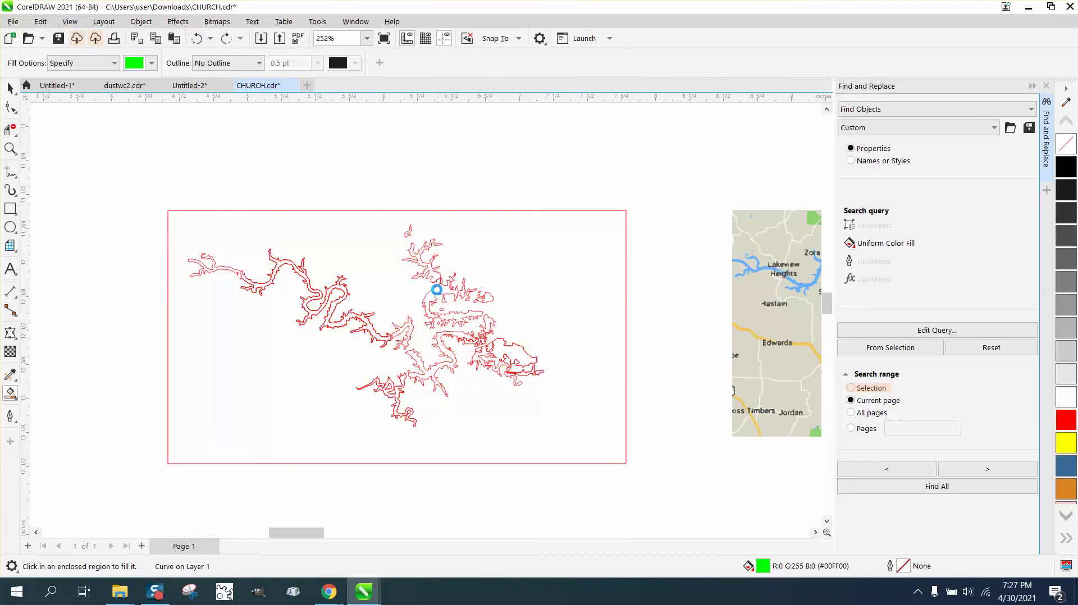
{"action": "left_click", "coordinate": [197, 38]}
Move the end node of the diagonal northwest shoreline segment in the eastern lake onto the adjoining curve to close the gap.
{"action": "left_click", "coordinate": [10, 148]}
{"action": "left_click_drag", "start_coordinate": [408, 273], "coordinate": [514, 340]}
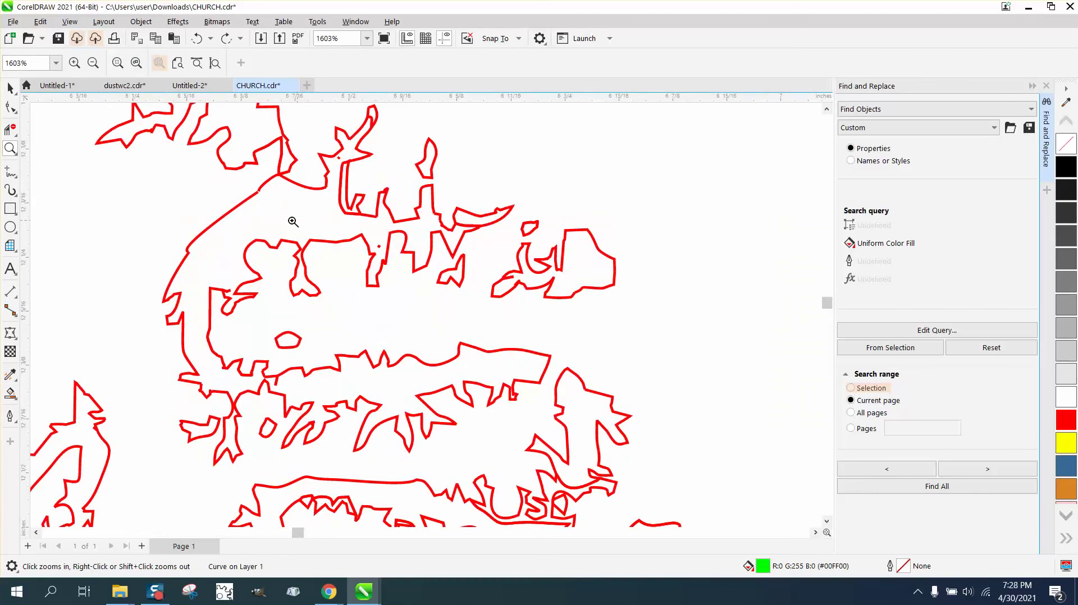
{"action": "left_click_drag", "start_coordinate": [248, 189], "coordinate": [272, 199]}
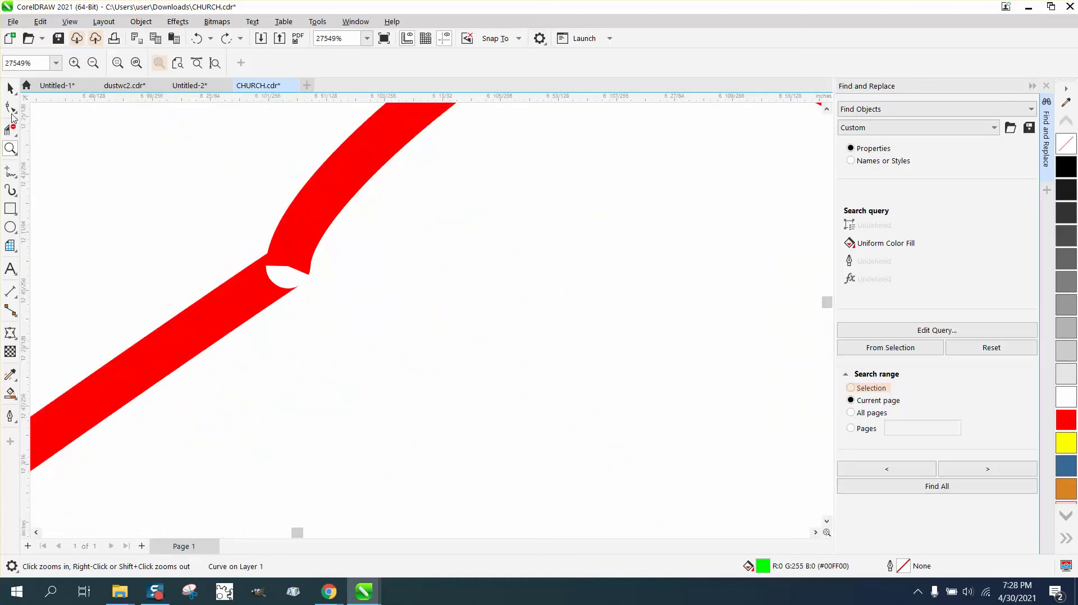
{"action": "left_click", "coordinate": [11, 109]}
{"action": "left_click", "coordinate": [254, 276]}
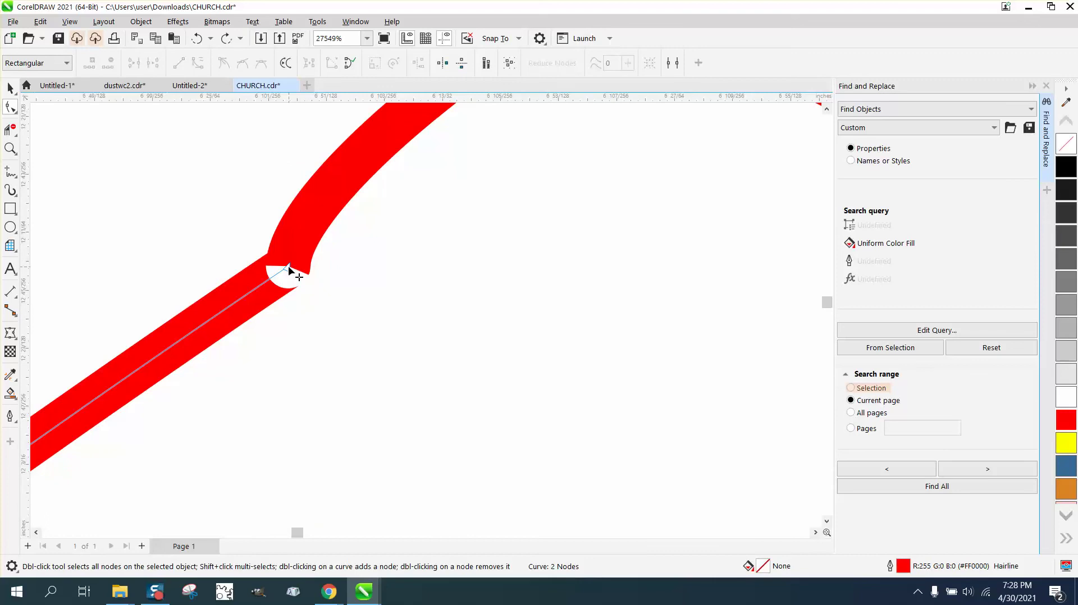
{"action": "left_click_drag", "start_coordinate": [288, 268], "coordinate": [248, 297]}
{"action": "left_click_drag", "start_coordinate": [290, 268], "coordinate": [296, 245]}
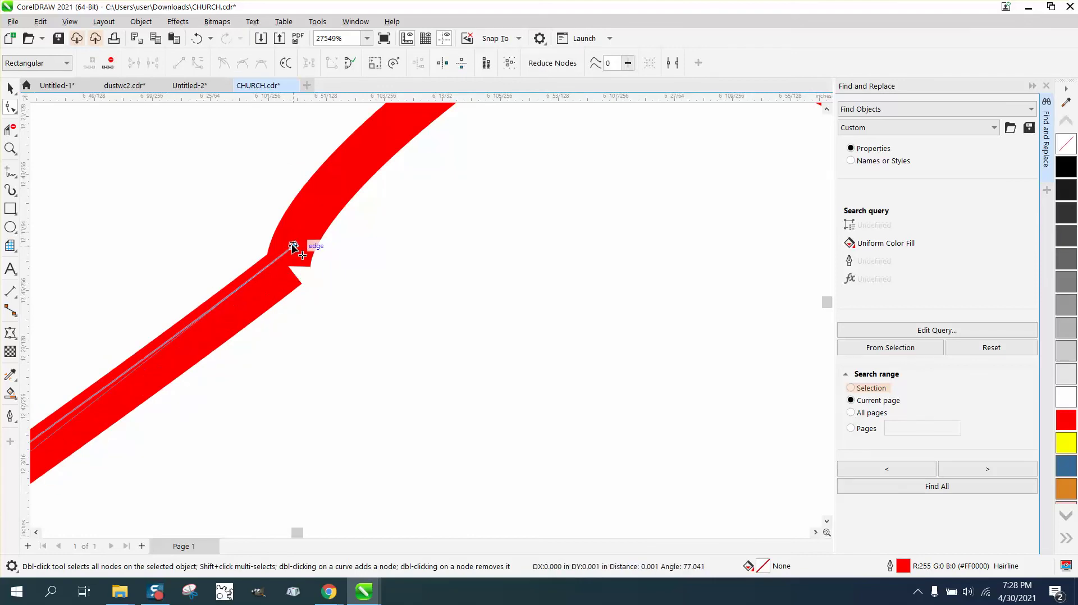
Try the green Smart Fill again beside the repaired shoreline joint and undo it.
{"action": "left_click", "coordinate": [10, 393]}
{"action": "scroll", "coordinate": [313, 292], "scroll_direction": "down", "scroll_amount": 7}
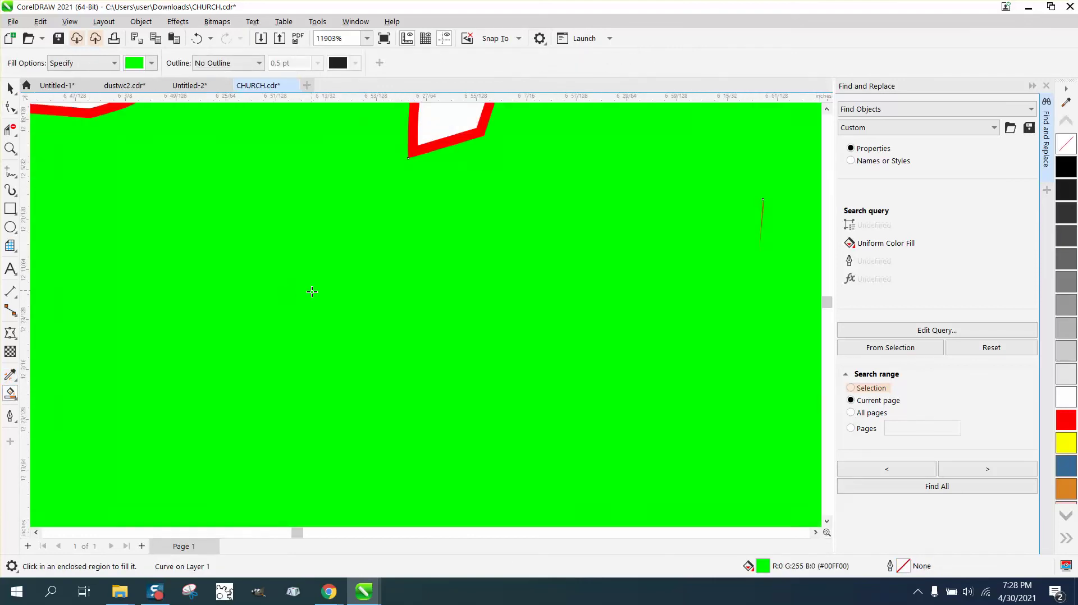
{"action": "scroll", "coordinate": [331, 274], "scroll_direction": "down", "scroll_amount": 3}
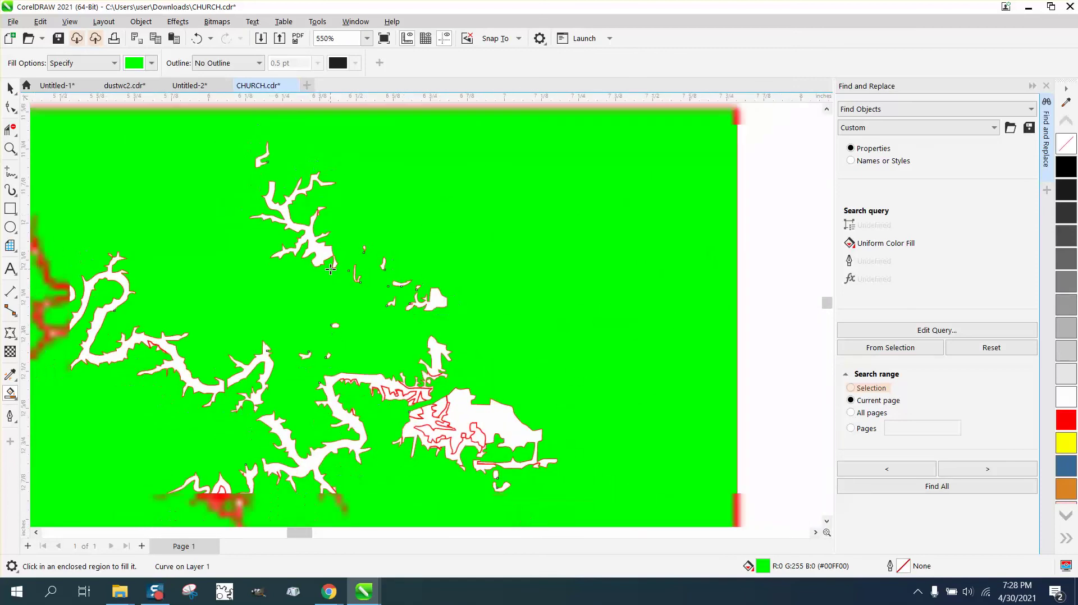
{"action": "left_click", "coordinate": [198, 38]}
Try moving the western and eastern pieces of the green lake copy away from the rest, undoing each move.
{"action": "scroll", "coordinate": [537, 356], "scroll_direction": "down", "scroll_amount": 4}
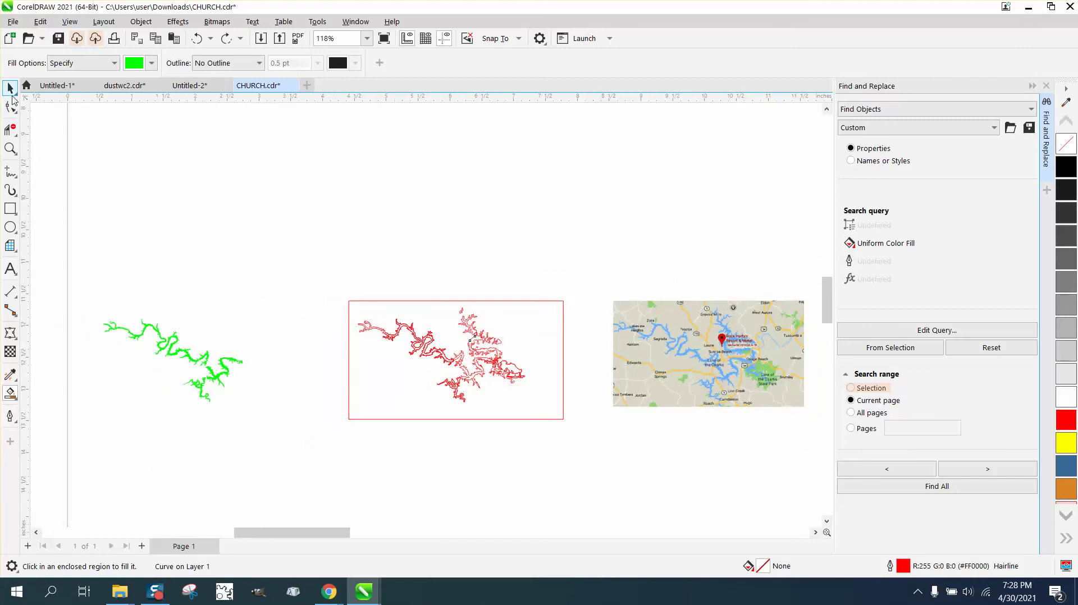
{"action": "left_click", "coordinate": [10, 148]}
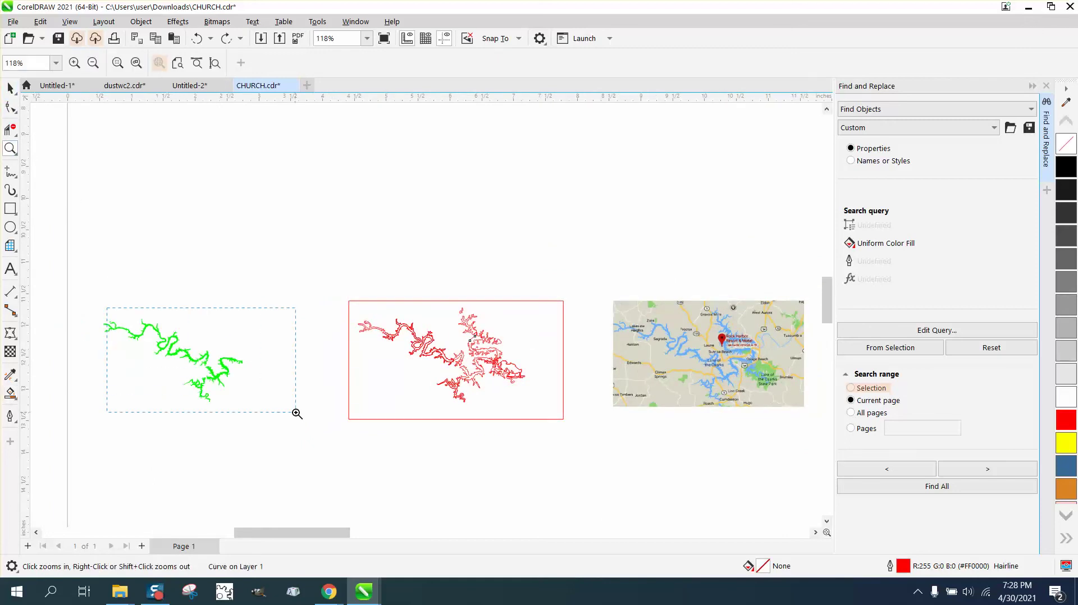
{"action": "key", "text": "shift+F2"}
{"action": "scroll", "coordinate": [336, 309], "scroll_direction": "down", "scroll_amount": 1}
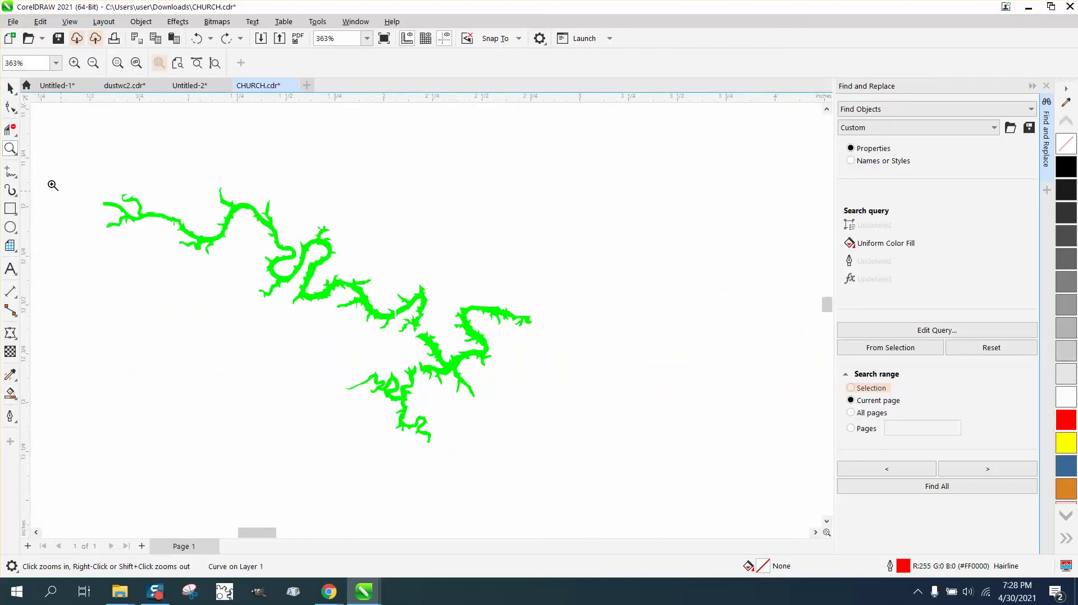
{"action": "left_click", "coordinate": [10, 88]}
{"action": "left_click", "coordinate": [43, 110]}
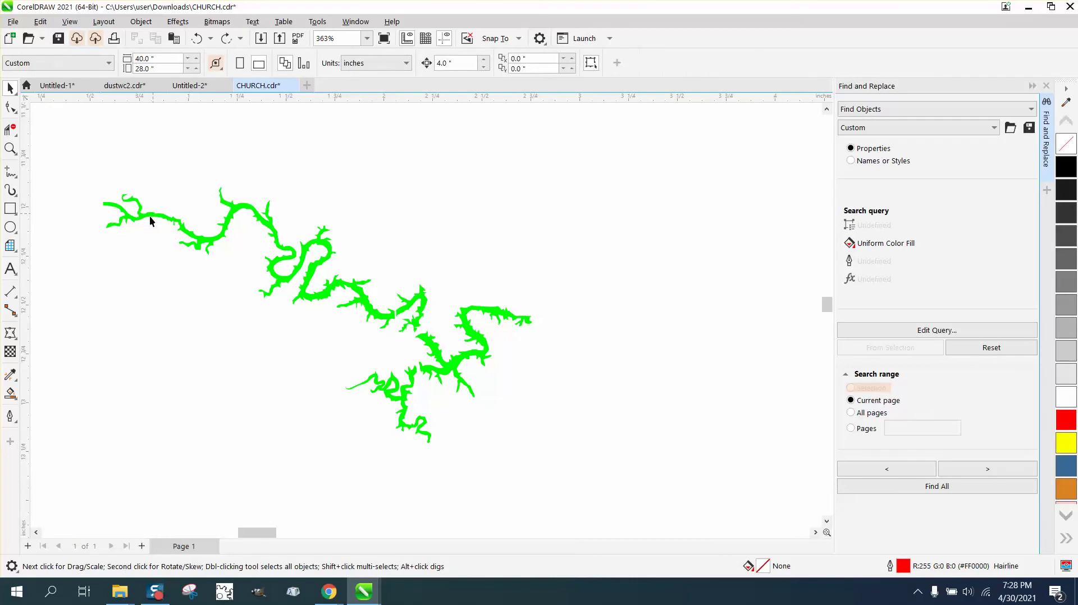
{"action": "left_click_drag", "start_coordinate": [150, 216], "coordinate": [102, 251]}
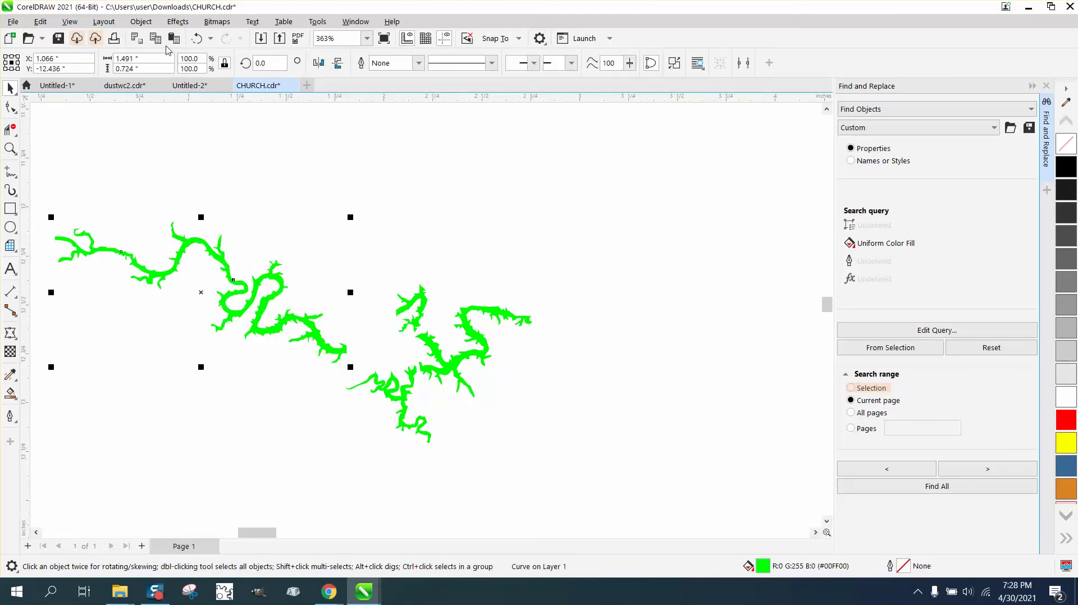
{"action": "left_click", "coordinate": [196, 38]}
{"action": "left_click_drag", "start_coordinate": [470, 316], "coordinate": [531, 297]}
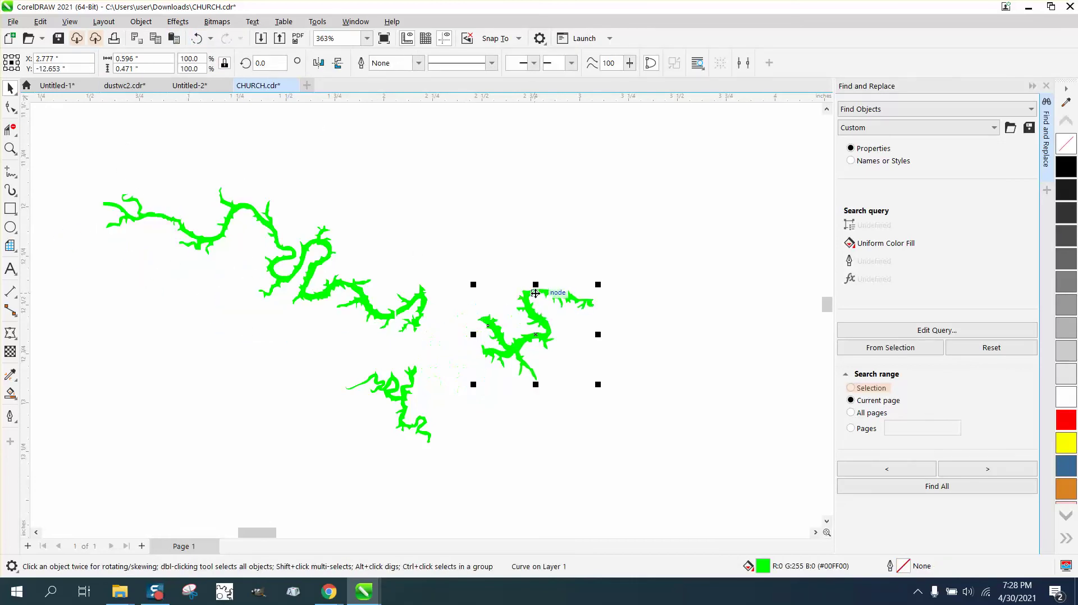
{"action": "left_click", "coordinate": [197, 38]}
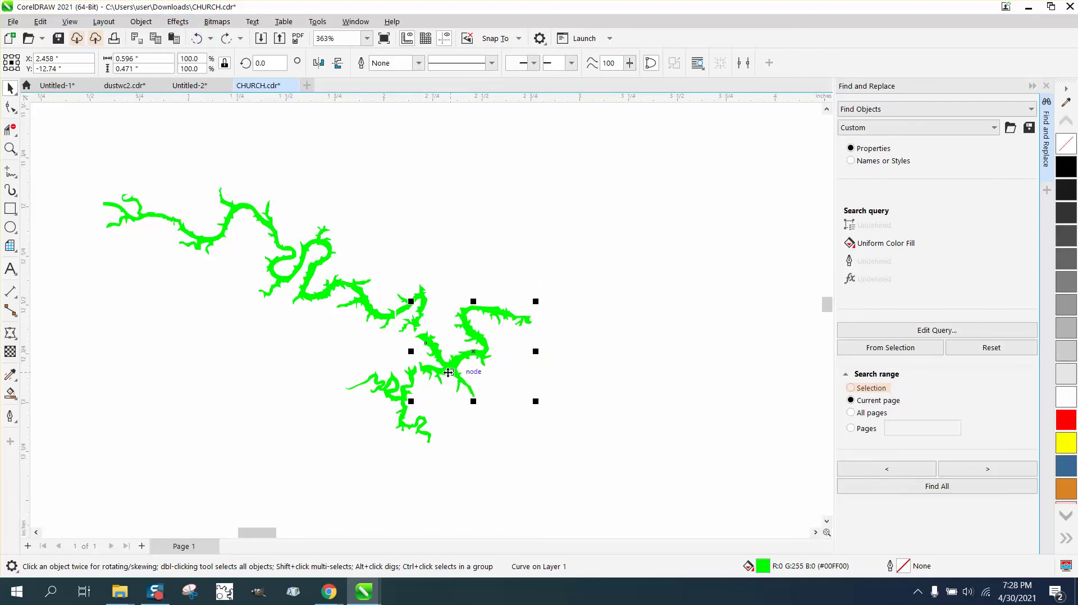
Select all four pieces of the green lake copy, remove their fill and give them a black outline.
{"action": "left_click_drag", "start_coordinate": [78, 170], "coordinate": [572, 462]}
{"action": "left_click", "coordinate": [1065, 145]}
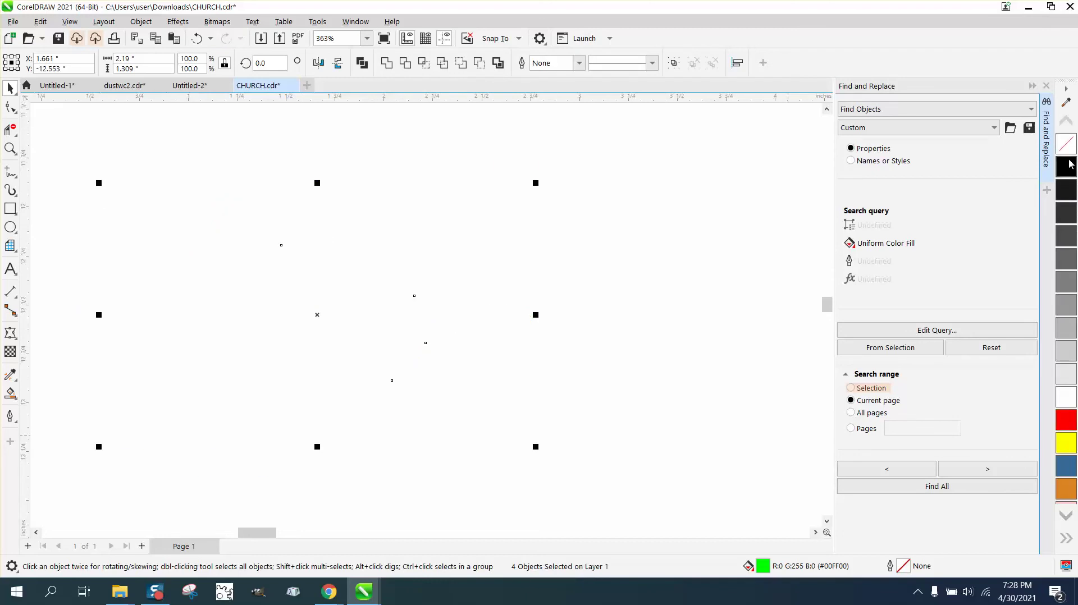
{"action": "right_click", "coordinate": [1066, 166]}
{"action": "left_click", "coordinate": [11, 149]}
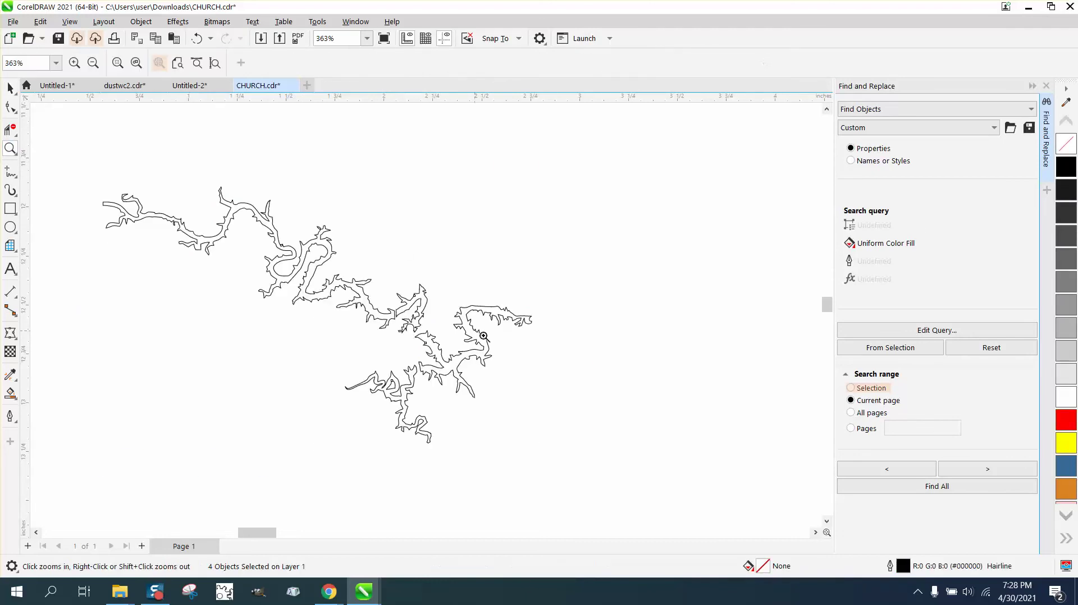
Move the nodes of the short shoreline notch about 0.054 inches southeast across the facing outline and adjust the adjoining nodes so both outlines overlap.
{"action": "left_click_drag", "start_coordinate": [405, 320], "coordinate": [466, 365]}
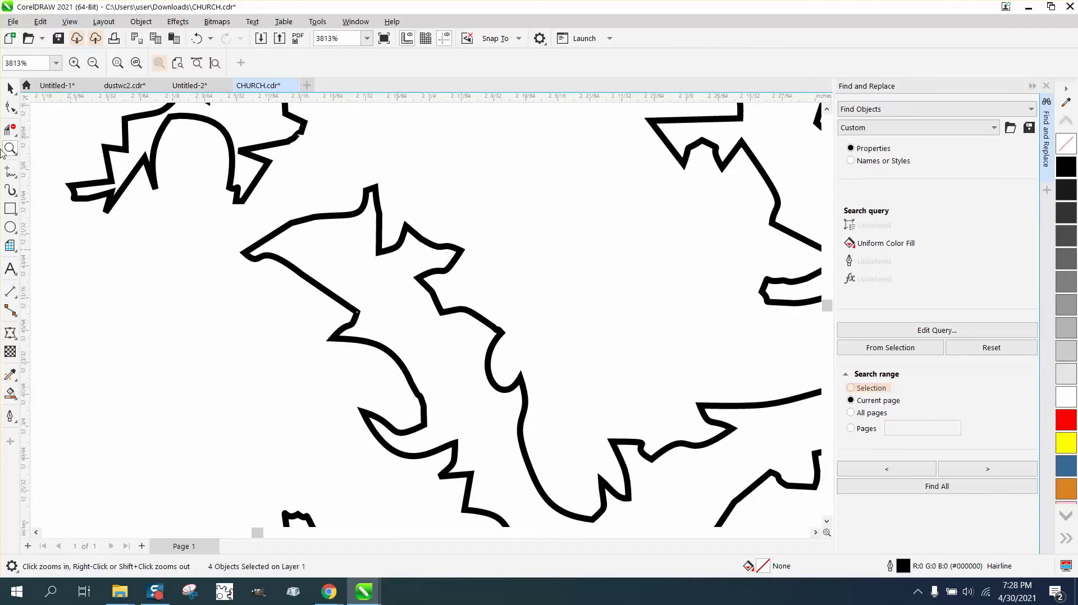
{"action": "left_click", "coordinate": [13, 110]}
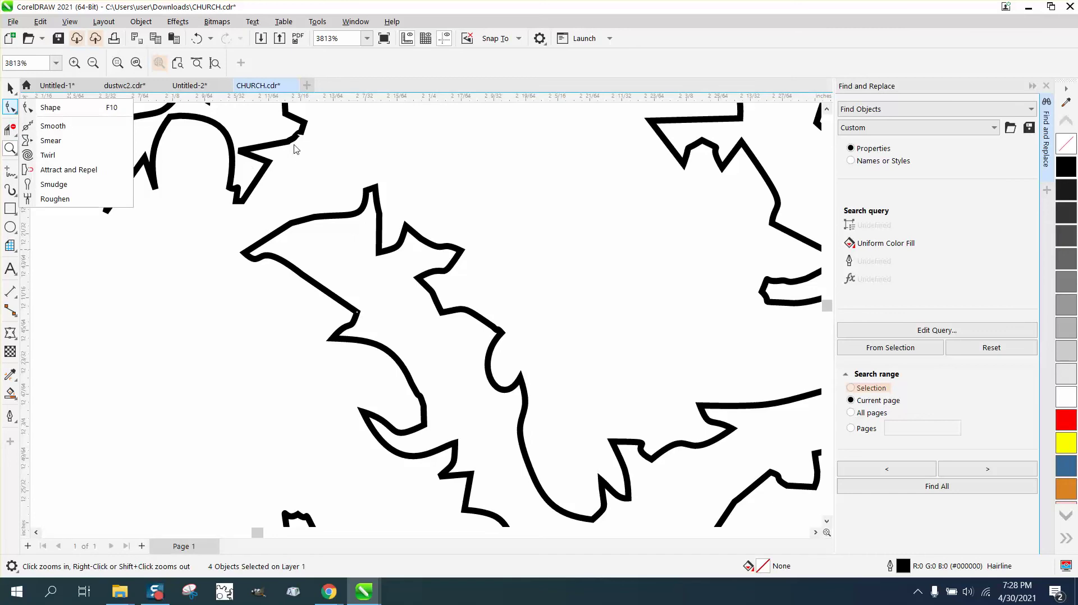
{"action": "scroll", "coordinate": [296, 150], "scroll_direction": "up", "scroll_amount": 1}
{"action": "scroll", "coordinate": [294, 227], "scroll_direction": "up", "scroll_amount": 1}
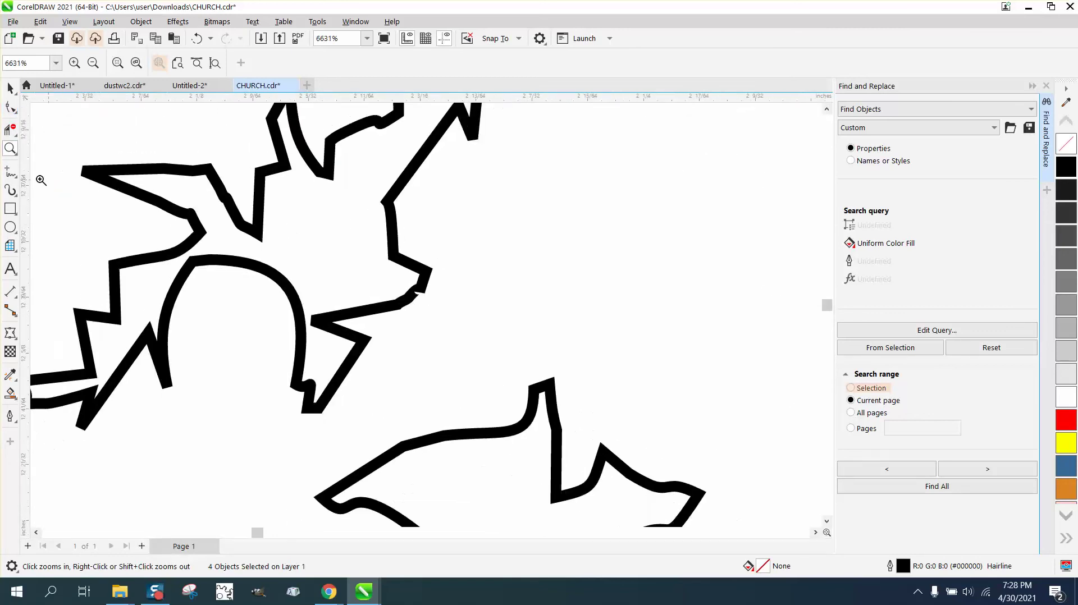
{"action": "left_click", "coordinate": [16, 113]}
{"action": "left_click_drag", "start_coordinate": [388, 280], "coordinate": [504, 472]}
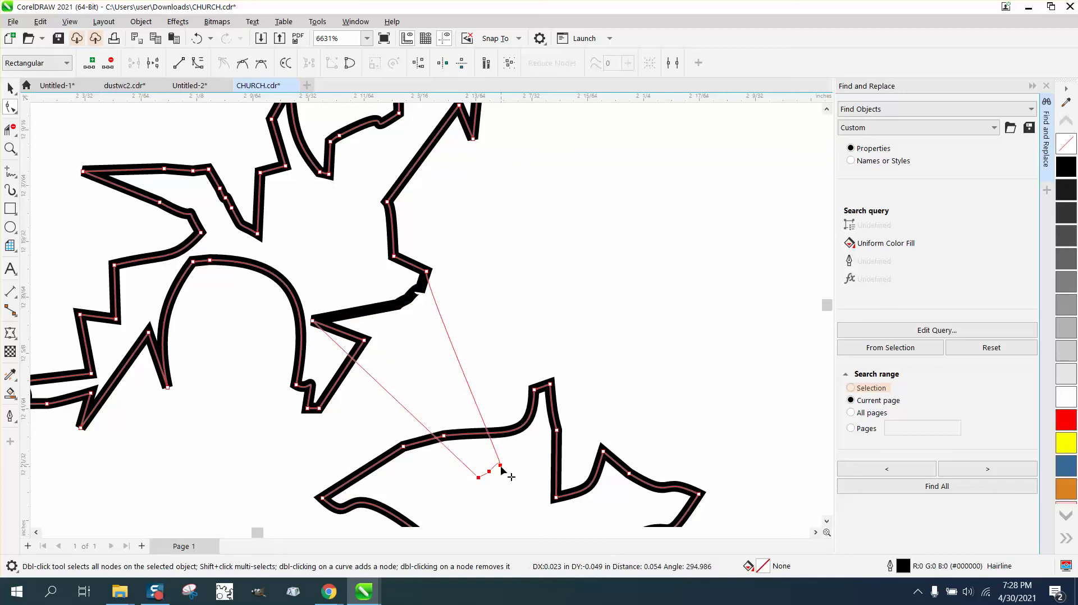
{"action": "double_click", "coordinate": [364, 341]}
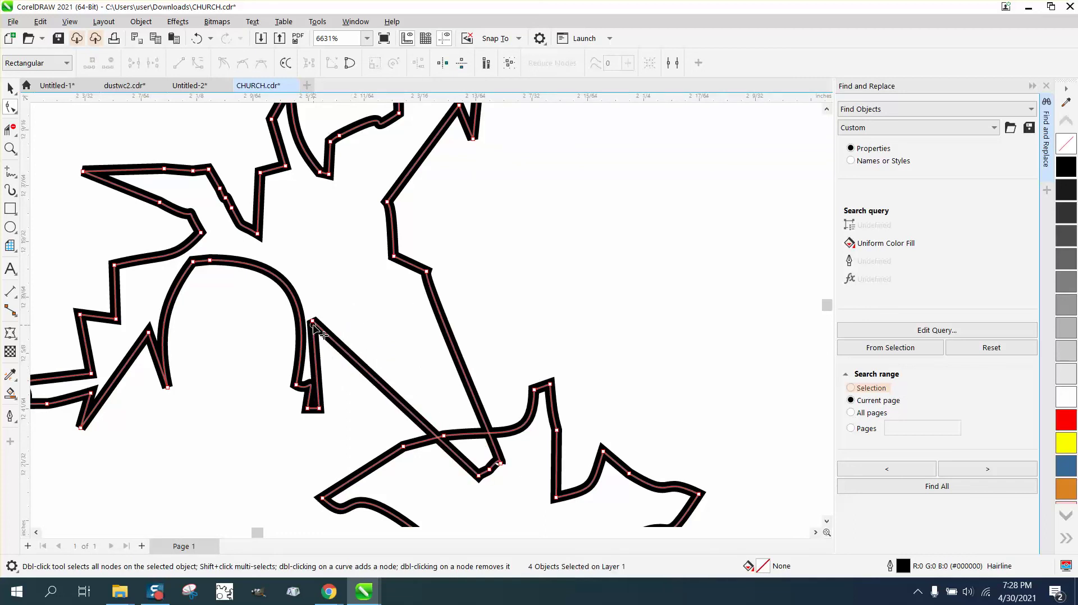
{"action": "key", "text": "ctrl+z"}
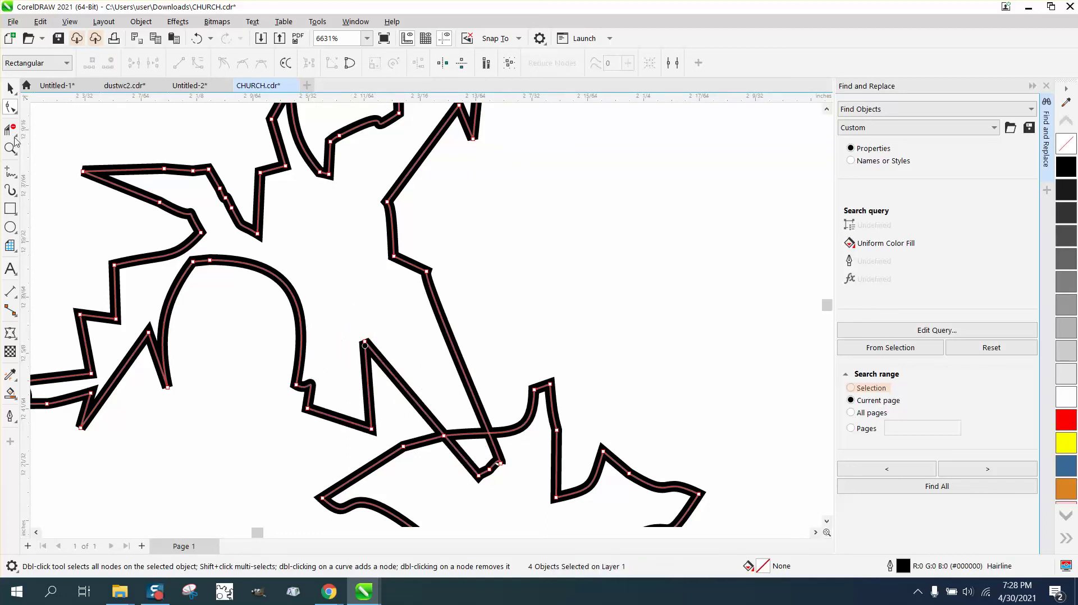
Delete the overlapping segments where the two shorelines cross with Virtual Segment Delete, undoing the unwanted deletions.
{"action": "left_click", "coordinate": [12, 131]}
{"action": "left_click", "coordinate": [467, 431]}
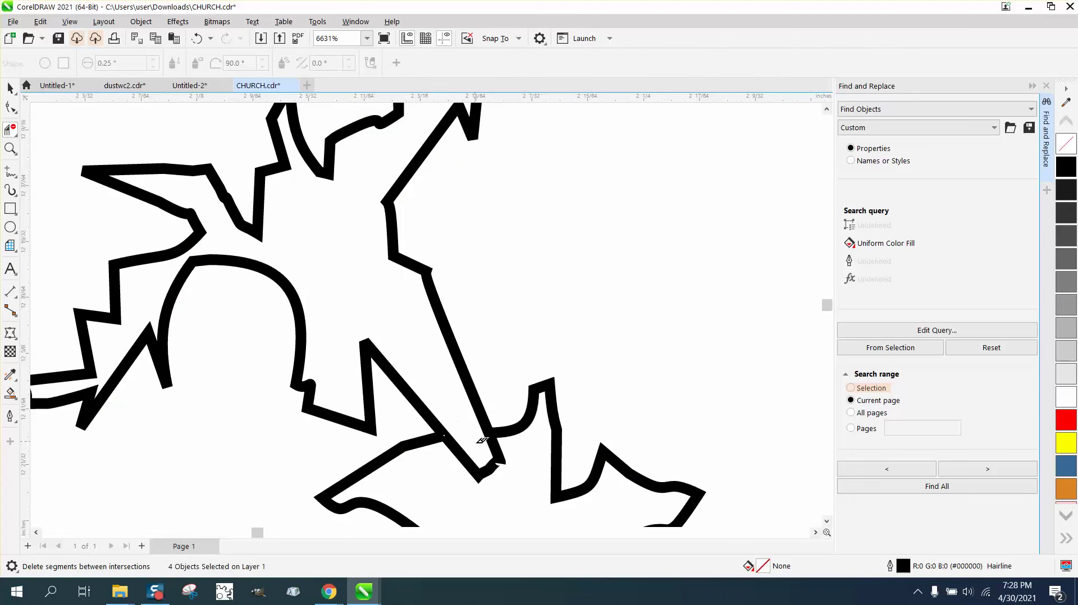
{"action": "left_click", "coordinate": [484, 471]}
{"action": "left_click", "coordinate": [197, 38]}
{"action": "left_click", "coordinate": [497, 448]}
{"action": "left_click", "coordinate": [488, 461]}
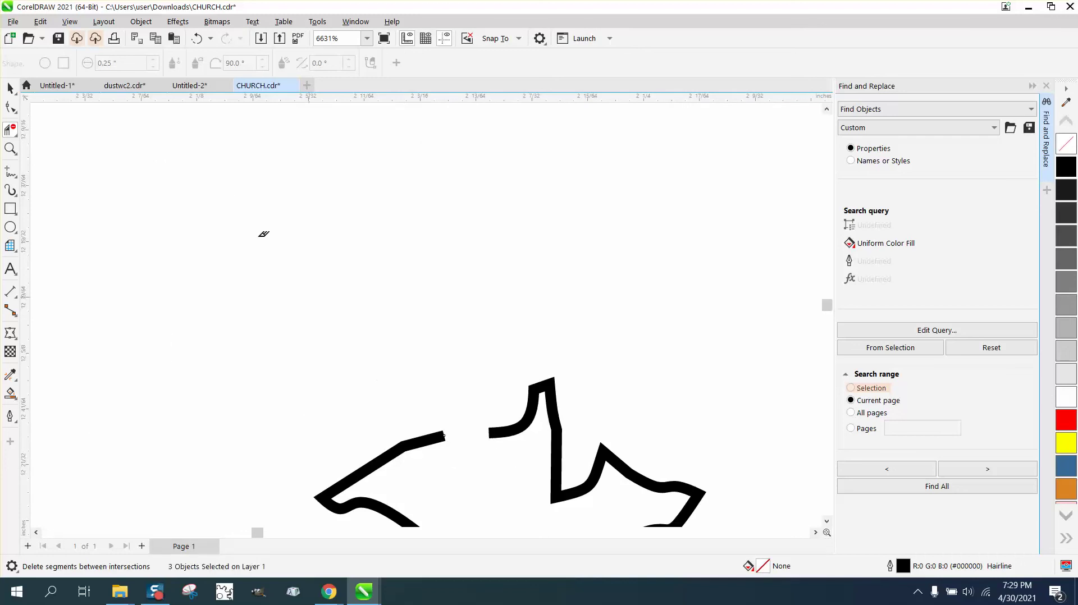
{"action": "left_click", "coordinate": [197, 38]}
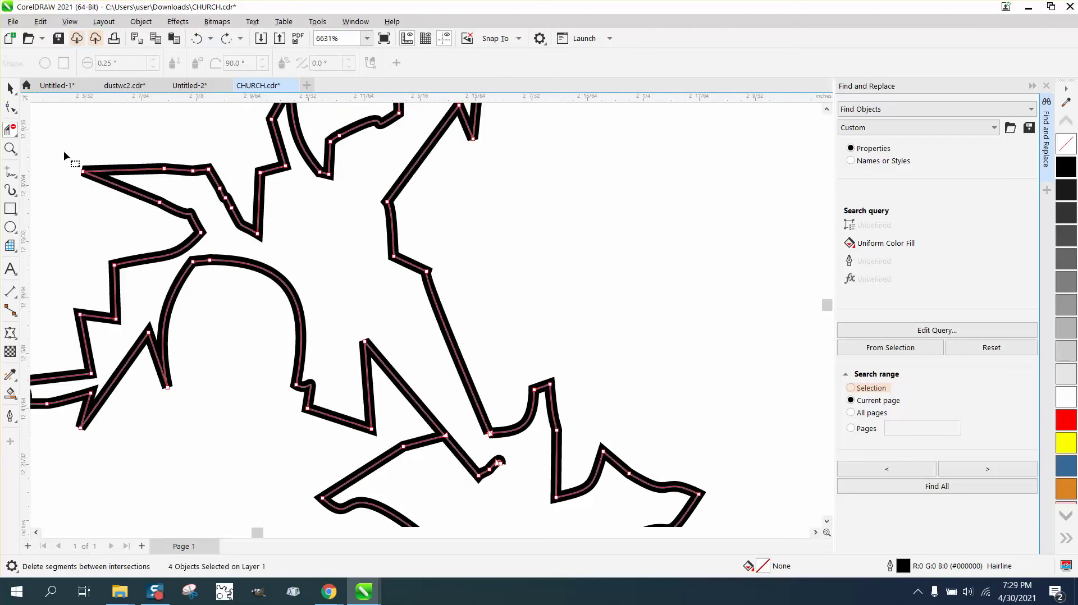
Delete the leftover stub nodes between the shorelines and move the remaining end node onto the open end of the adjoining outline.
{"action": "key", "text": "F10"}
{"action": "left_click_drag", "start_coordinate": [513, 483], "coordinate": [514, 483]}
{"action": "key", "text": "Delete"}
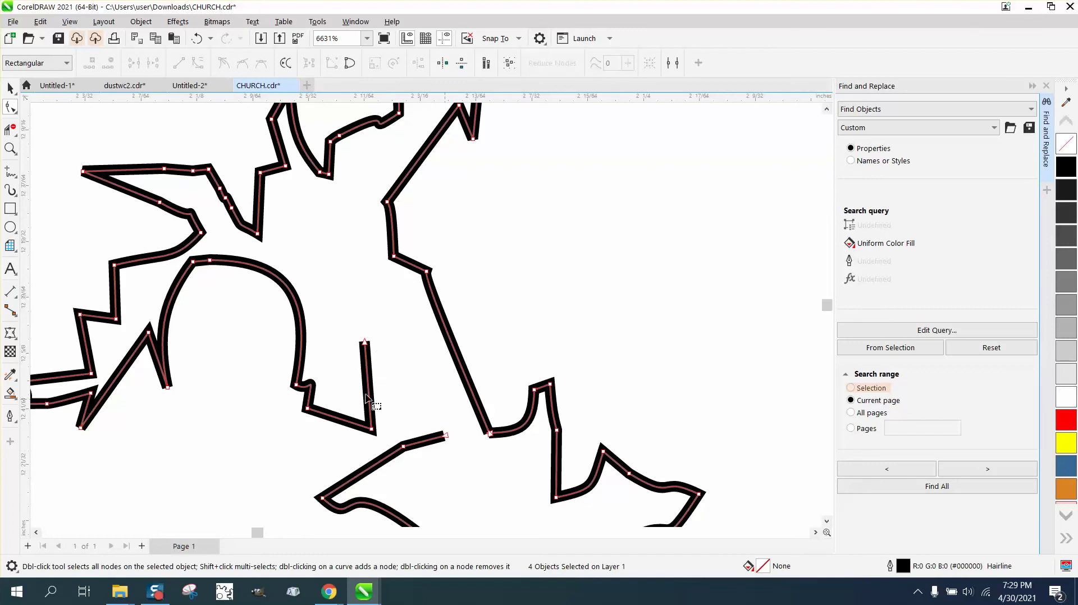
{"action": "left_click", "coordinate": [365, 343]}
{"action": "key", "text": "Delete"}
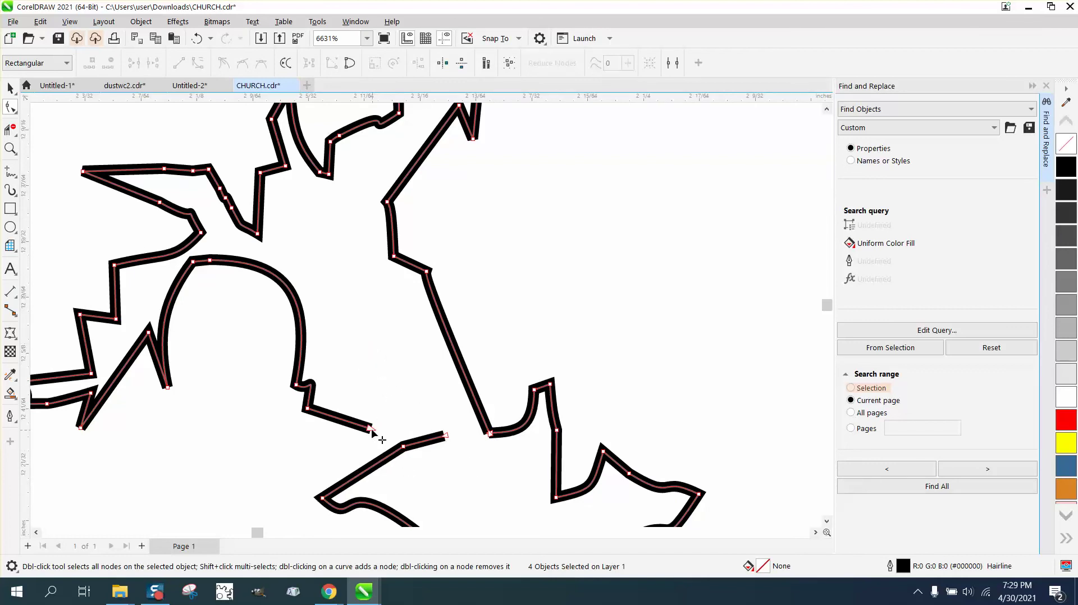
{"action": "left_click_drag", "start_coordinate": [371, 429], "coordinate": [447, 437]}
Fill the eastern, western and southern lake pieces in green with Smart Fill.
{"action": "scroll", "coordinate": [447, 437], "scroll_direction": "down", "scroll_amount": 6}
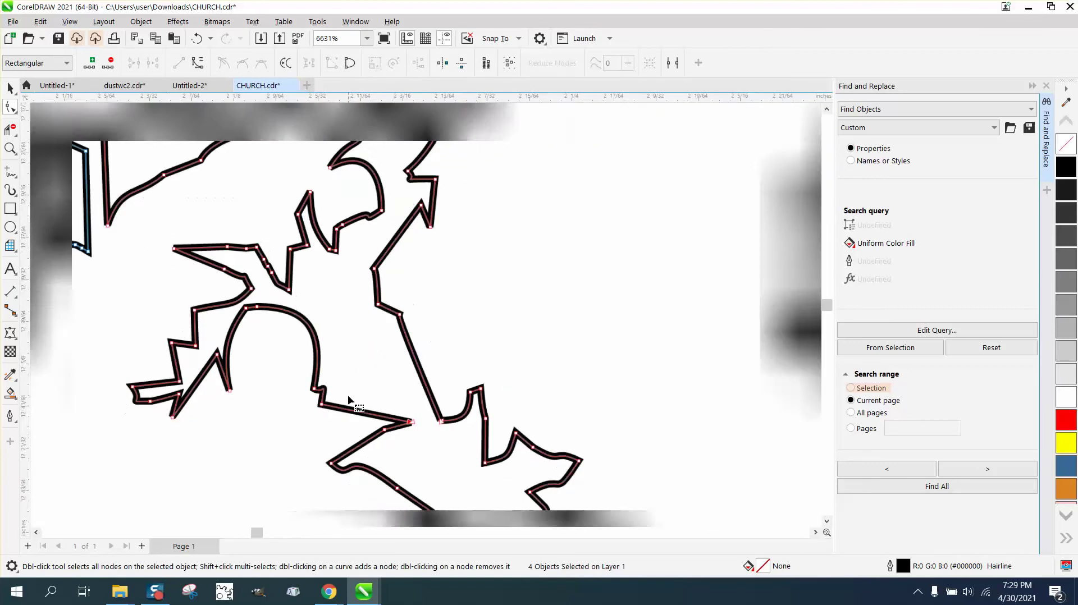
{"action": "scroll", "coordinate": [348, 396], "scroll_direction": "down", "scroll_amount": 2}
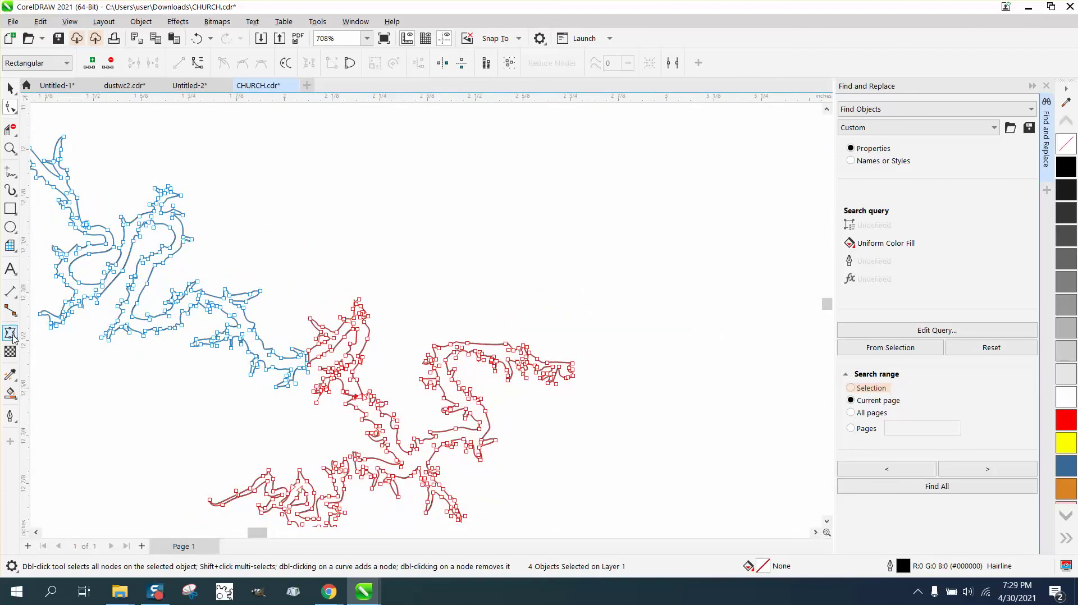
{"action": "left_click", "coordinate": [10, 393]}
{"action": "left_click", "coordinate": [364, 331]}
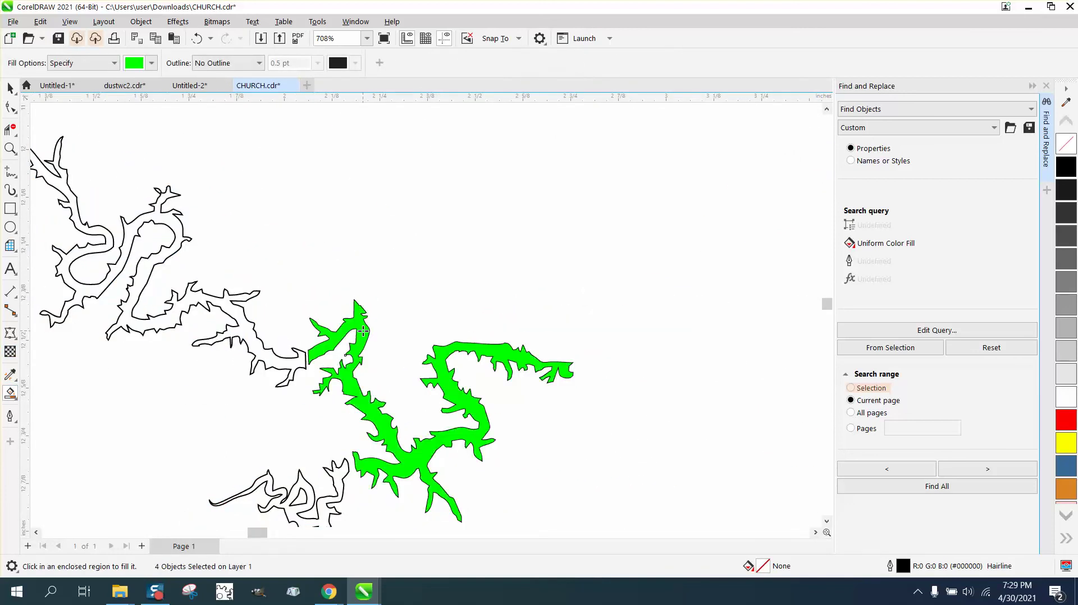
{"action": "left_click", "coordinate": [290, 359]}
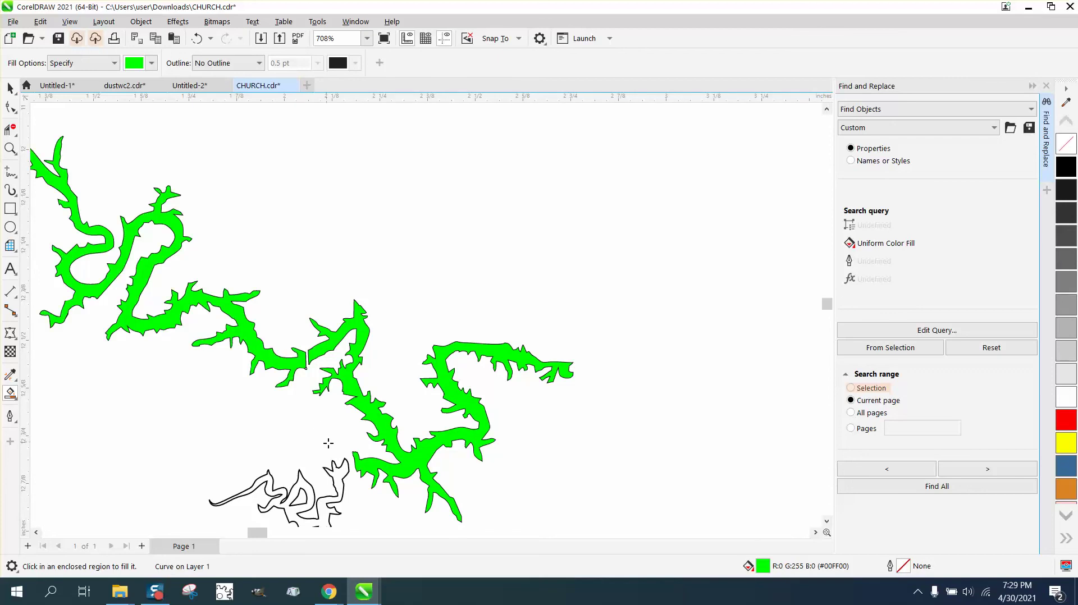
{"action": "left_click", "coordinate": [339, 470]}
Select all pieces of the lake copy, remove their fill and give them a red outline.
{"action": "scroll", "coordinate": [137, 253], "scroll_direction": "down", "scroll_amount": 4}
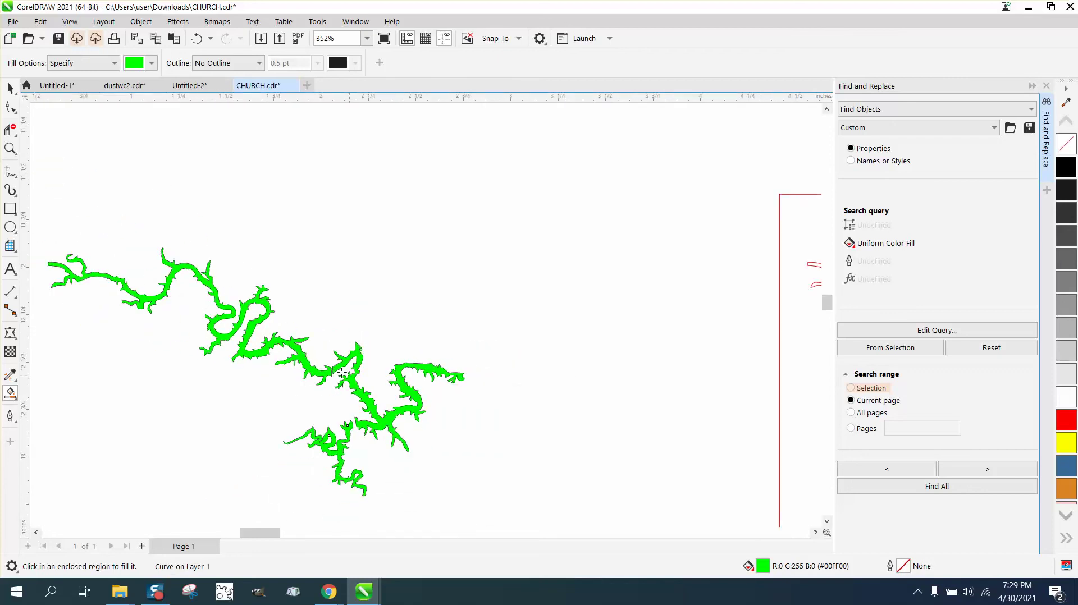
{"action": "left_click", "coordinate": [10, 148]}
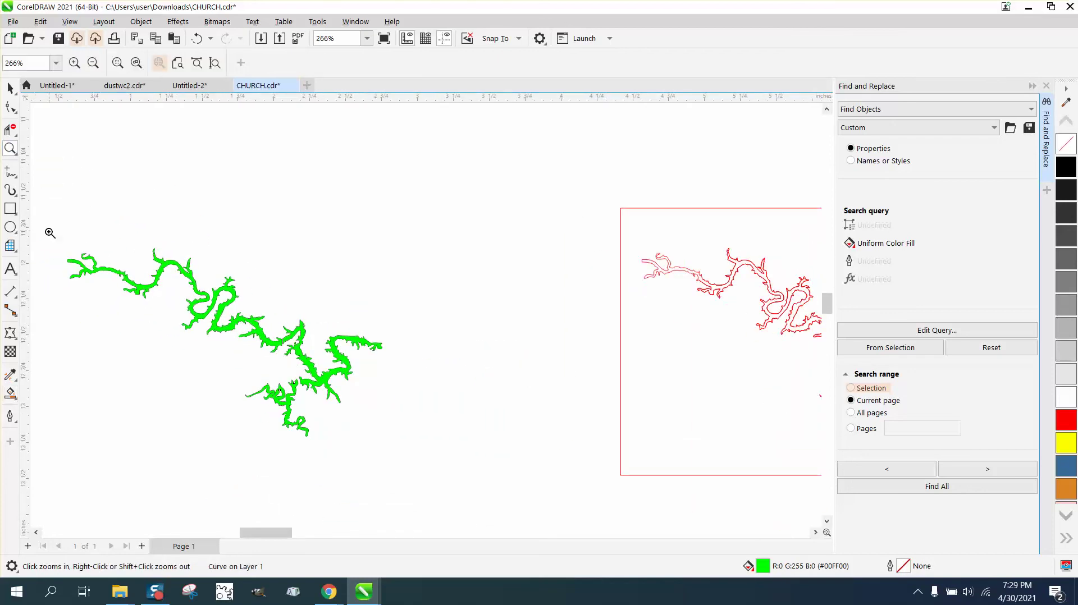
{"action": "left_click_drag", "start_coordinate": [50, 237], "coordinate": [434, 420]}
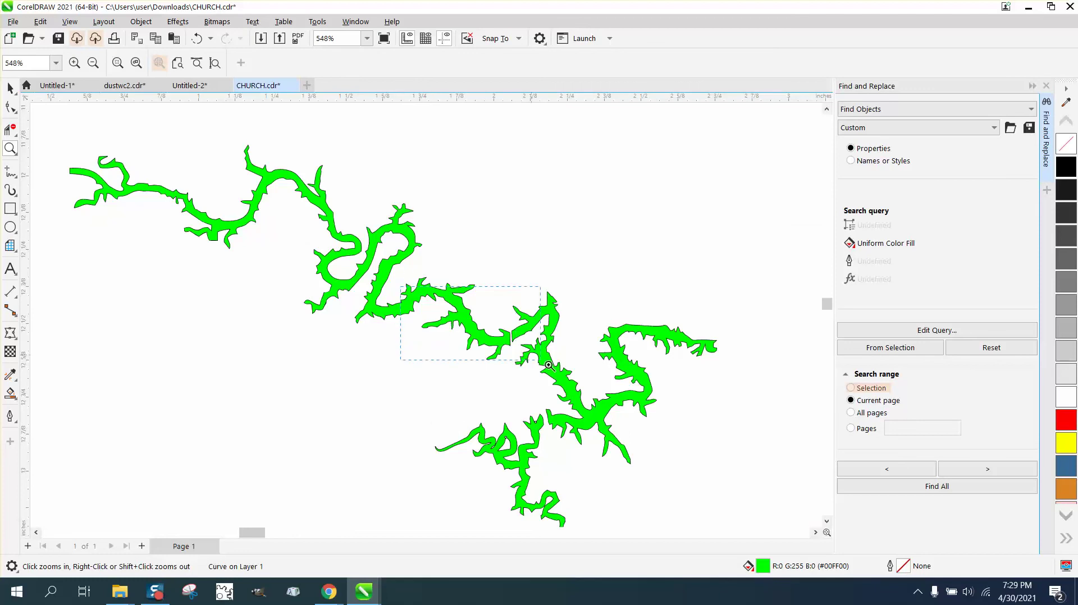
{"action": "left_click_drag", "start_coordinate": [549, 366], "coordinate": [579, 375]}
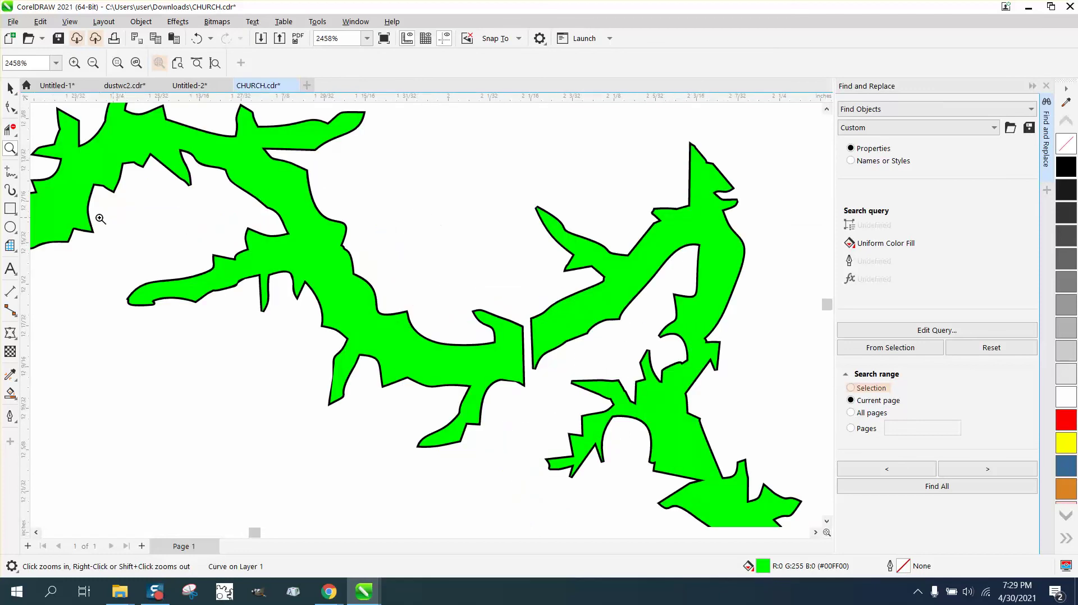
{"action": "scroll", "coordinate": [51, 197], "scroll_direction": "down", "scroll_amount": 3}
{"action": "left_click", "coordinate": [10, 89]}
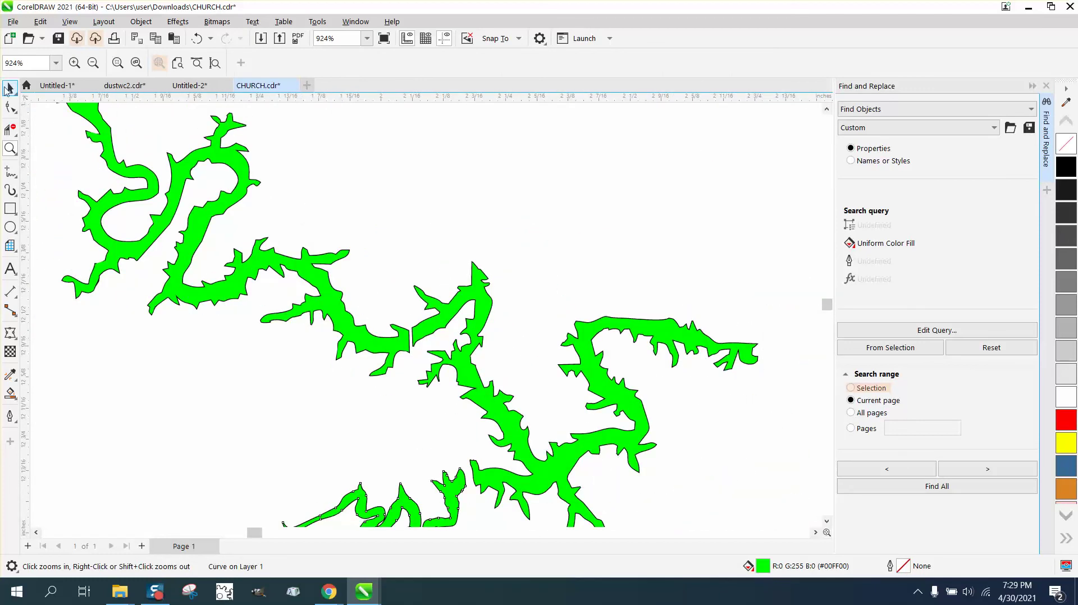
{"action": "left_click", "coordinate": [1066, 144]}
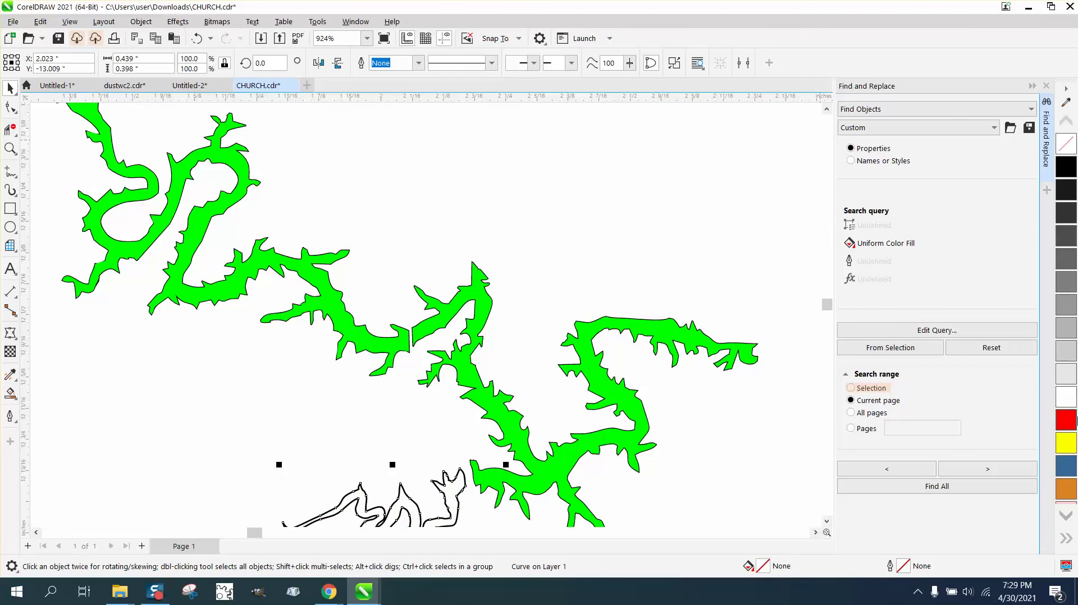
{"action": "scroll", "coordinate": [303, 230], "scroll_direction": "down", "scroll_amount": 4}
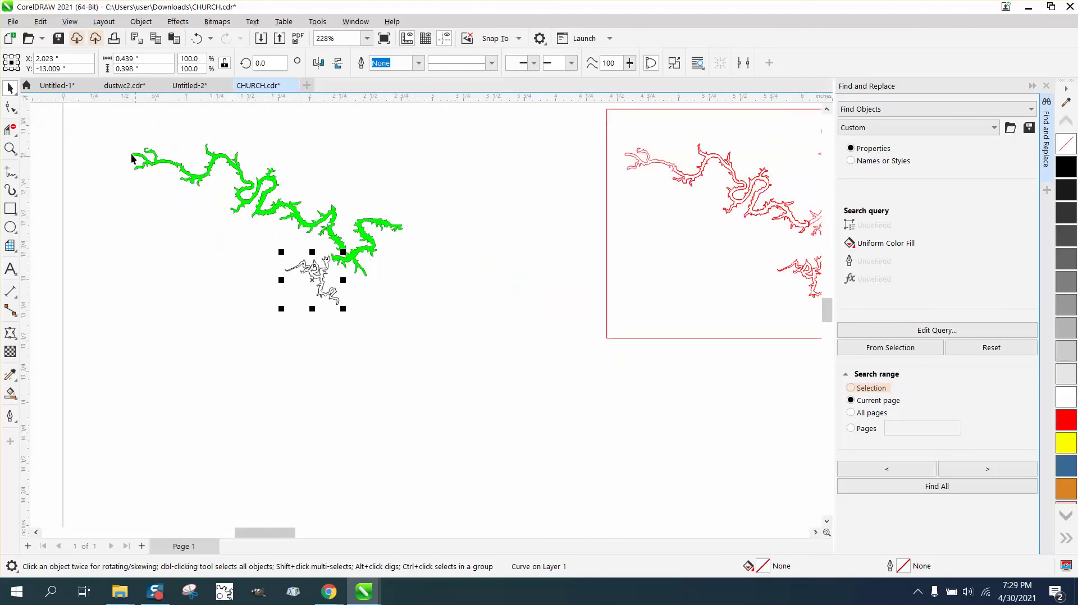
{"action": "left_click_drag", "start_coordinate": [478, 310], "coordinate": [478, 311]}
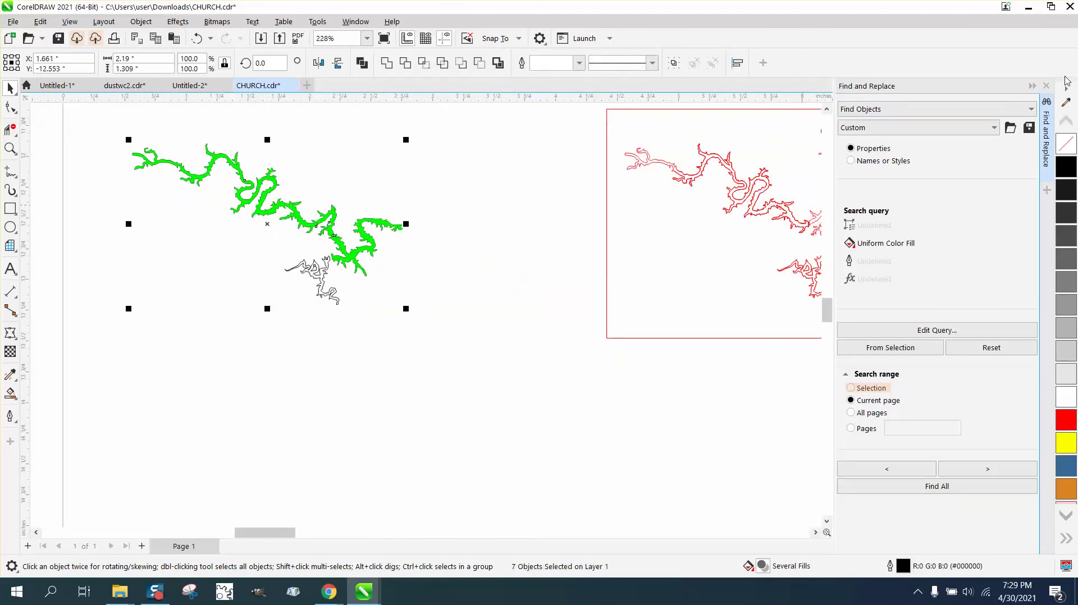
{"action": "left_click", "coordinate": [1066, 145]}
{"action": "right_click", "coordinate": [1065, 424]}
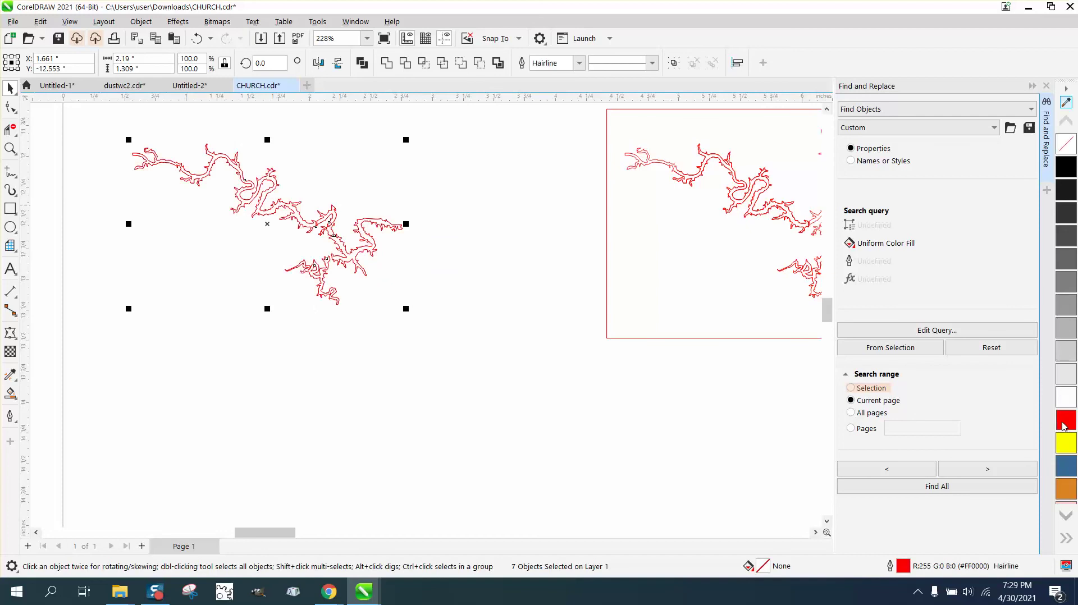
Try smoothing the northern spur of the eastern lake piece with the Smooth tool at a 0.25-inch nib size and undo it.
{"action": "left_click", "coordinate": [10, 149]}
{"action": "left_click_drag", "start_coordinate": [305, 180], "coordinate": [472, 259]}
{"action": "left_click", "coordinate": [16, 115]}
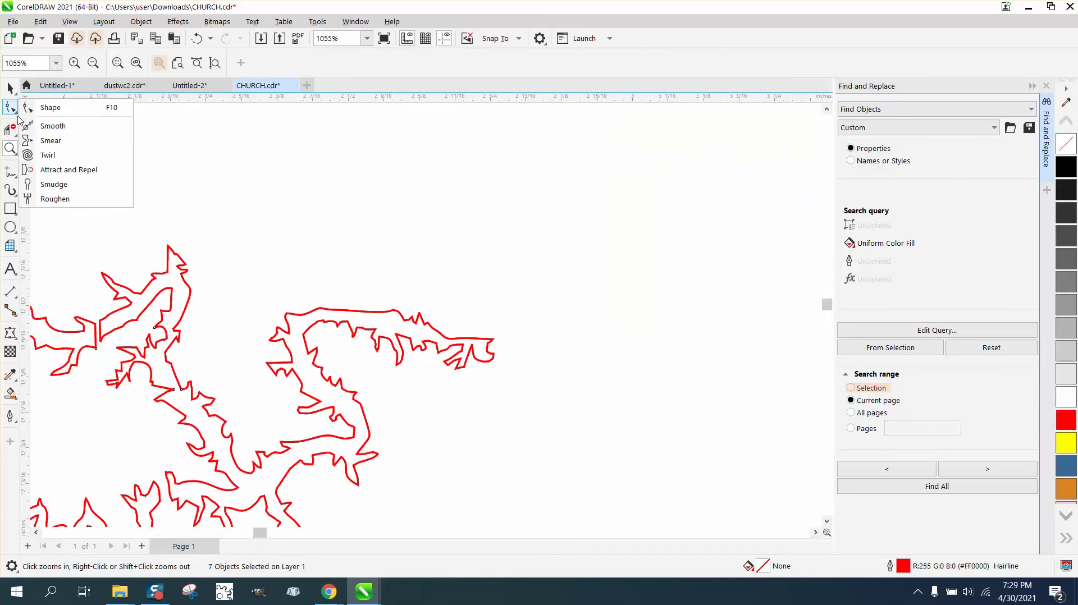
{"action": "left_click", "coordinate": [53, 123]}
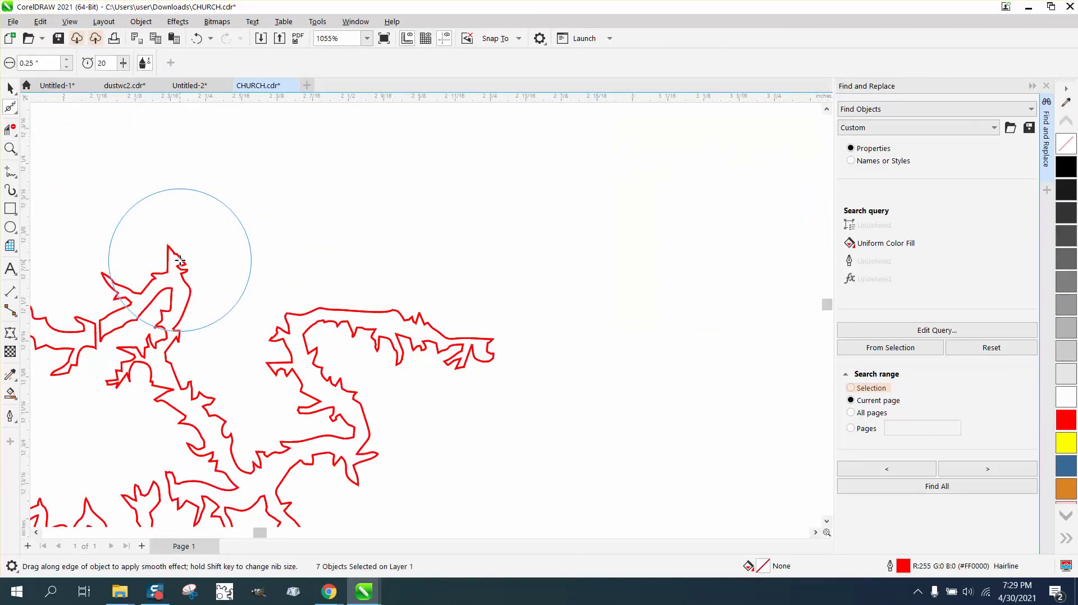
{"action": "mouse_move", "coordinate": [179, 267]}
{"action": "left_mouse_down"}
{"action": "mouse_move", "coordinate": [171, 249]}
{"action": "mouse_move", "coordinate": [236, 256]}
{"action": "left_mouse_up"}
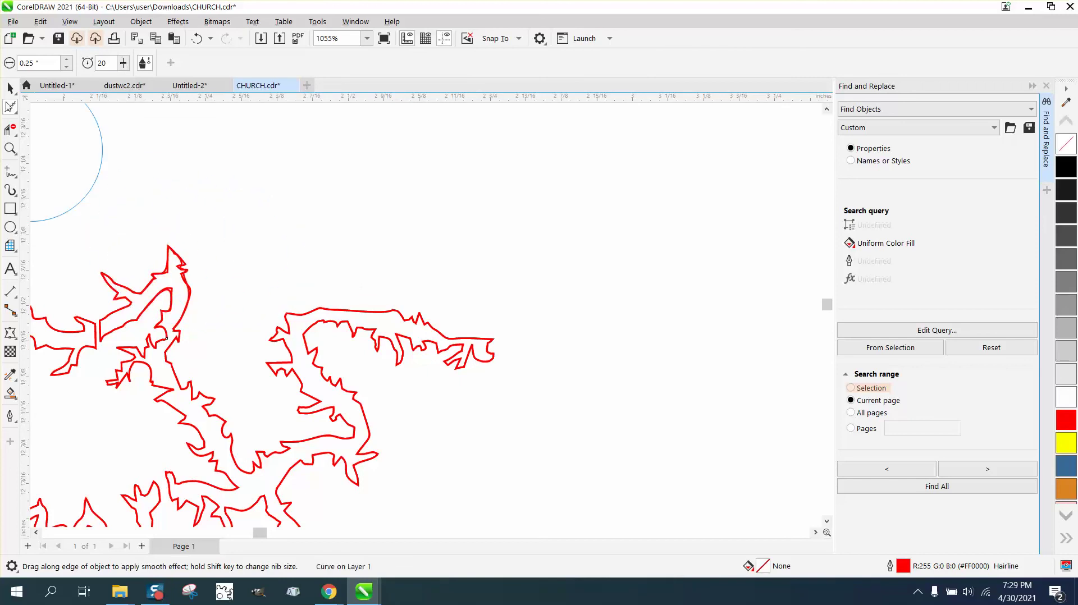
{"action": "left_click", "coordinate": [10, 88]}
{"action": "scroll", "coordinate": [340, 237], "scroll_direction": "down", "scroll_amount": 3}
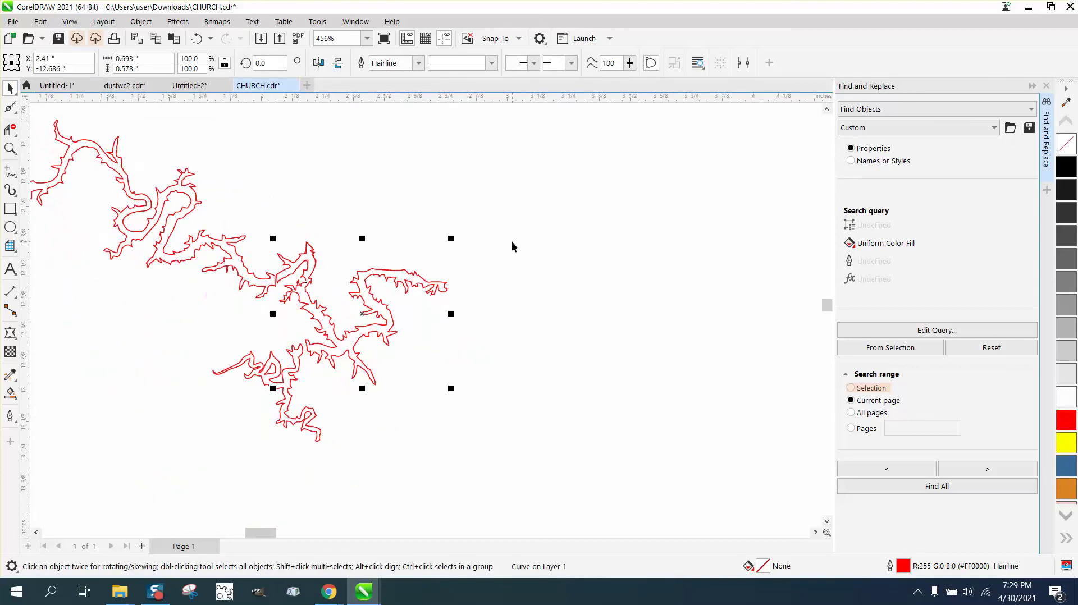
{"action": "scroll", "coordinate": [427, 188], "scroll_direction": "down", "scroll_amount": 1}
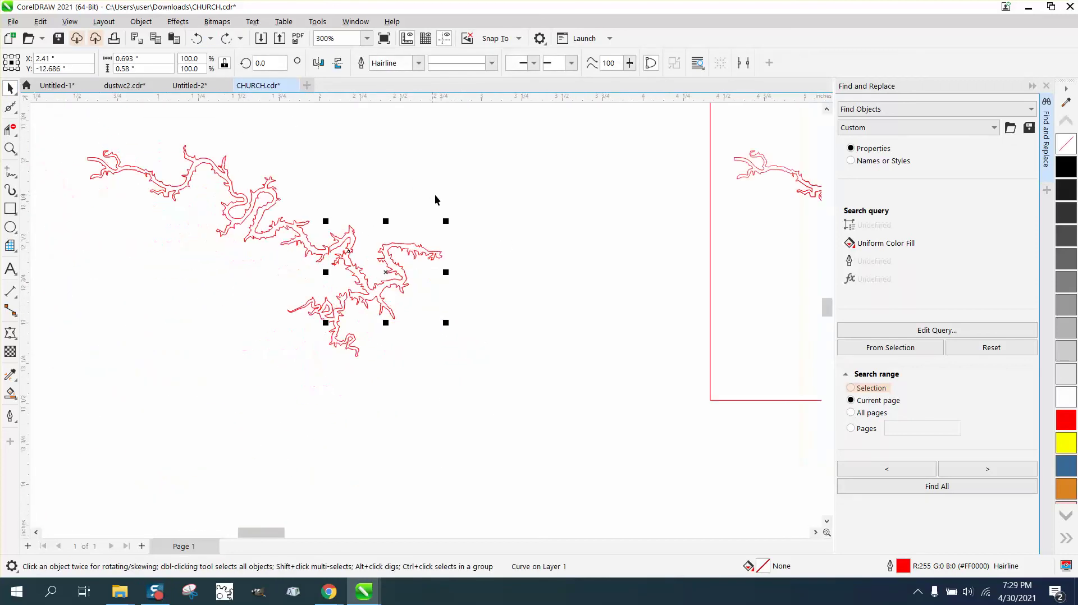
Smart Fill the western, eastern and southern lake pieces in green and shift each new fill 4 inches to the left of the red outlines.
{"action": "left_click", "coordinate": [10, 393]}
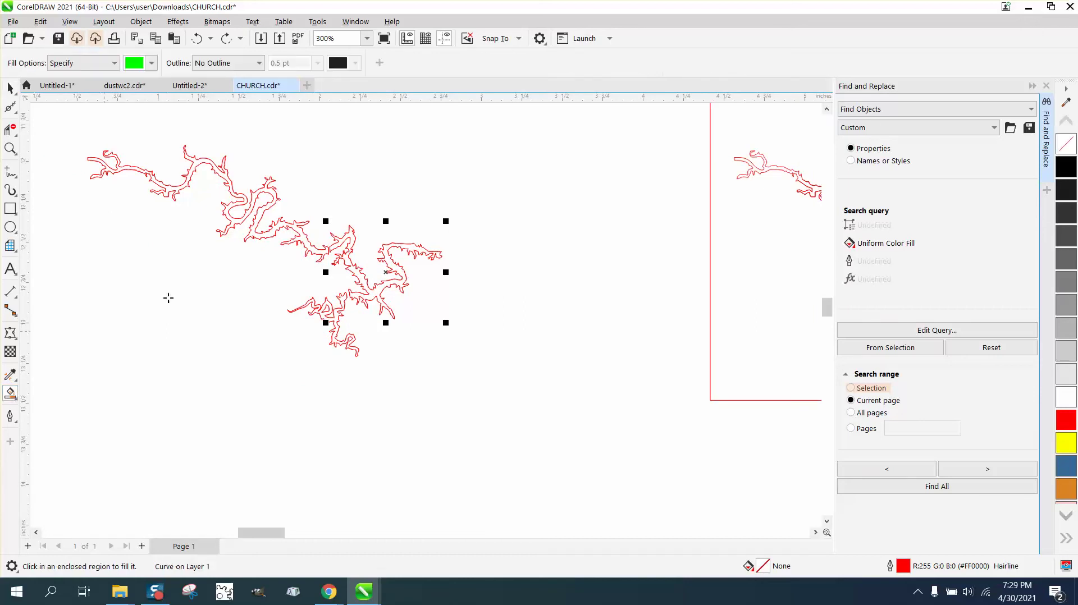
{"action": "left_click", "coordinate": [274, 192]}
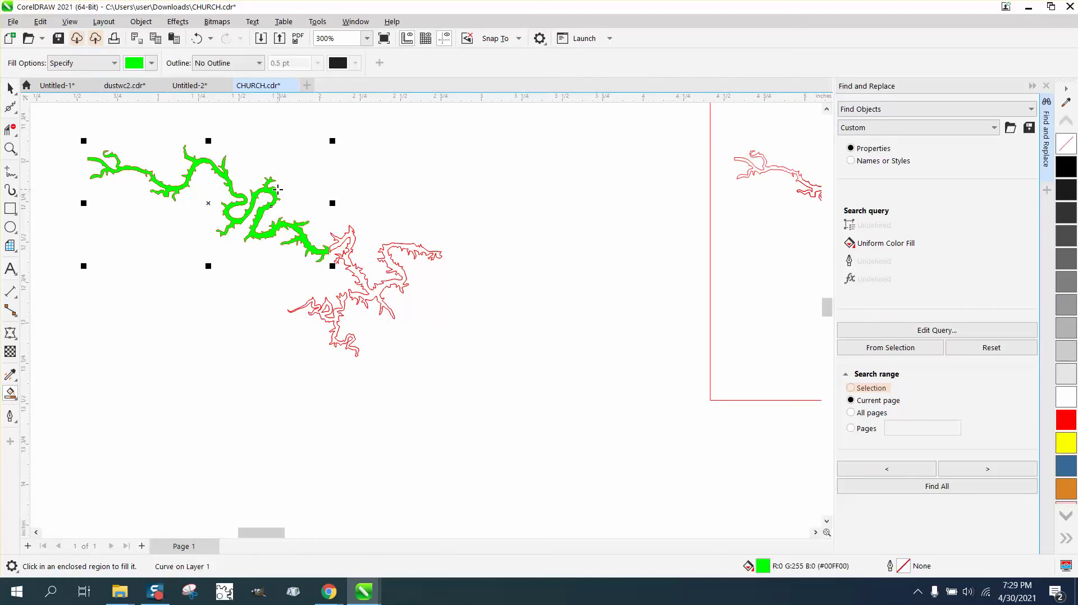
{"action": "key", "text": "Delete"}
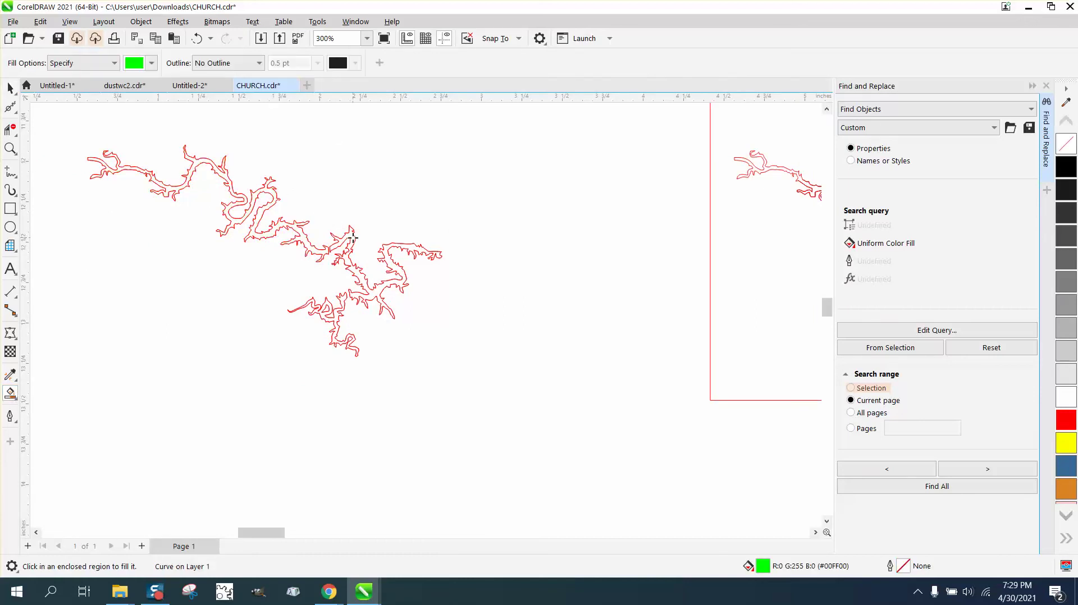
{"action": "left_click", "coordinate": [353, 238]}
{"action": "key", "text": "Delete"}
{"action": "scroll", "coordinate": [353, 303], "scroll_direction": "down", "scroll_amount": 3}
Select all the red outlines of the middle lake copy and delete them.
{"action": "left_click", "coordinate": [11, 88]}
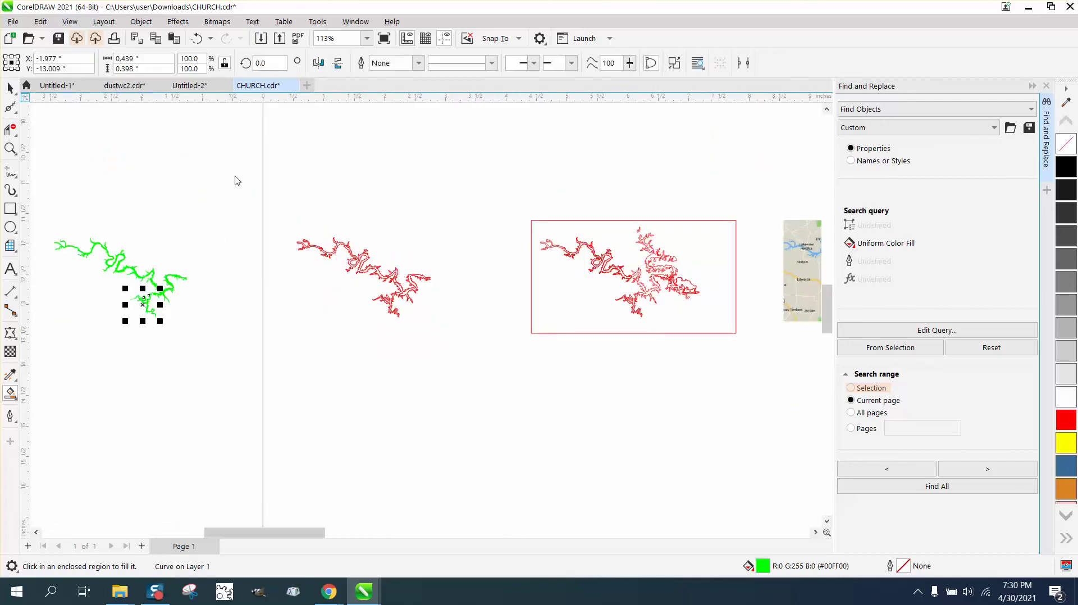
{"action": "left_click_drag", "start_coordinate": [284, 216], "coordinate": [504, 352]}
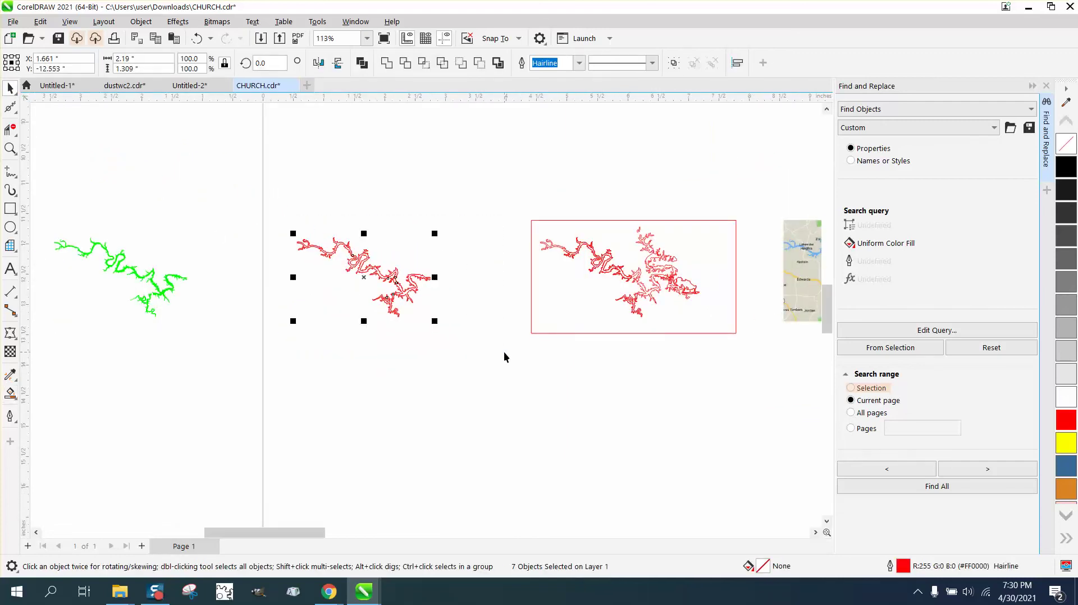
{"action": "key", "text": "Delete"}
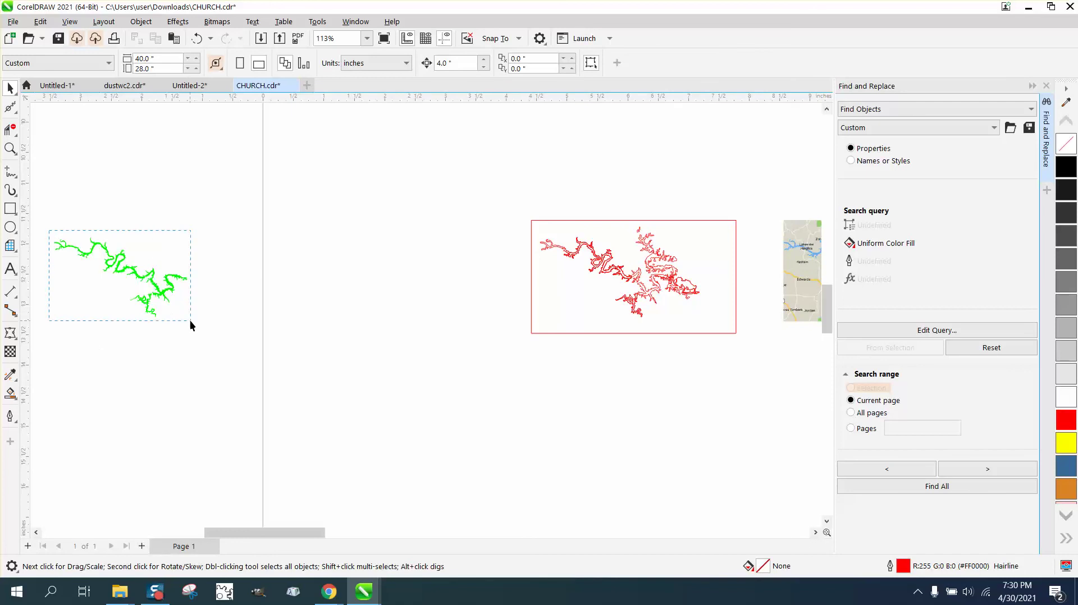
Select the three green lake pieces, remove their fill and give them a red outline.
{"action": "left_click_drag", "start_coordinate": [190, 320], "coordinate": [192, 321]}
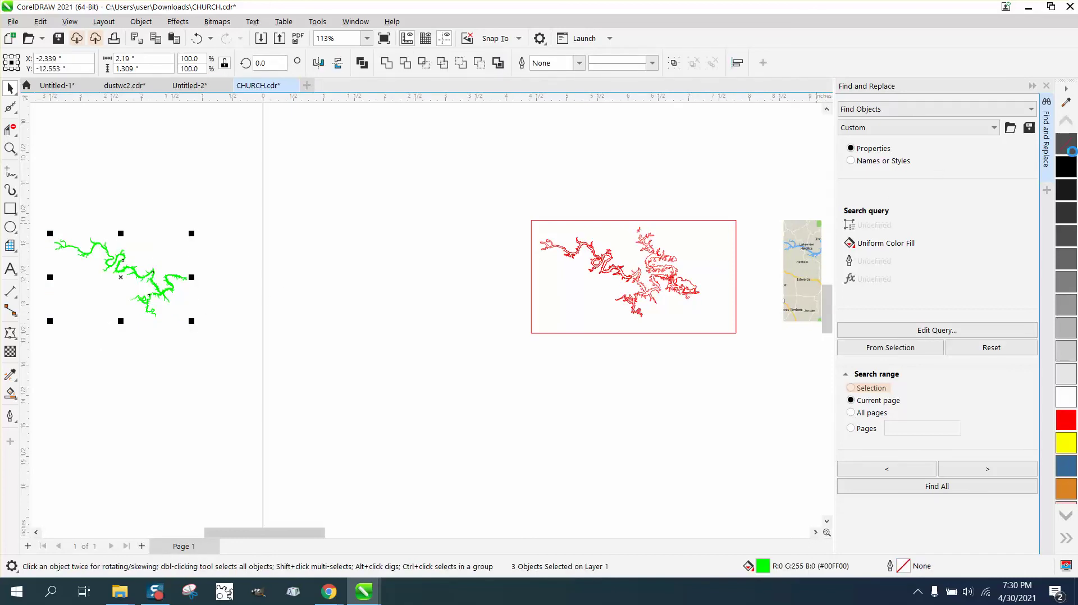
{"action": "left_click", "coordinate": [1067, 145]}
{"action": "right_click", "coordinate": [1066, 419]}
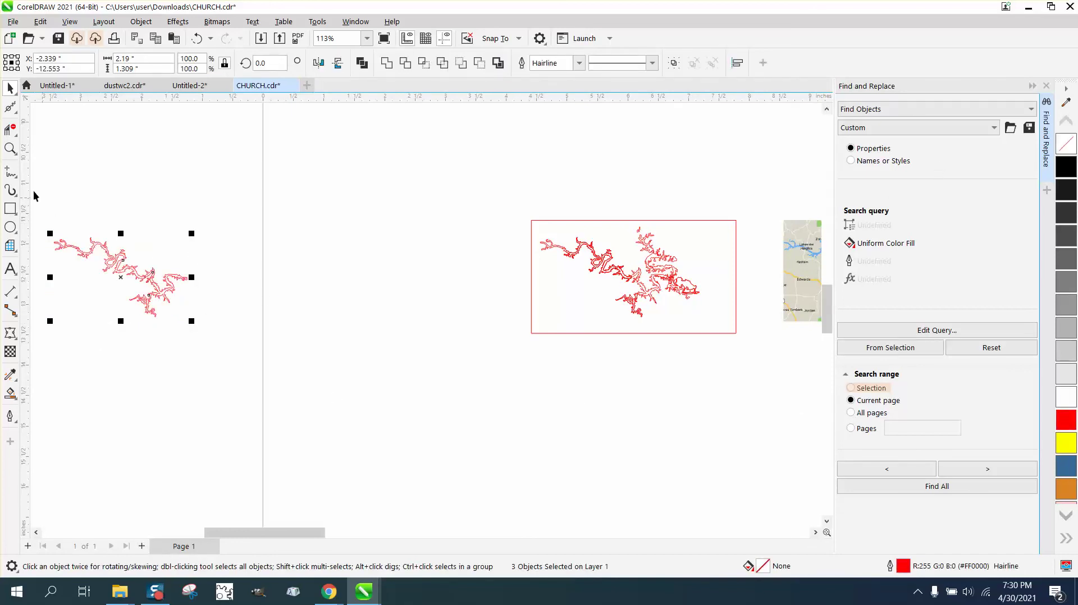
Delete the node pinching the small pointed lobe on the spur north of the western piece's loop, and bend the lobe's upper edge outward.
{"action": "left_click", "coordinate": [10, 148]}
{"action": "left_click_drag", "start_coordinate": [120, 240], "coordinate": [182, 280]}
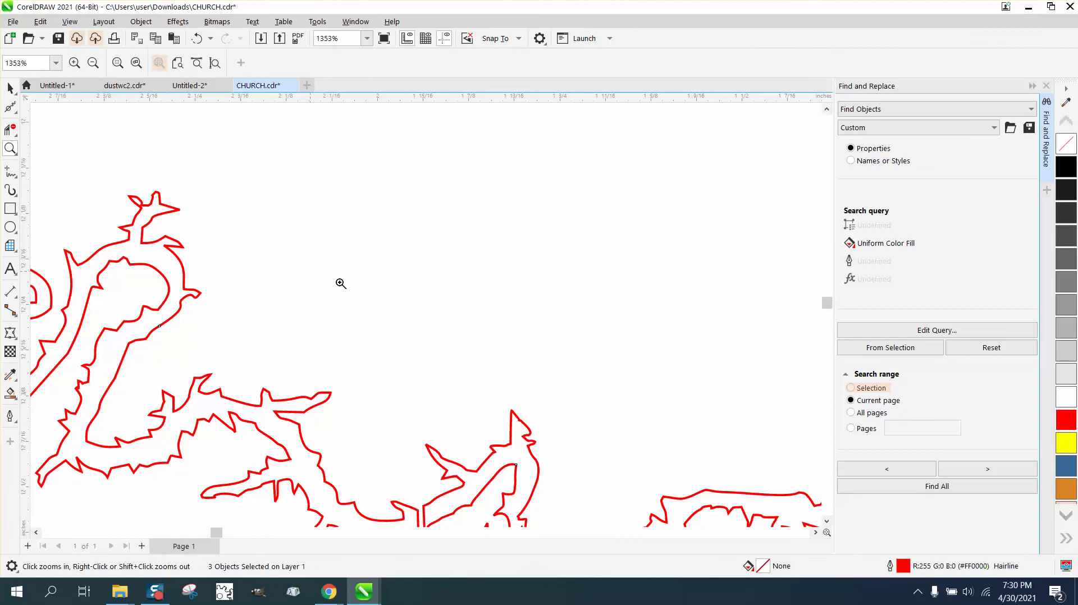
{"action": "left_click_drag", "start_coordinate": [122, 194], "coordinate": [216, 228]}
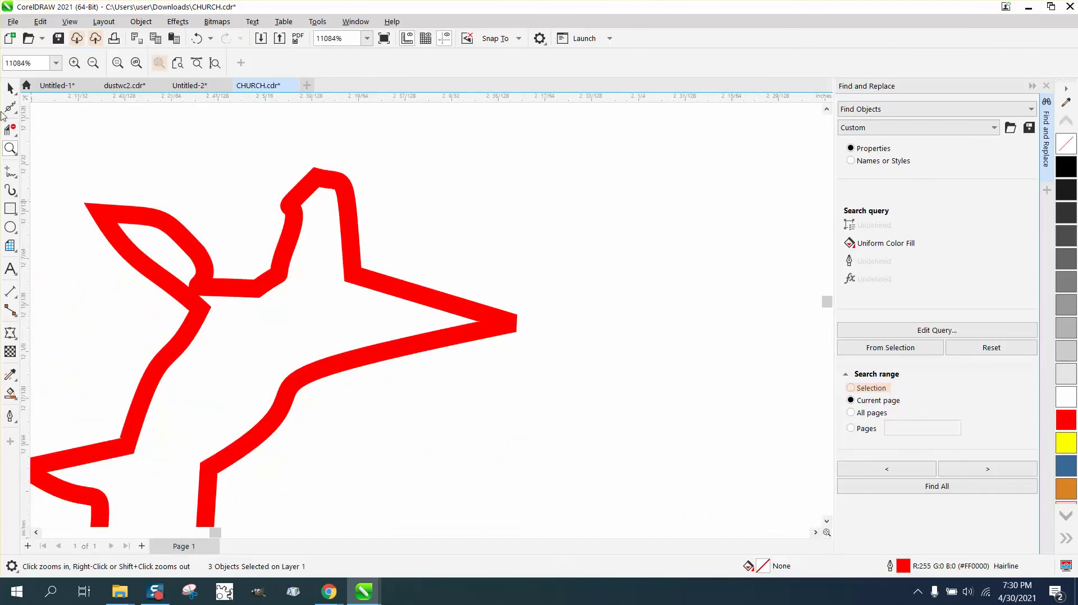
{"action": "left_click", "coordinate": [10, 106]}
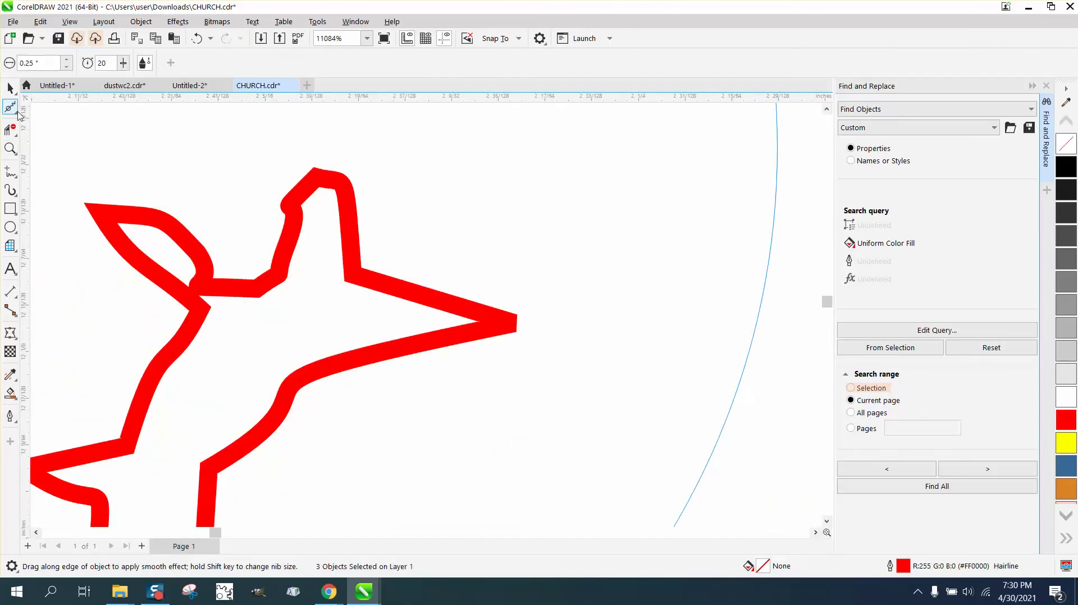
{"action": "left_click", "coordinate": [15, 111]}
{"action": "left_click", "coordinate": [50, 107]}
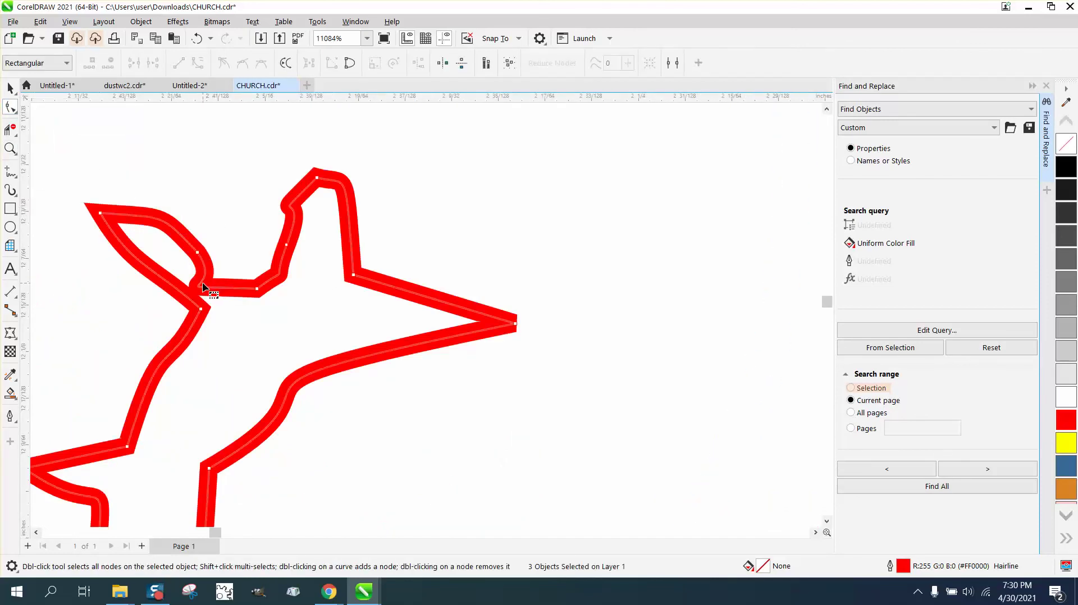
{"action": "left_click", "coordinate": [198, 252]}
{"action": "key", "text": "Delete"}
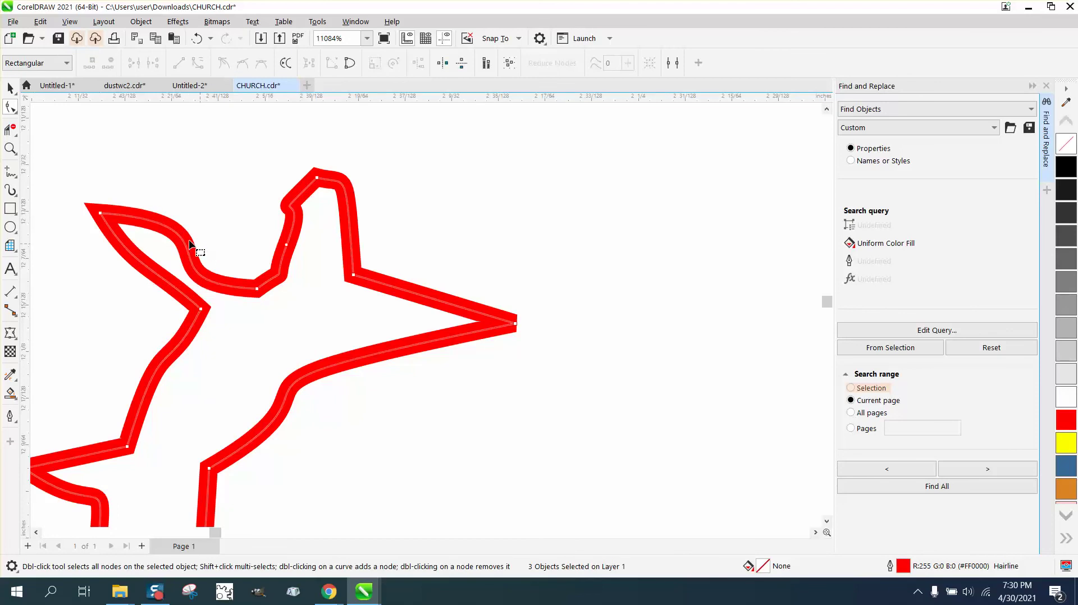
{"action": "left_click", "coordinate": [103, 213]}
{"action": "left_click_drag", "start_coordinate": [203, 144], "coordinate": [204, 144]}
{"action": "left_click", "coordinate": [111, 210]}
{"action": "left_click_drag", "start_coordinate": [248, 224], "coordinate": [208, 144]}
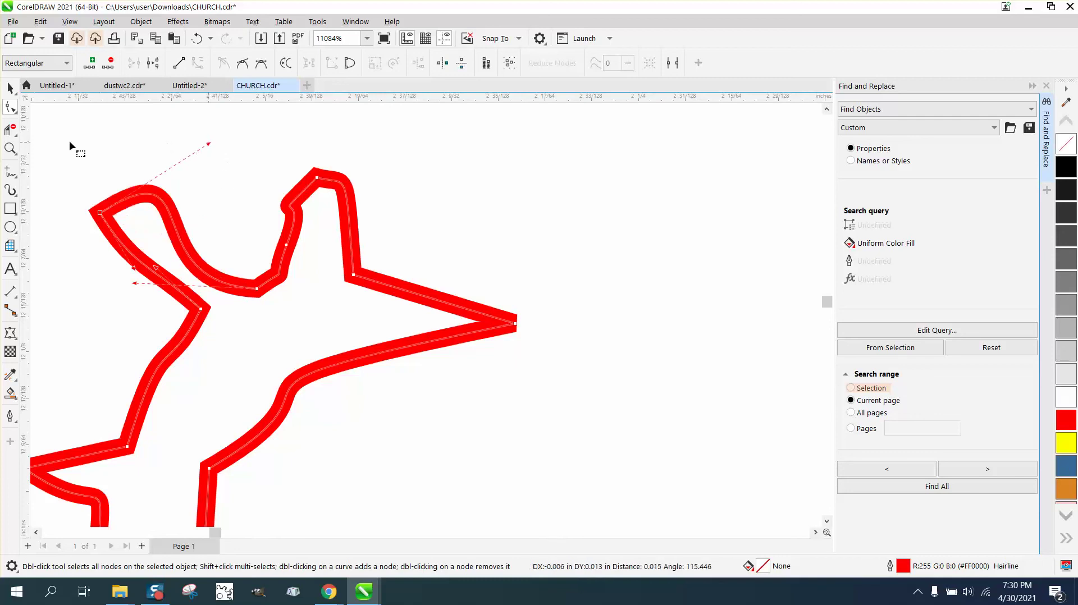
Set the Smooth tool's nib size to 0.1 inch and smooth the shoreline around that northern spur.
{"action": "left_click", "coordinate": [24, 118]}
{"action": "left_click", "coordinate": [45, 121]}
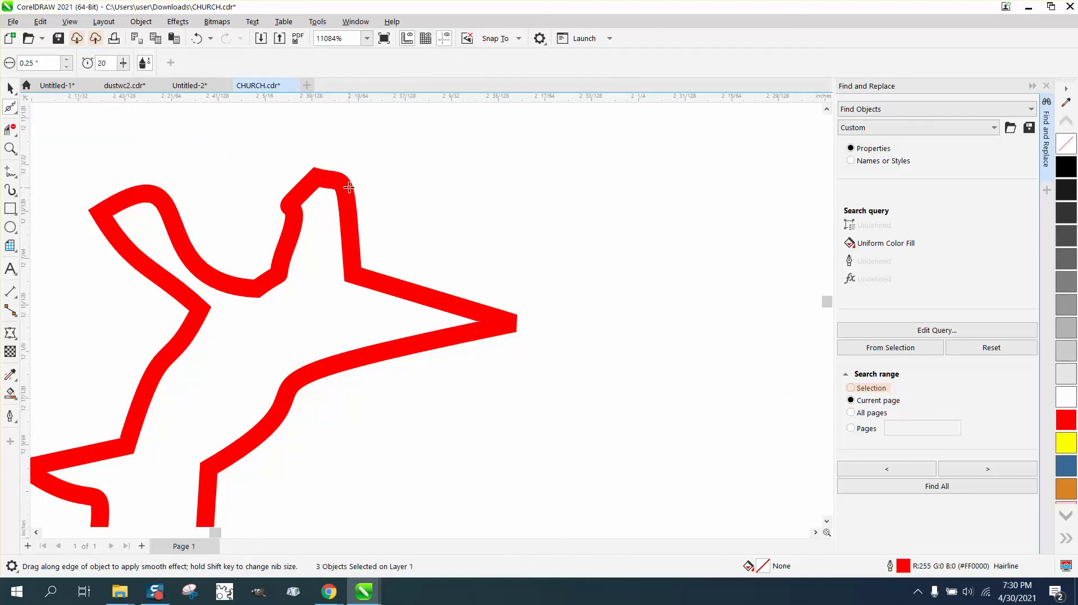
{"action": "scroll", "coordinate": [350, 200], "scroll_direction": "down", "scroll_amount": 2}
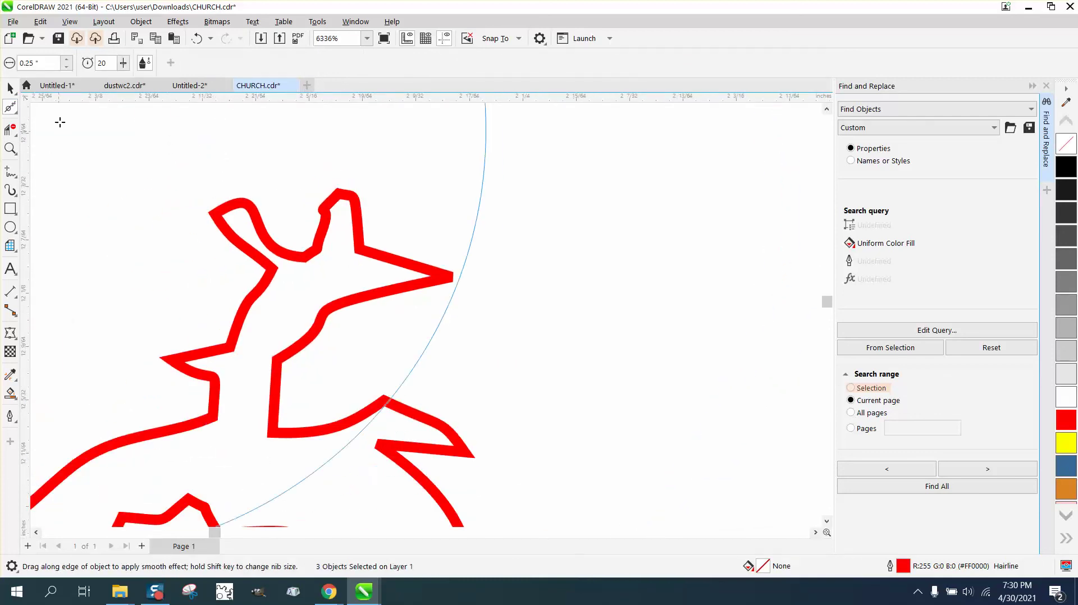
{"action": "left_click", "coordinate": [43, 63]}
{"action": "key", "text": "BackSpace"}
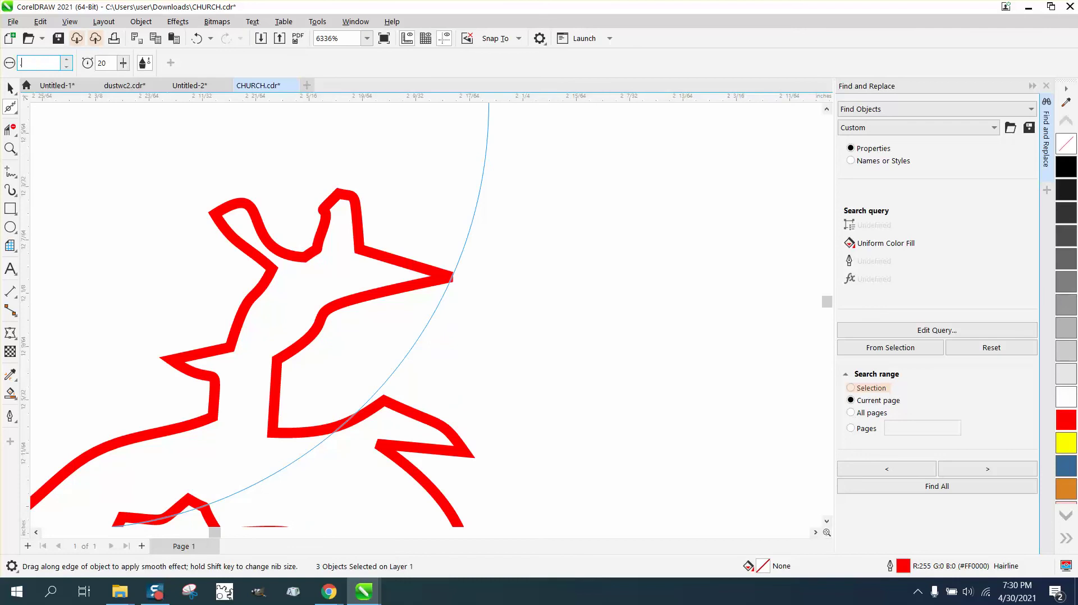
{"action": "type", "text": ".1"}
{"action": "key", "text": "Return"}
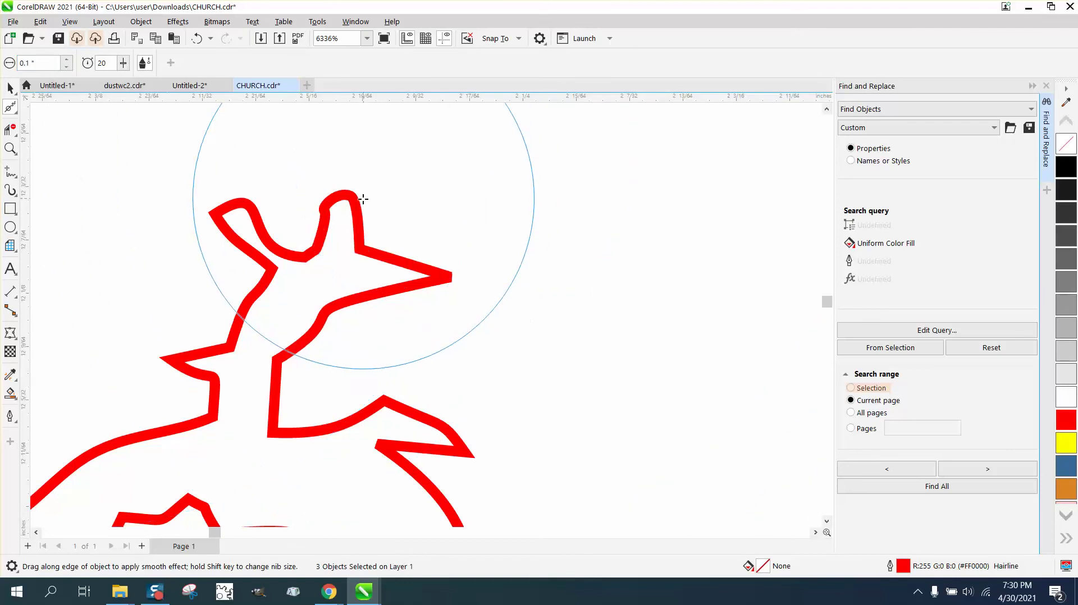
{"action": "left_click_drag", "start_coordinate": [349, 204], "coordinate": [430, 275]}
{"action": "mouse_move", "coordinate": [433, 470]}
{"action": "left_mouse_down"}
{"action": "mouse_move", "coordinate": [482, 471]}
{"action": "mouse_move", "coordinate": [425, 460]}
{"action": "left_mouse_up"}
Delete the spike node on the southern shore of the western arm and shift the adjacent node about 0.004 inch right to open the narrow notch.
{"action": "scroll", "coordinate": [393, 444], "scroll_direction": "down", "scroll_amount": 2}
{"action": "scroll", "coordinate": [334, 444], "scroll_direction": "down", "scroll_amount": 2}
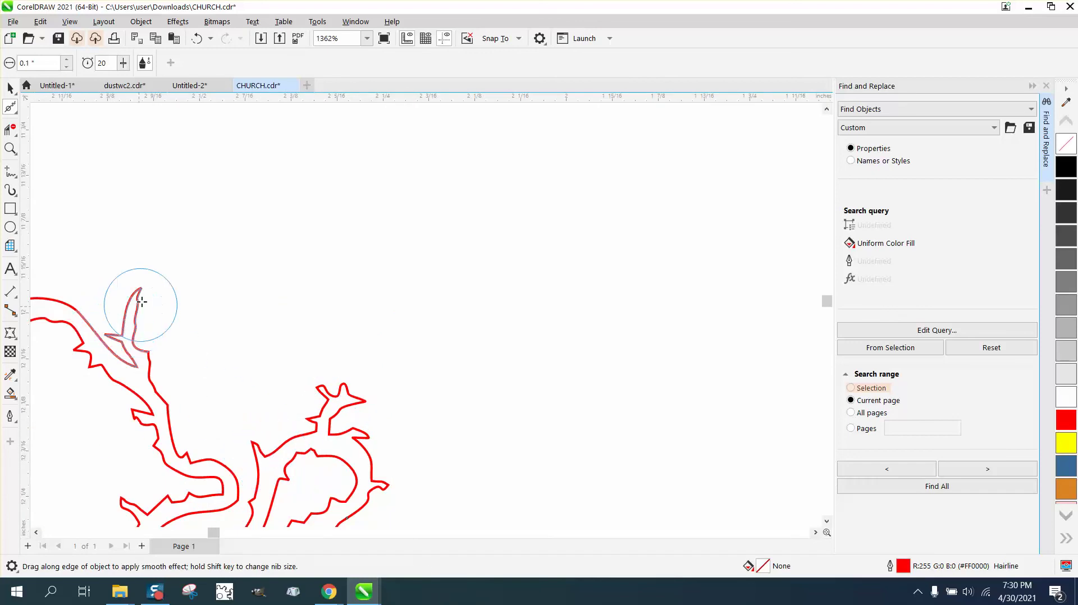
{"action": "scroll", "coordinate": [315, 393], "scroll_direction": "down", "scroll_amount": 3}
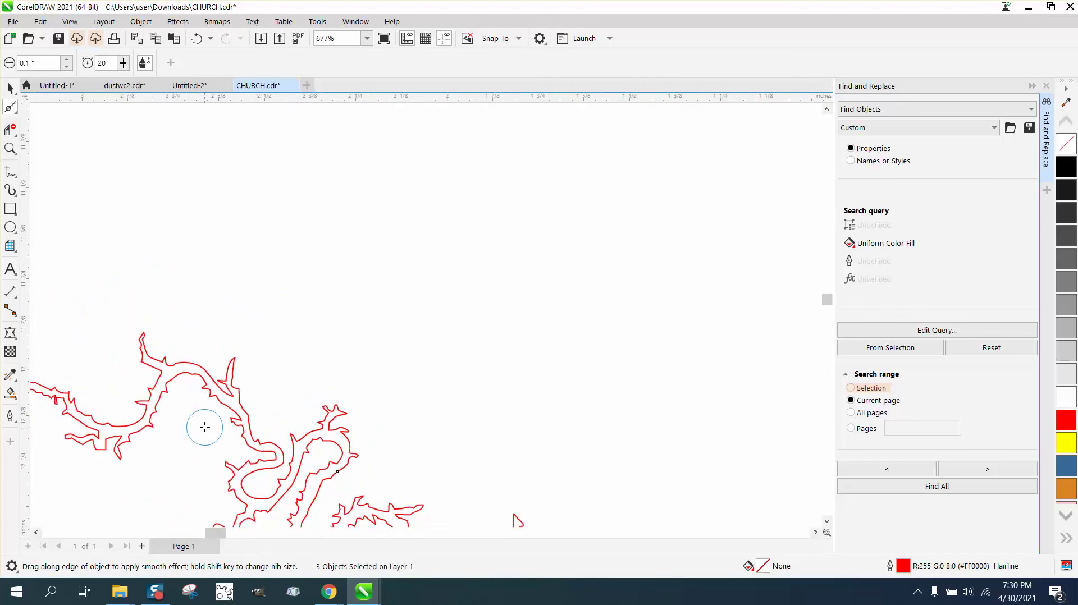
{"action": "scroll", "coordinate": [205, 427], "scroll_direction": "down", "scroll_amount": 2}
{"action": "left_click", "coordinate": [10, 148]}
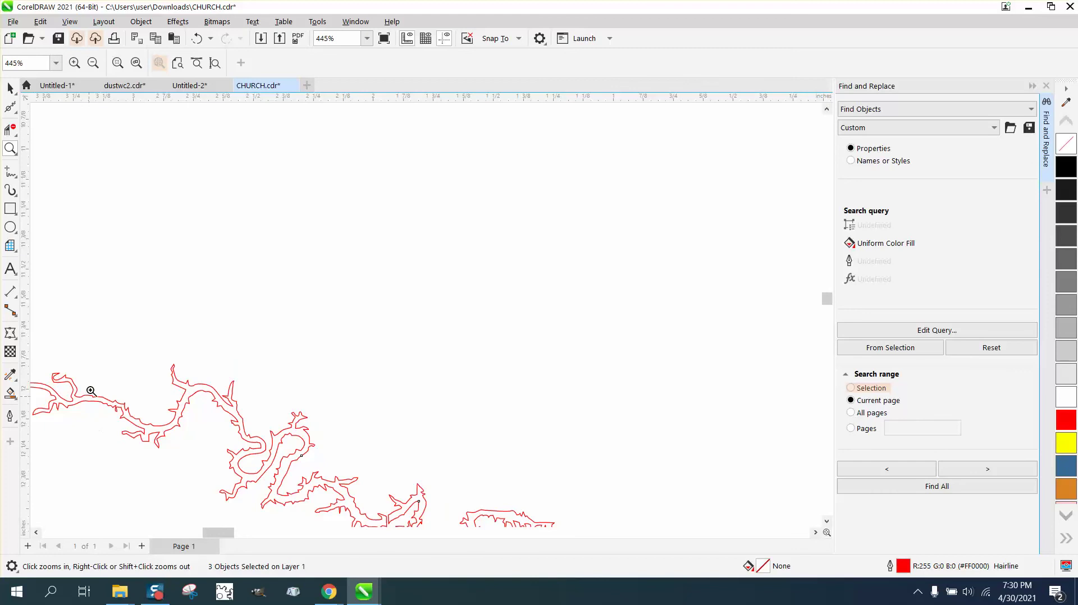
{"action": "left_click_drag", "start_coordinate": [90, 390], "coordinate": [215, 469]}
{"action": "left_click_drag", "start_coordinate": [215, 195], "coordinate": [321, 263]}
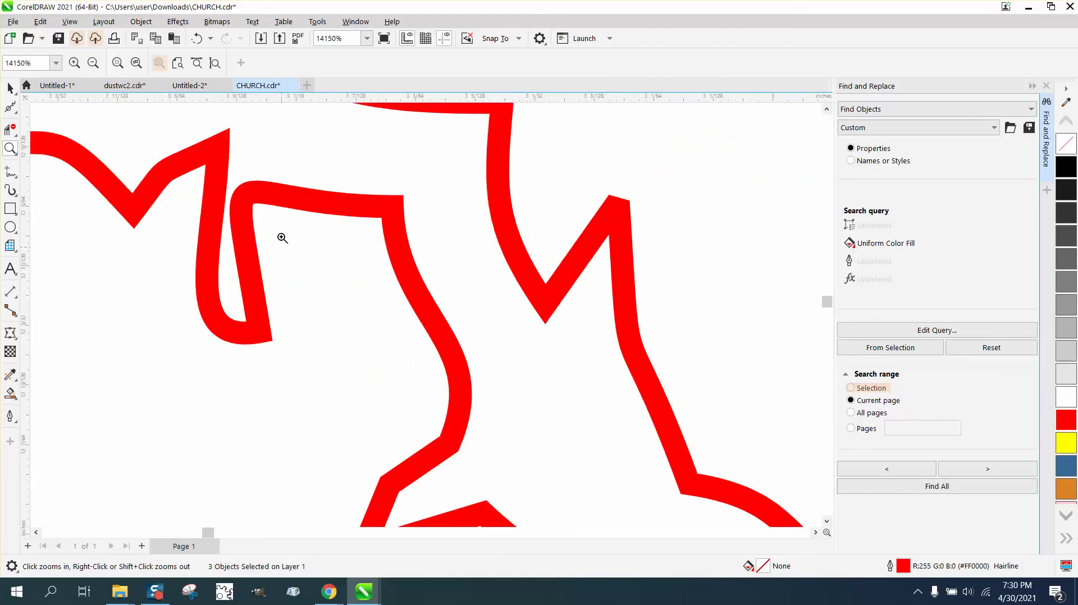
{"action": "left_click", "coordinate": [11, 107]}
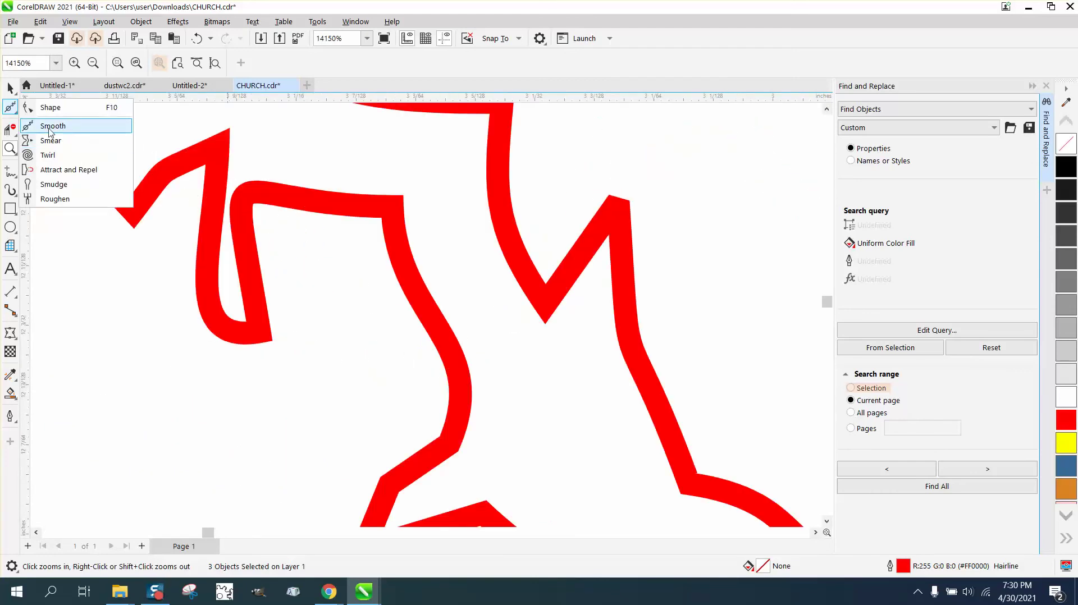
{"action": "left_click", "coordinate": [51, 111]}
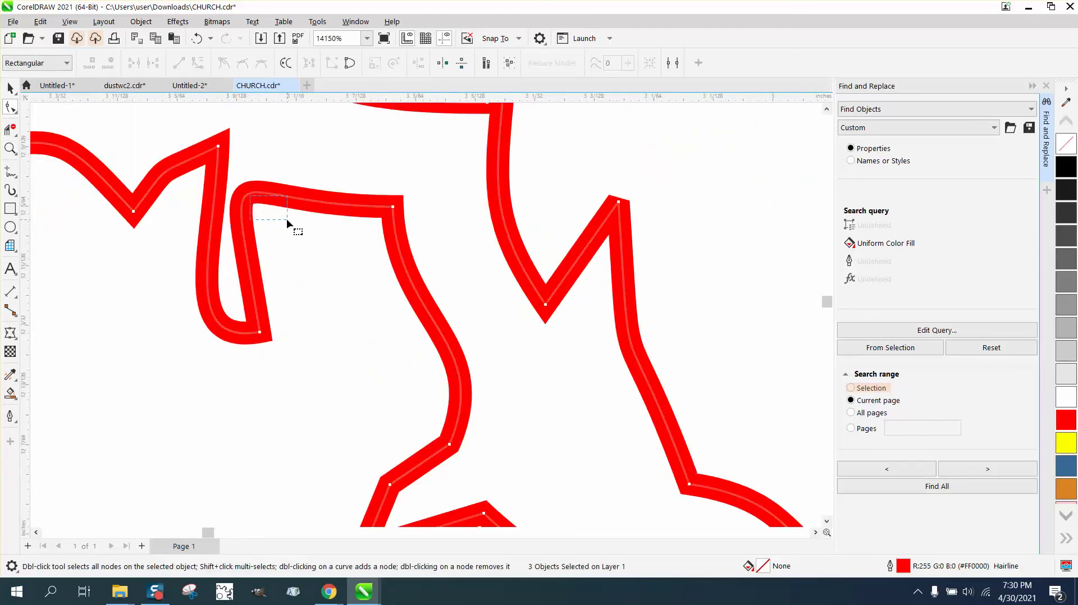
{"action": "double_click", "coordinate": [218, 147]}
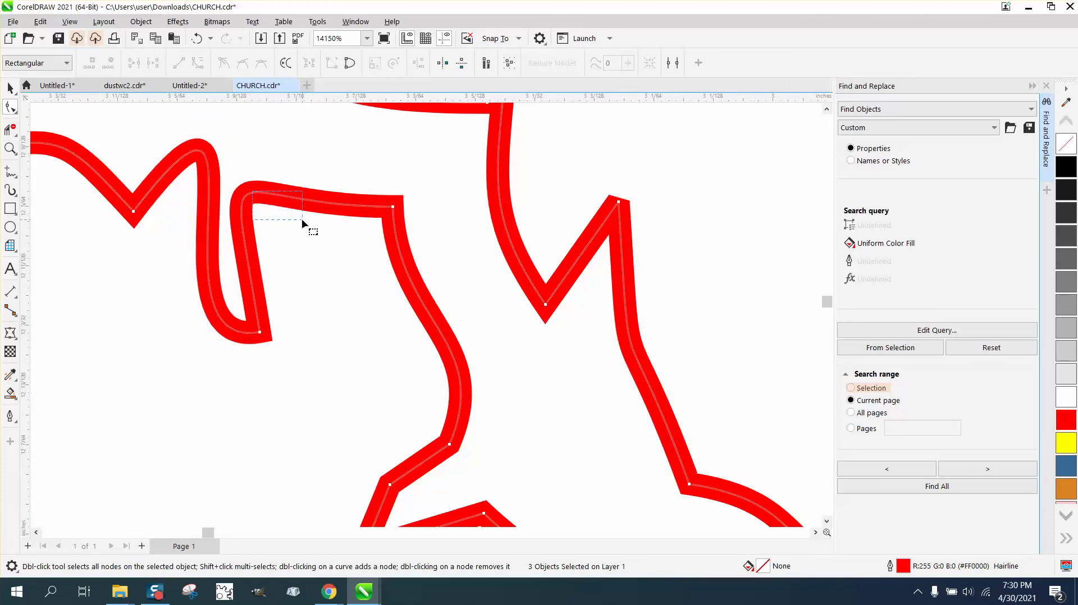
{"action": "left_click_drag", "start_coordinate": [302, 222], "coordinate": [302, 222]}
{"action": "left_click_drag", "start_coordinate": [253, 194], "coordinate": [287, 199]}
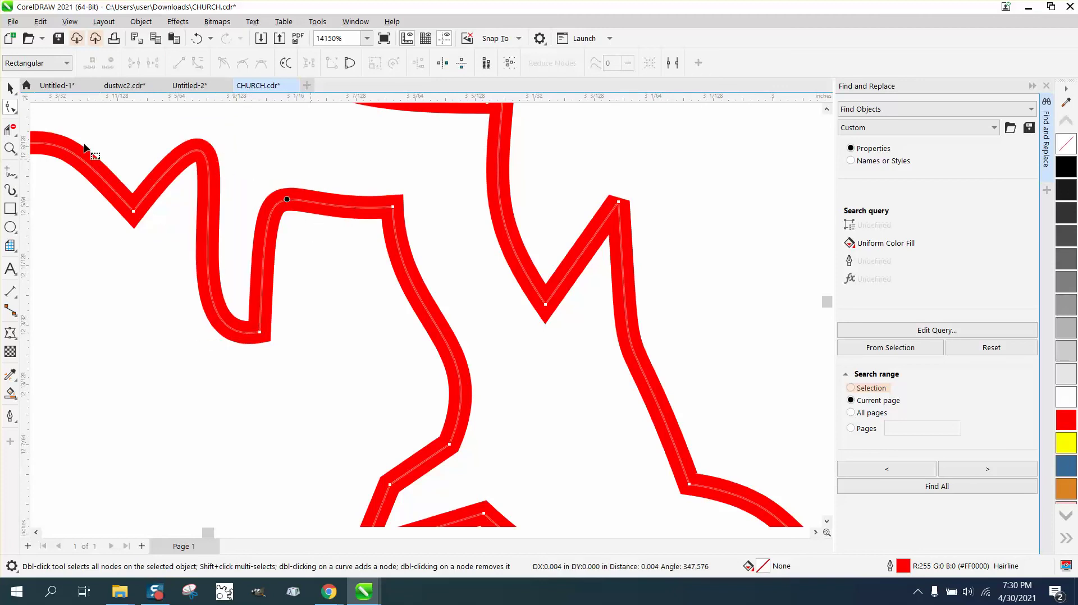
Smooth both shores of the western arm around the opened notch with the Smooth tool at a 0.1-inch nib size.
{"action": "left_click", "coordinate": [10, 107]}
{"action": "left_click", "coordinate": [52, 122]}
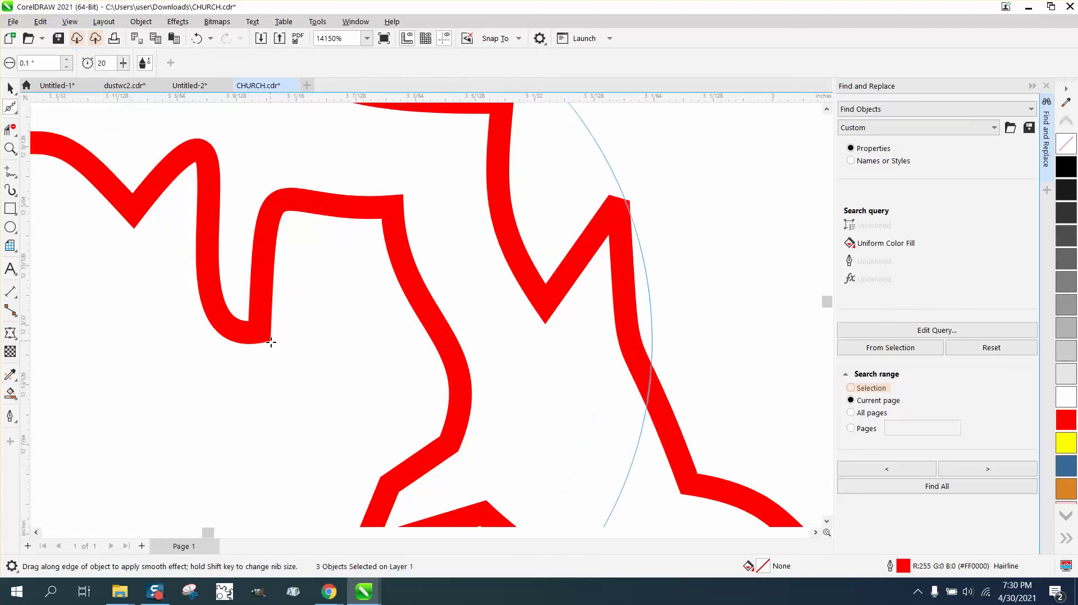
{"action": "mouse_move", "coordinate": [269, 340]}
{"action": "left_mouse_down"}
{"action": "mouse_move", "coordinate": [395, 375]}
{"action": "mouse_move", "coordinate": [415, 325]}
{"action": "mouse_move", "coordinate": [400, 234]}
{"action": "left_mouse_up"}
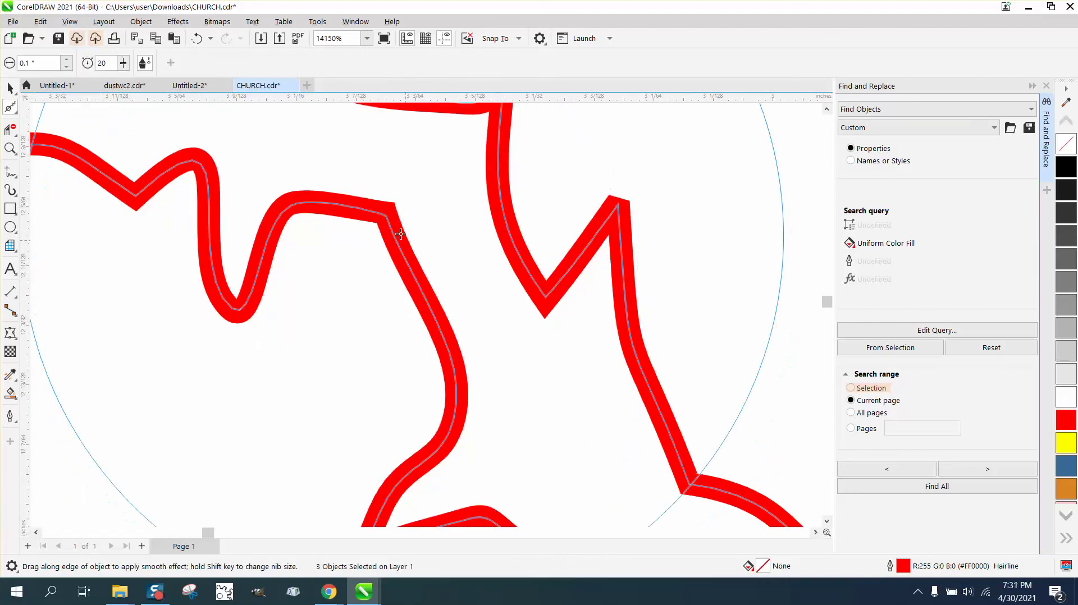
{"action": "scroll", "coordinate": [554, 317], "scroll_direction": "down", "scroll_amount": 3}
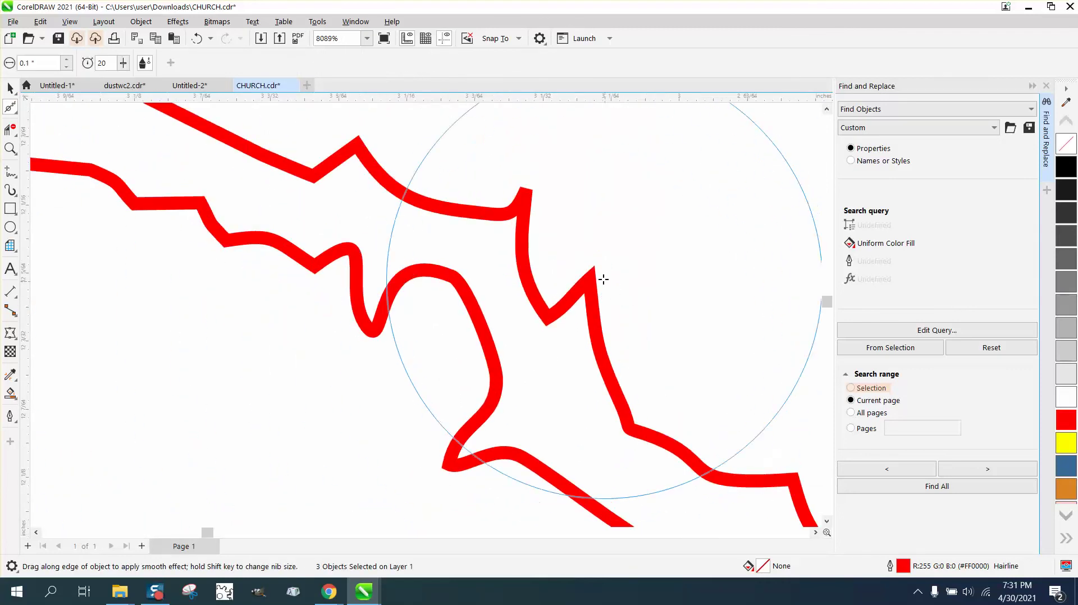
{"action": "mouse_move", "coordinate": [549, 301]}
{"action": "left_mouse_down"}
{"action": "mouse_move", "coordinate": [615, 284]}
{"action": "mouse_move", "coordinate": [510, 195]}
{"action": "left_mouse_up"}
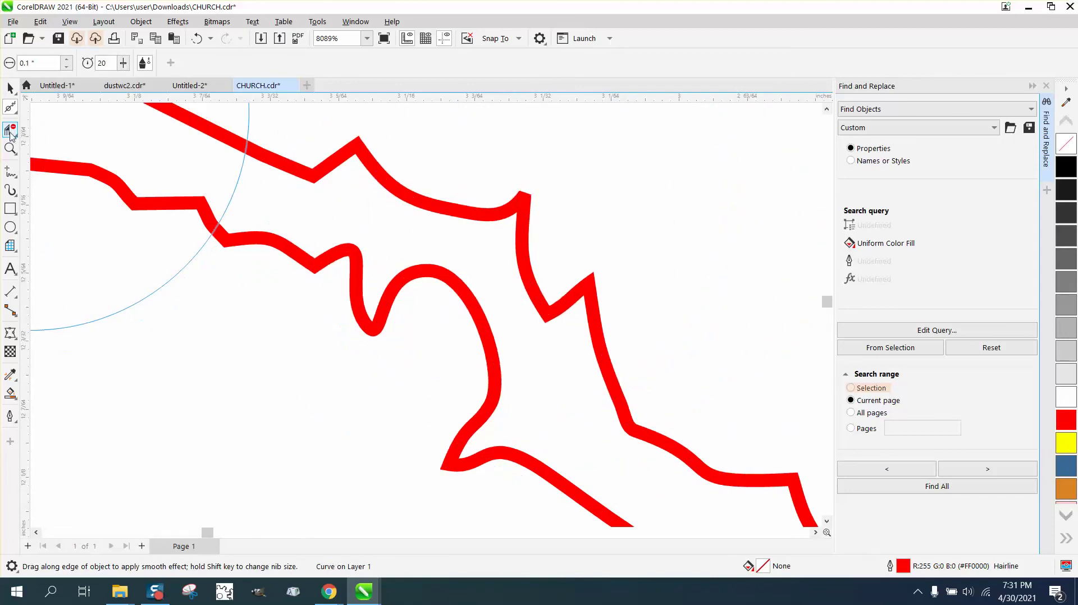
{"action": "left_click_drag", "start_coordinate": [498, 176], "coordinate": [79, 157]}
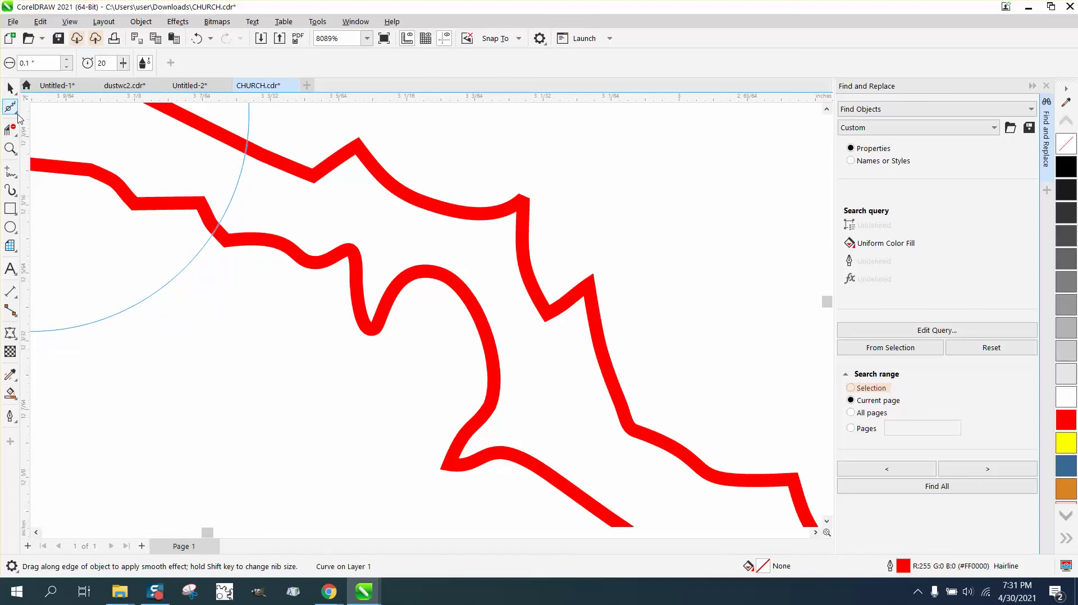
Bend the northern shoreline segment beside the spike outward with the Shape tool and adjust the curve at the notch below it.
{"action": "left_click", "coordinate": [12, 108]}
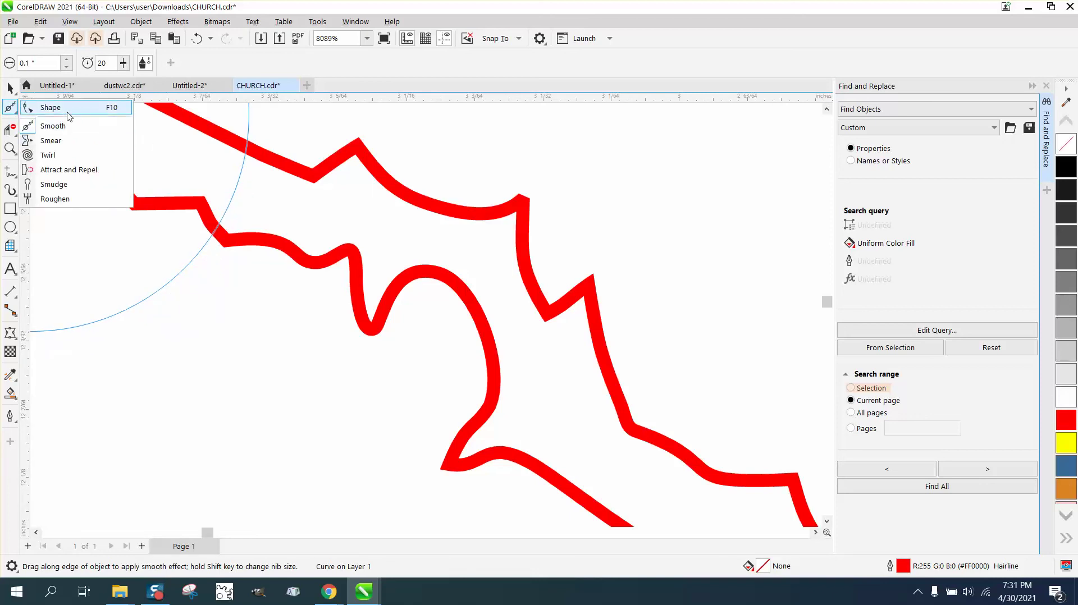
{"action": "left_click", "coordinate": [51, 107]}
{"action": "left_click", "coordinate": [522, 208]}
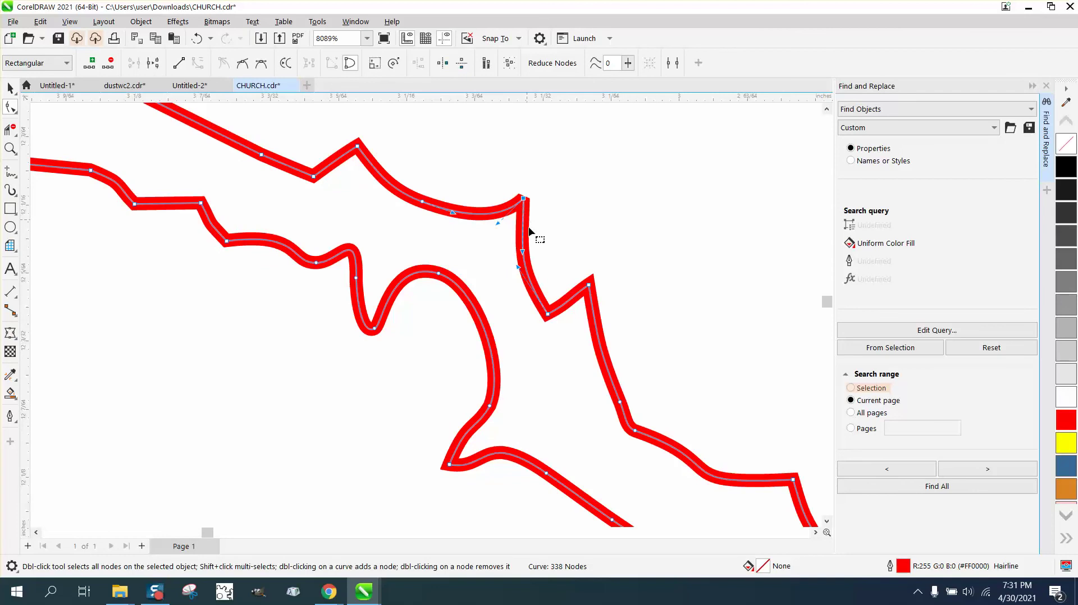
{"action": "left_click_drag", "start_coordinate": [530, 256], "coordinate": [566, 209]}
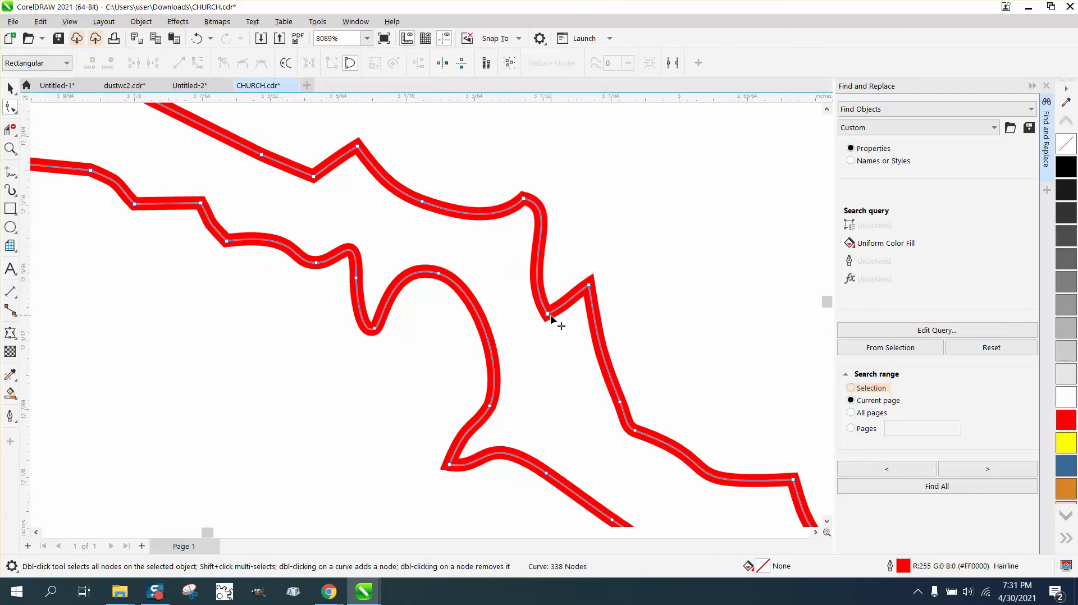
{"action": "left_click", "coordinate": [547, 314]}
{"action": "left_click_drag", "start_coordinate": [520, 269], "coordinate": [537, 323]}
Place a copy of the map bitmap behind the leftmost red lake outlines using 4-inch nudges, and compare the outlines with the mapped shoreline.
{"action": "scroll", "coordinate": [537, 322], "scroll_direction": "down", "scroll_amount": 3}
{"action": "scroll", "coordinate": [539, 318], "scroll_direction": "down", "scroll_amount": 4}
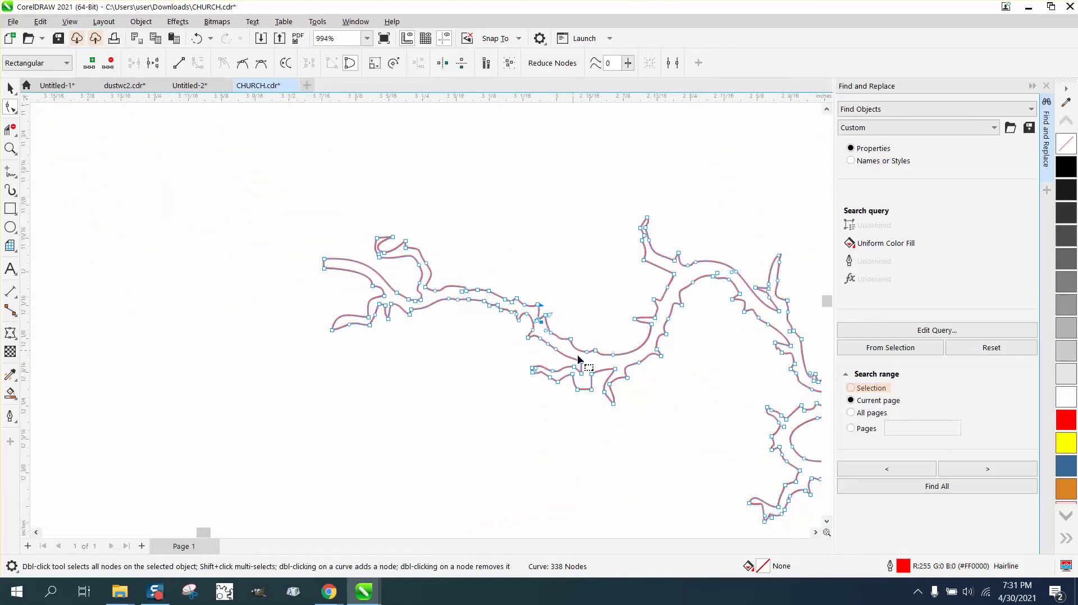
{"action": "scroll", "coordinate": [576, 361], "scroll_direction": "down", "scroll_amount": 1}
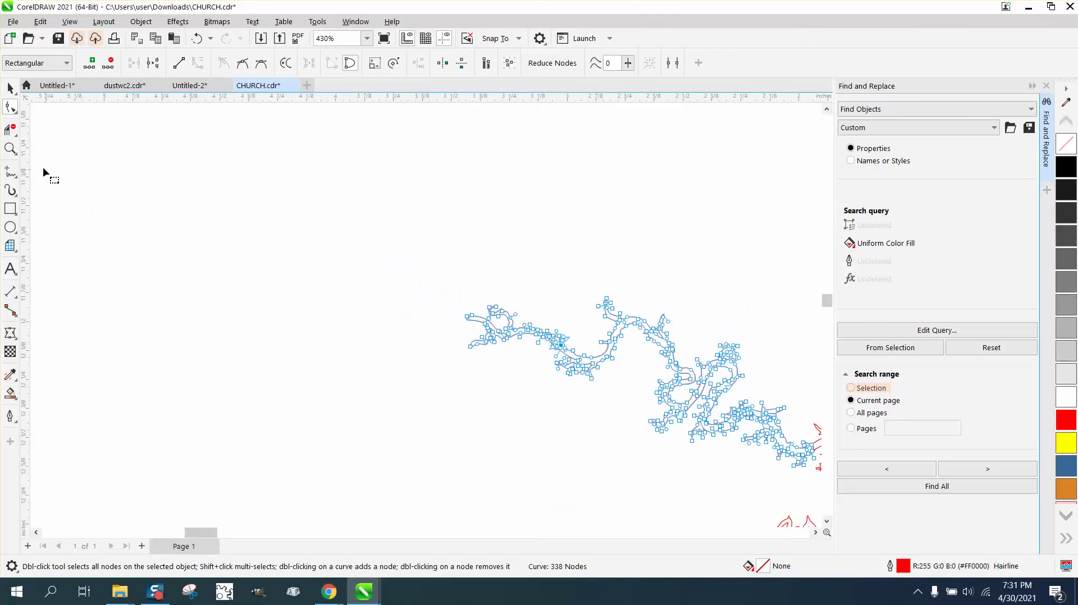
{"action": "left_click", "coordinate": [11, 149]}
{"action": "scroll", "coordinate": [477, 309], "scroll_direction": "down", "scroll_amount": 4}
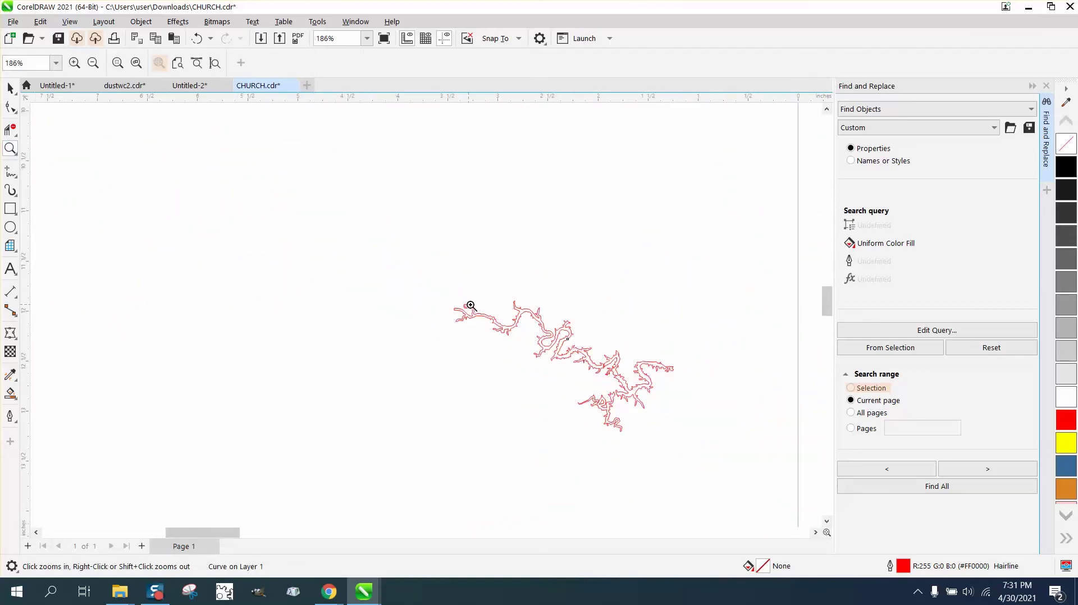
{"action": "scroll", "coordinate": [527, 316], "scroll_direction": "down", "scroll_amount": 1}
{"action": "left_click", "coordinate": [10, 88]}
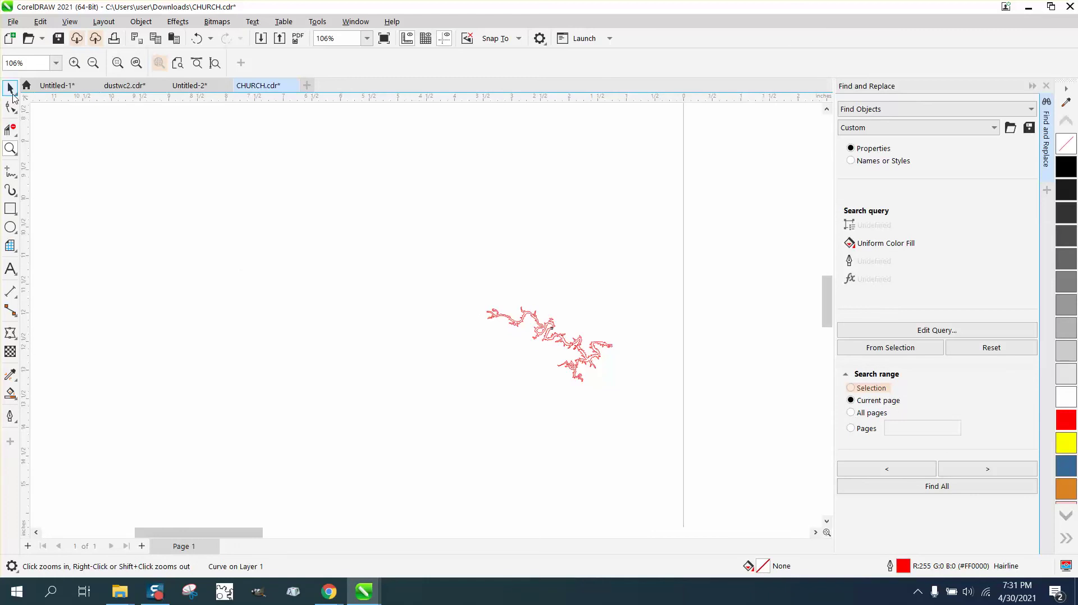
{"action": "scroll", "coordinate": [355, 293], "scroll_direction": "down", "scroll_amount": 3}
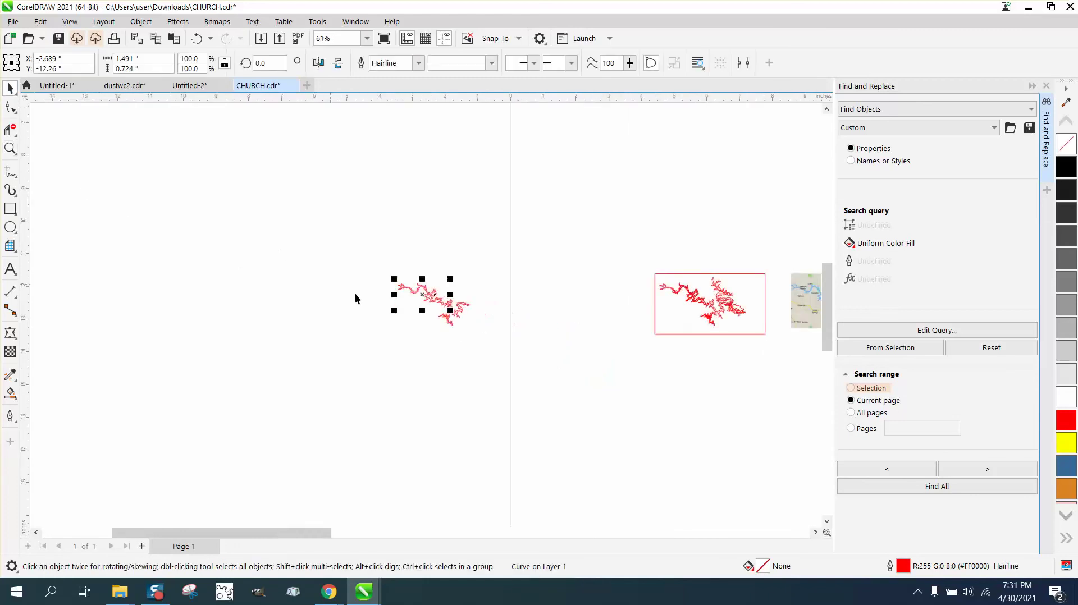
{"action": "left_click", "coordinate": [818, 318]}
{"action": "key", "text": "Left"}
{"action": "key", "text": "Left"}
{"action": "key", "text": "Left"}
{"action": "key", "text": "Left"}
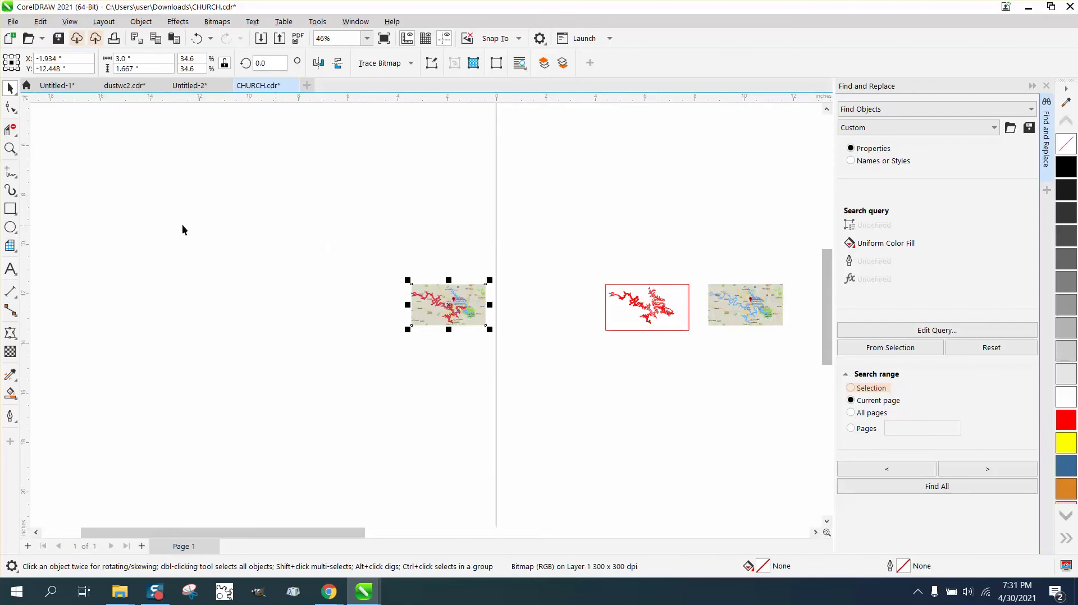
{"action": "left_click", "coordinate": [10, 149]}
{"action": "left_click_drag", "start_coordinate": [399, 276], "coordinate": [537, 344]}
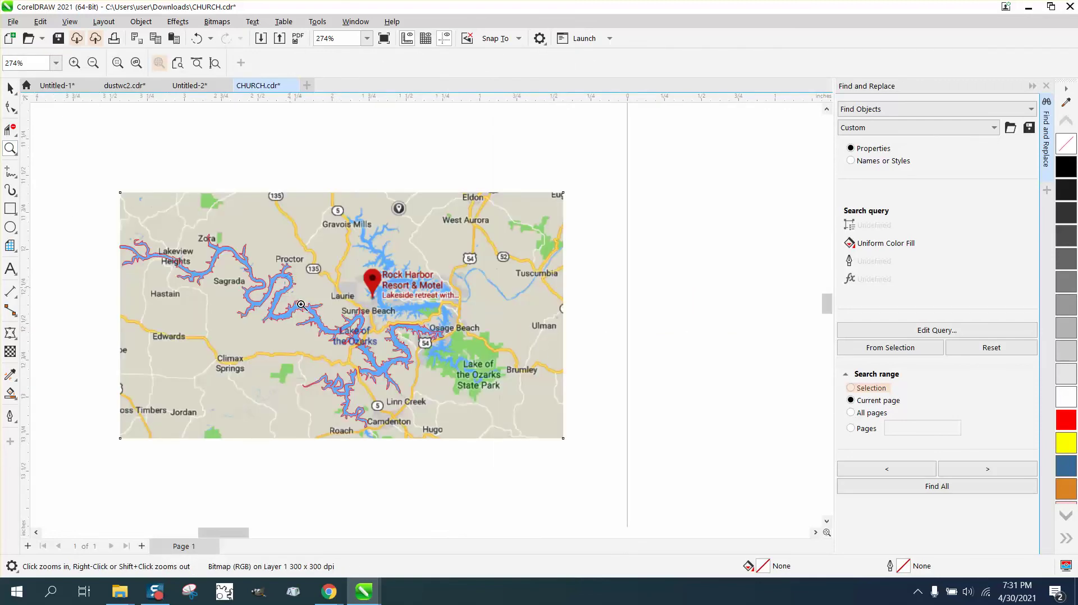
{"action": "left_click_drag", "start_coordinate": [301, 305], "coordinate": [555, 420]}
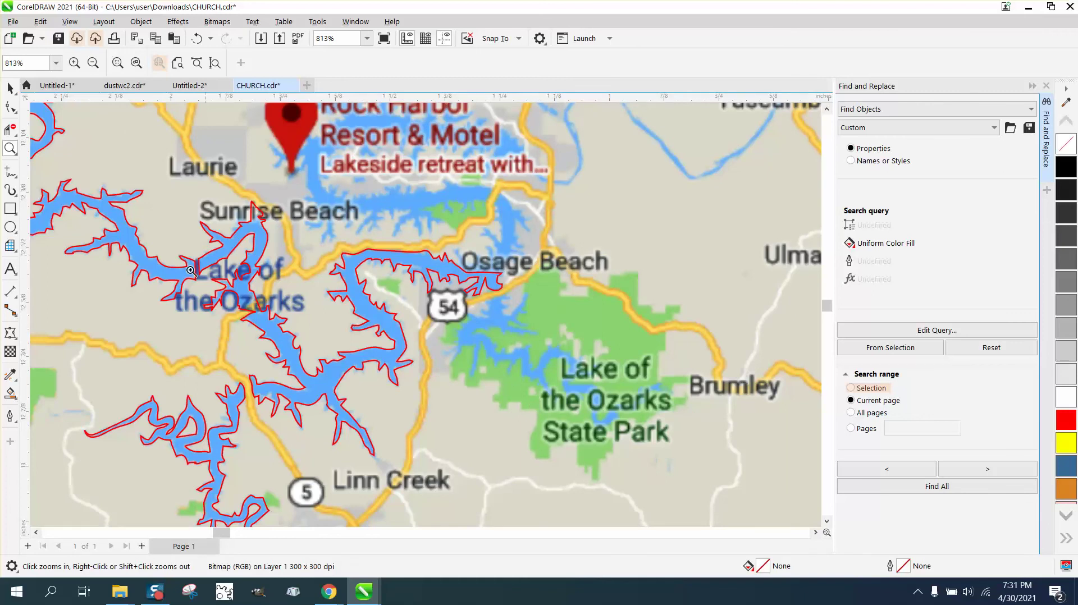
{"action": "scroll", "coordinate": [545, 353], "scroll_direction": "down", "scroll_amount": 1}
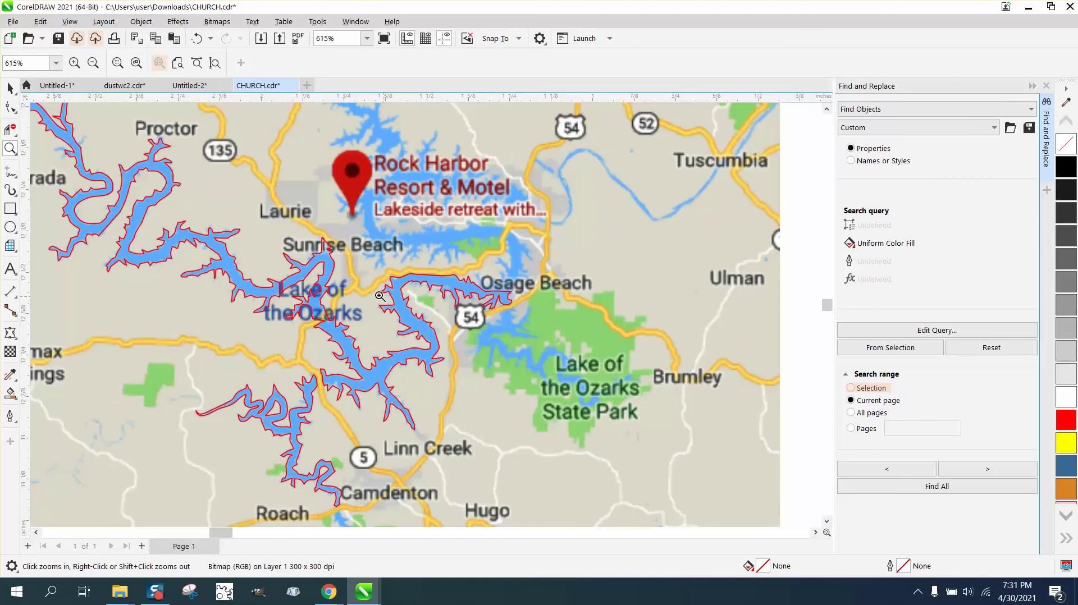
{"action": "scroll", "coordinate": [491, 328], "scroll_direction": "down", "scroll_amount": 2}
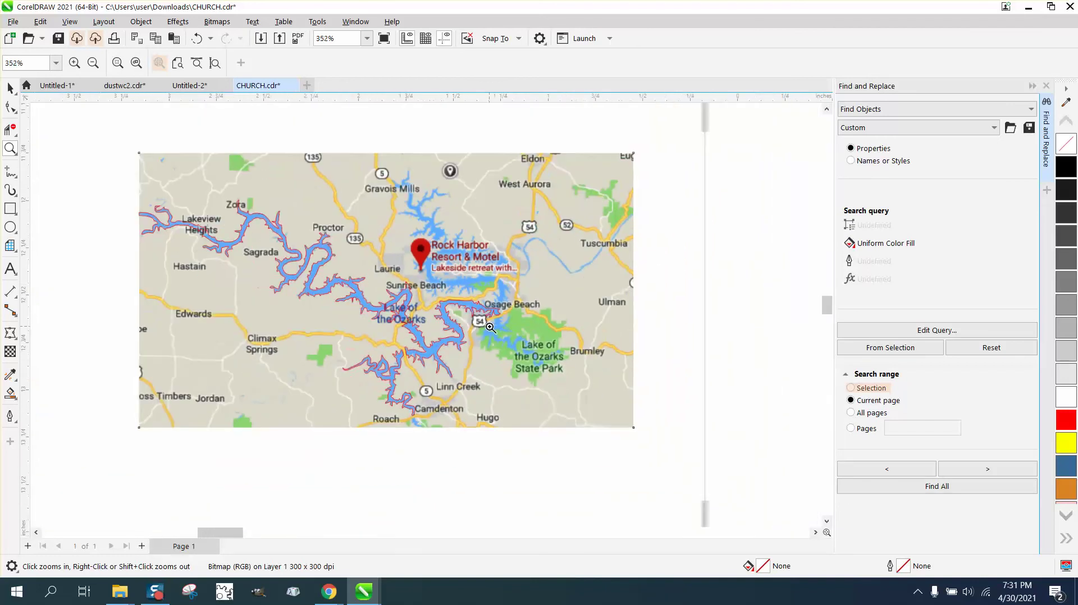